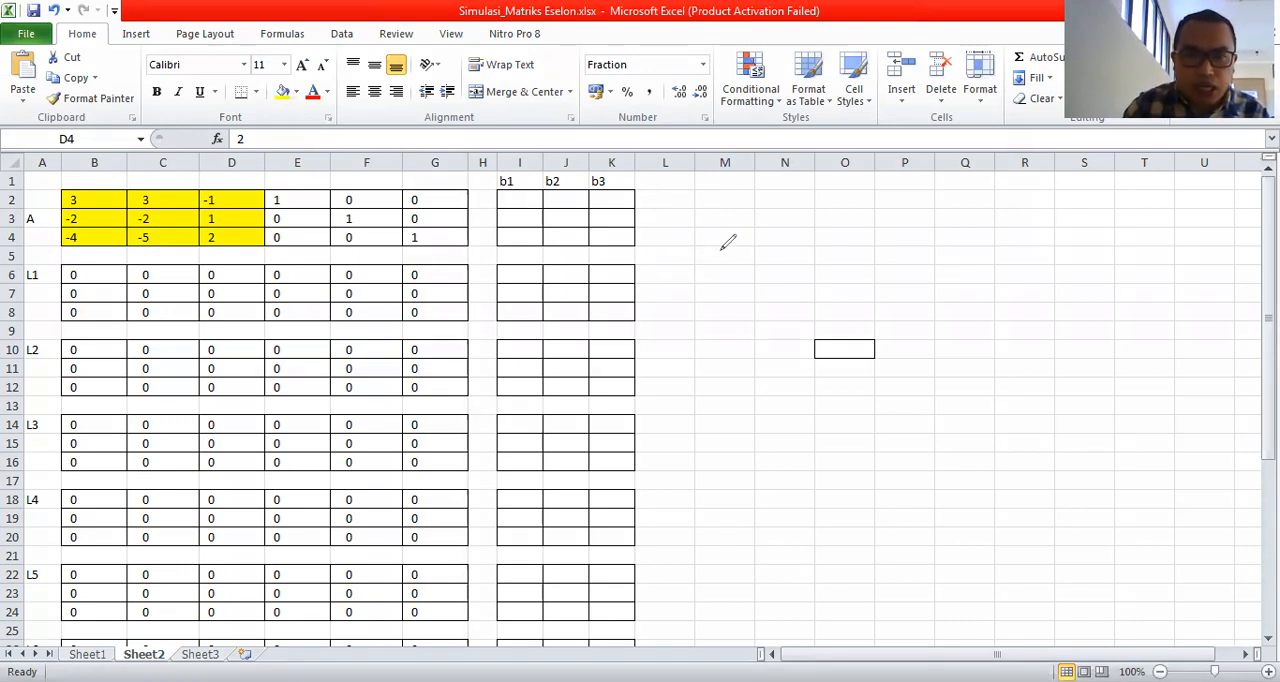
Handwrite in ink beside the tables the 3×3 matrix A with rows 3, 3, -1; -2, -2, 1; and -4, -5, 2.
mouse_move(710, 275)
mouse_down()
mouse_move(712, 249)
mouse_move(729, 281)
mouse_move(730, 264)
mouse_move(760, 273)
mouse_up()
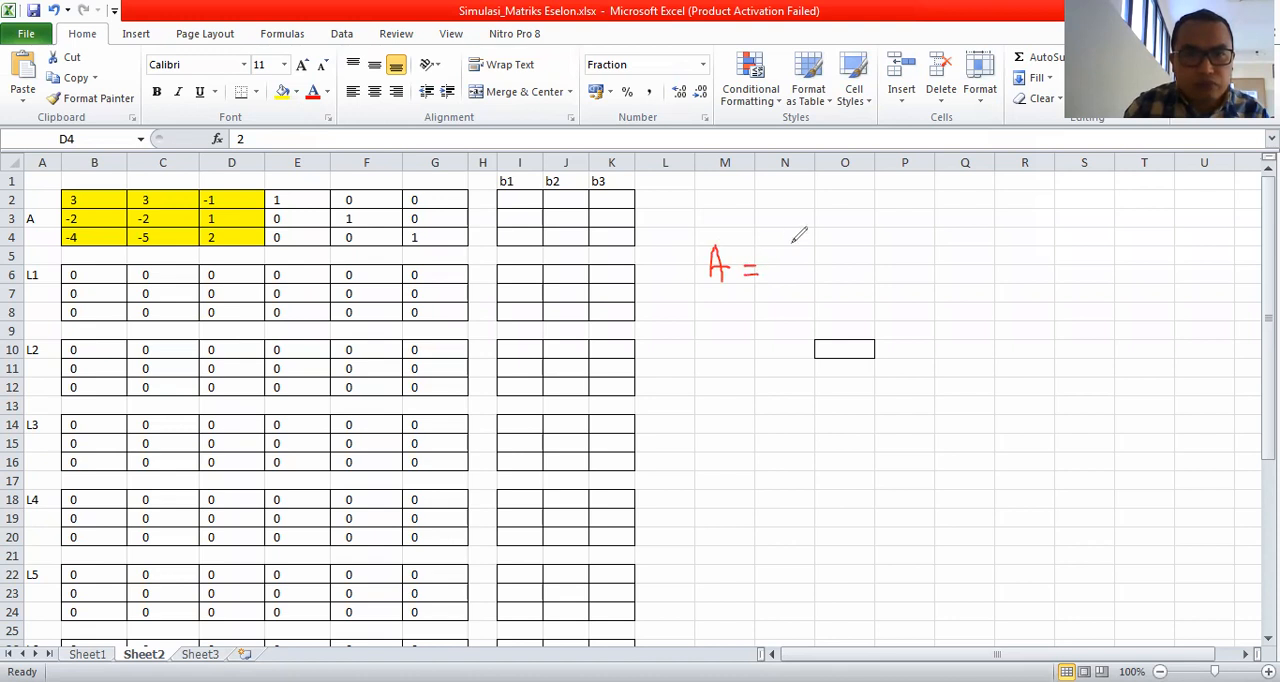
mouse_move(787, 214)
mouse_down()
mouse_move(778, 260)
mouse_move(790, 308)
mouse_up()
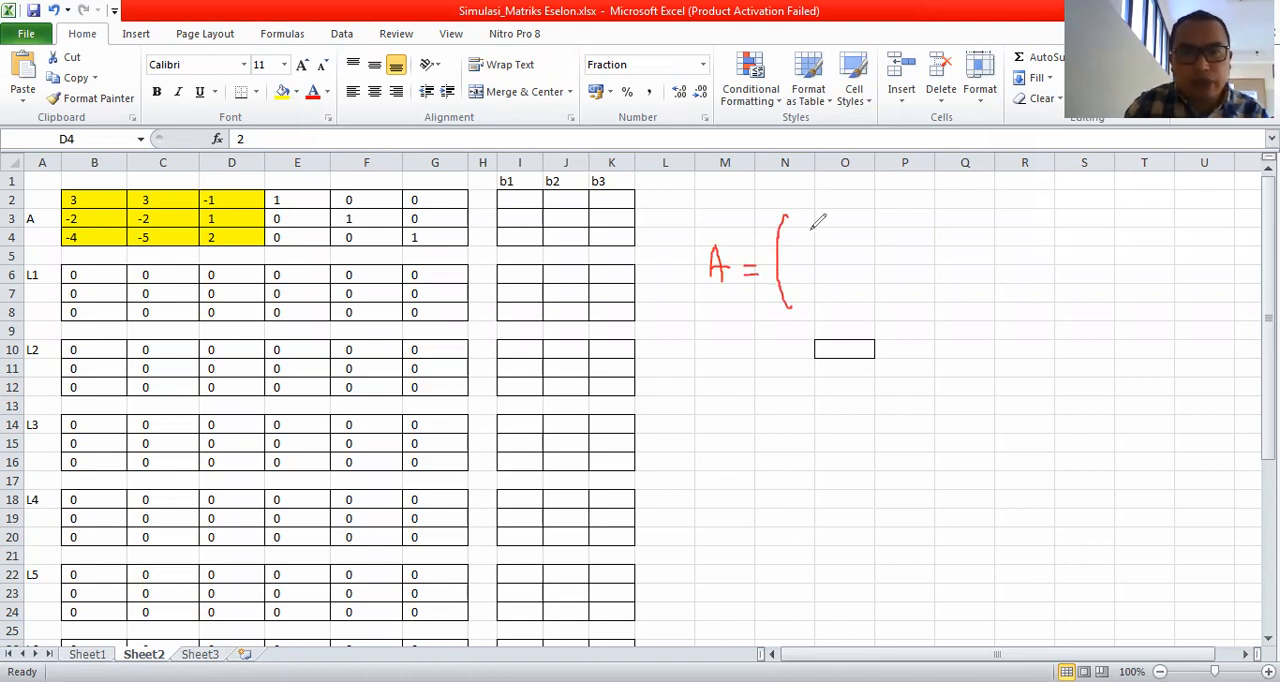
mouse_move(803, 226)
mouse_down()
mouse_move(805, 242)
mouse_move(920, 236)
mouse_up()
drag(928, 232, 934, 243)
drag(792, 264, 929, 276)
drag(792, 296, 944, 305)
drag(957, 212, 960, 308)
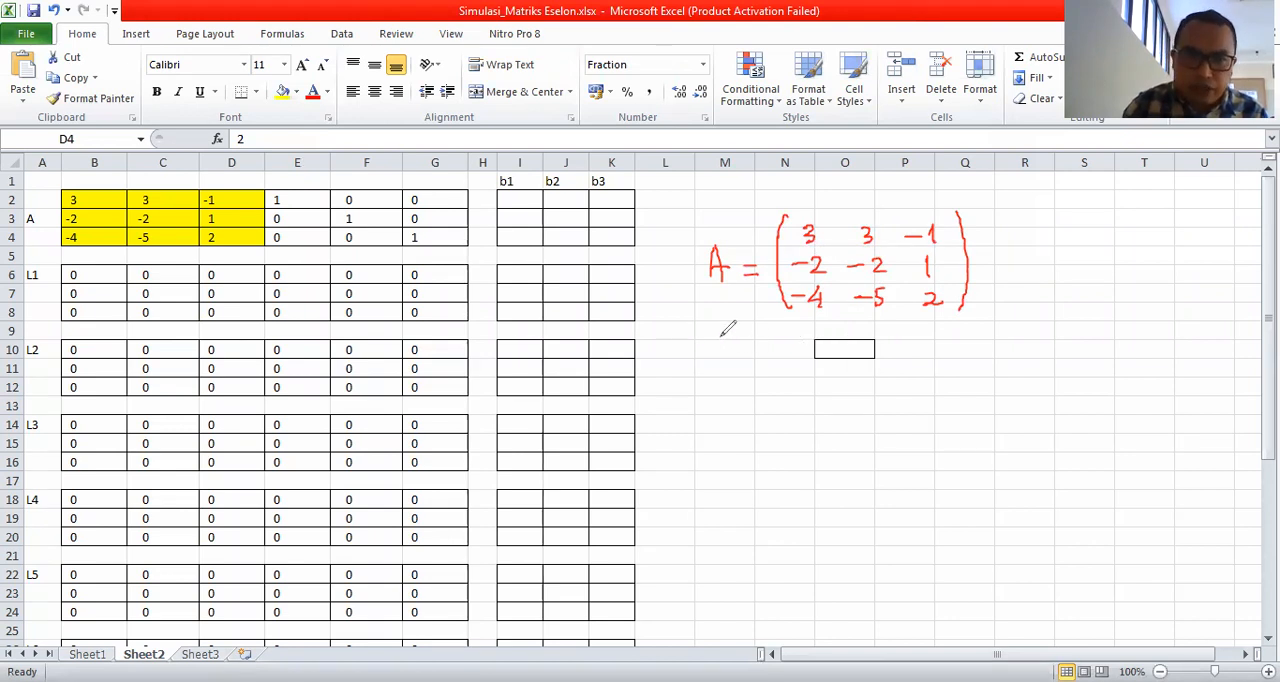
Handwrite A⁻¹ and the inversion scheme [A | I] → [I | A⁻¹] in ink below the matrix.
drag(716, 345, 778, 347)
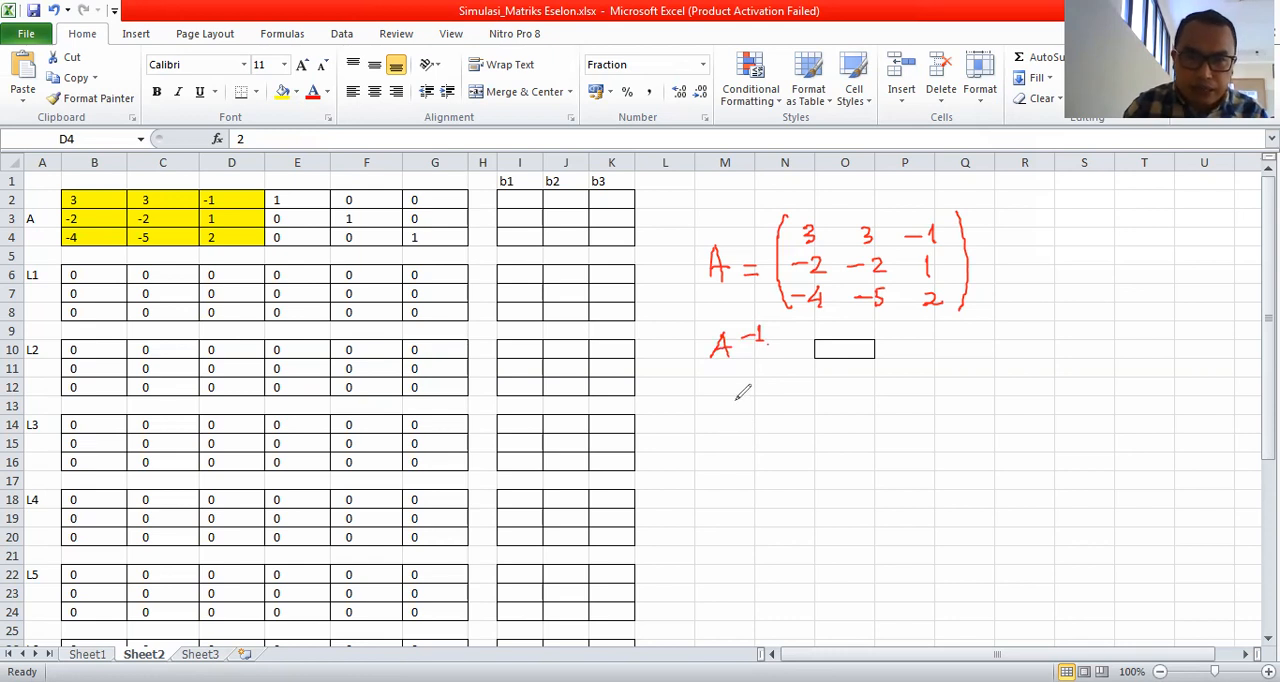
mouse_move(732, 405)
mouse_down()
mouse_move(741, 384)
mouse_move(751, 402)
mouse_move(767, 384)
mouse_move(766, 396)
mouse_up()
drag(766, 400, 766, 407)
drag(766, 411, 789, 409)
mouse_move(782, 410)
mouse_down()
mouse_move(796, 409)
mouse_move(796, 384)
mouse_move(719, 405)
mouse_move(729, 417)
mouse_up()
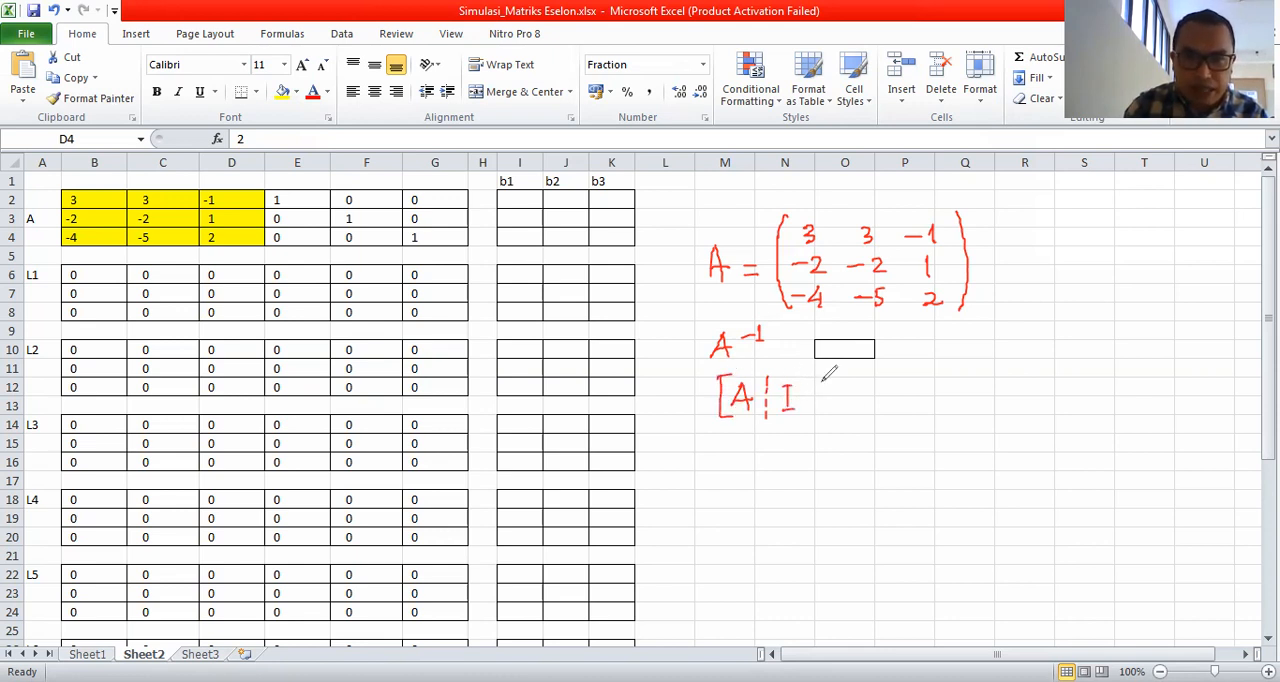
mouse_move(803, 372)
mouse_down()
mouse_move(803, 418)
mouse_move(858, 395)
mouse_move(888, 413)
mouse_move(914, 407)
mouse_move(914, 383)
mouse_move(933, 385)
mouse_move(933, 400)
mouse_up()
mouse_move(933, 405)
mouse_down()
mouse_move(969, 406)
mouse_move(983, 386)
mouse_move(1004, 395)
mouse_move(997, 413)
mouse_up()
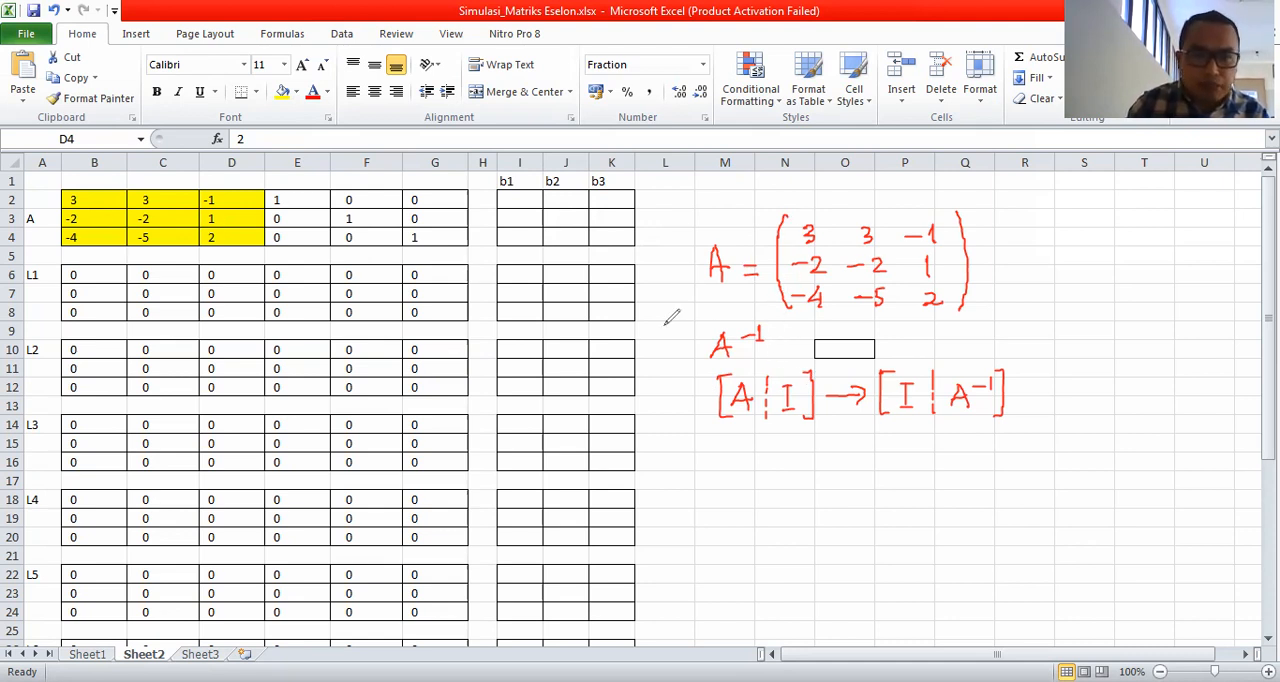
Draw an ink arrow pointing up at the I in the resulting matrix and circle the 3 in cell B2.
mouse_move(906, 430)
mouse_down()
mouse_move(906, 462)
mouse_move(897, 437)
mouse_move(915, 437)
mouse_up()
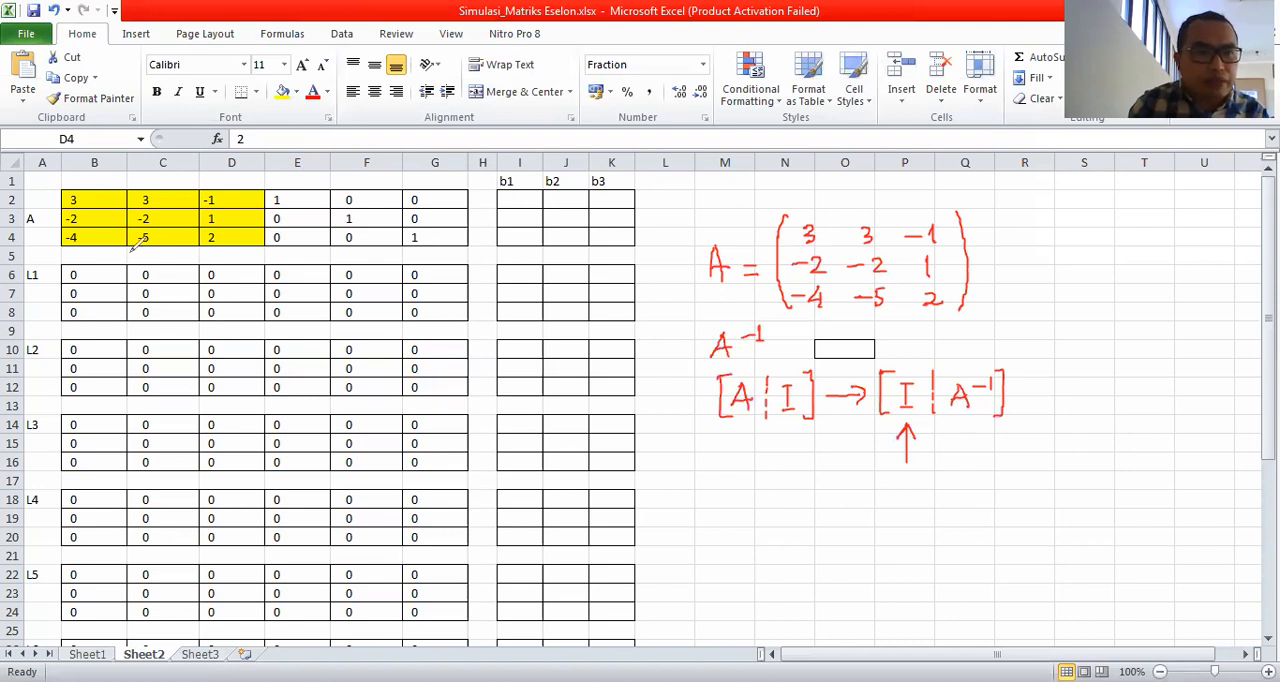
mouse_move(80, 185)
mouse_down()
mouse_move(61, 190)
mouse_move(74, 207)
mouse_move(82, 186)
mouse_up()
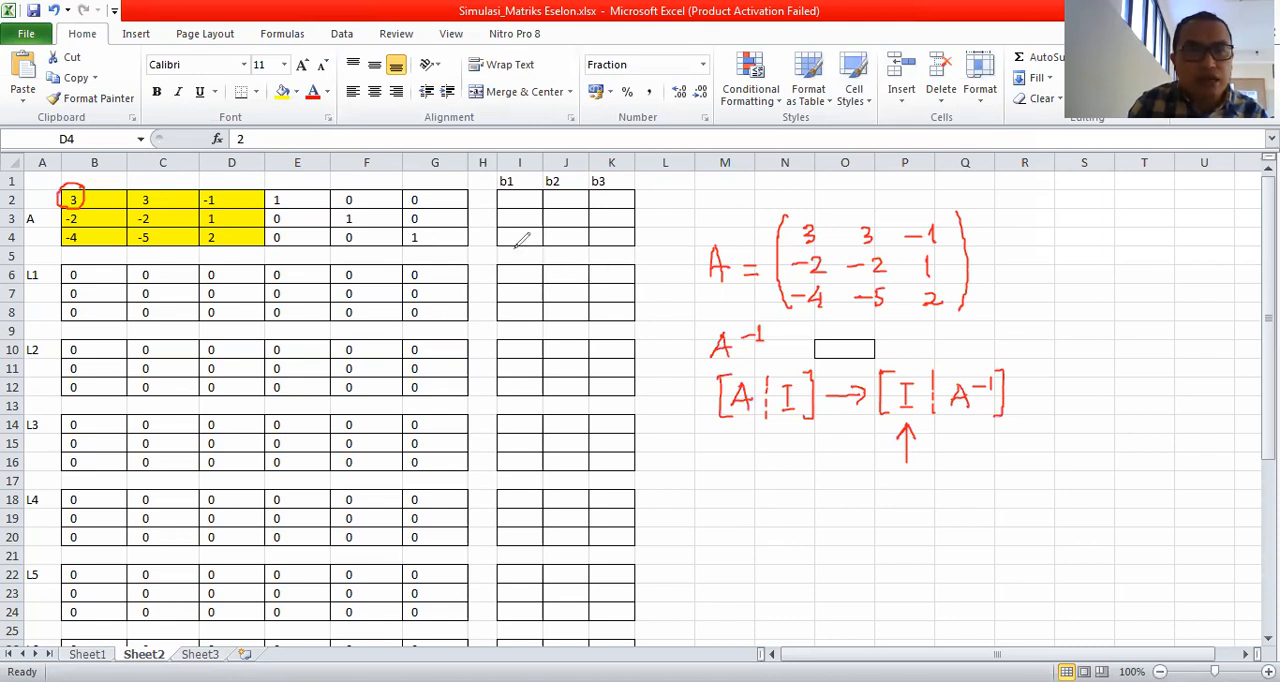
Bracket the A and L1 row blocks with temporary ink braces beside column K, and erase the braces.
drag(650, 196, 656, 320)
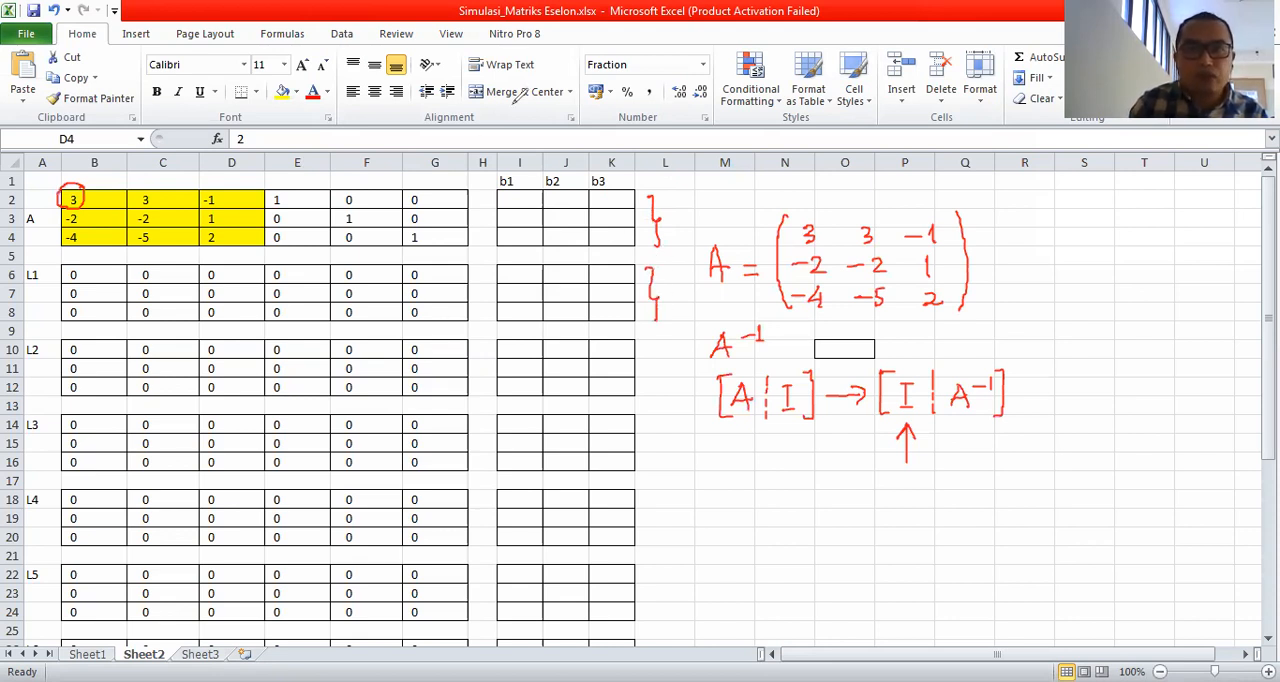
click(656, 224)
click(662, 302)
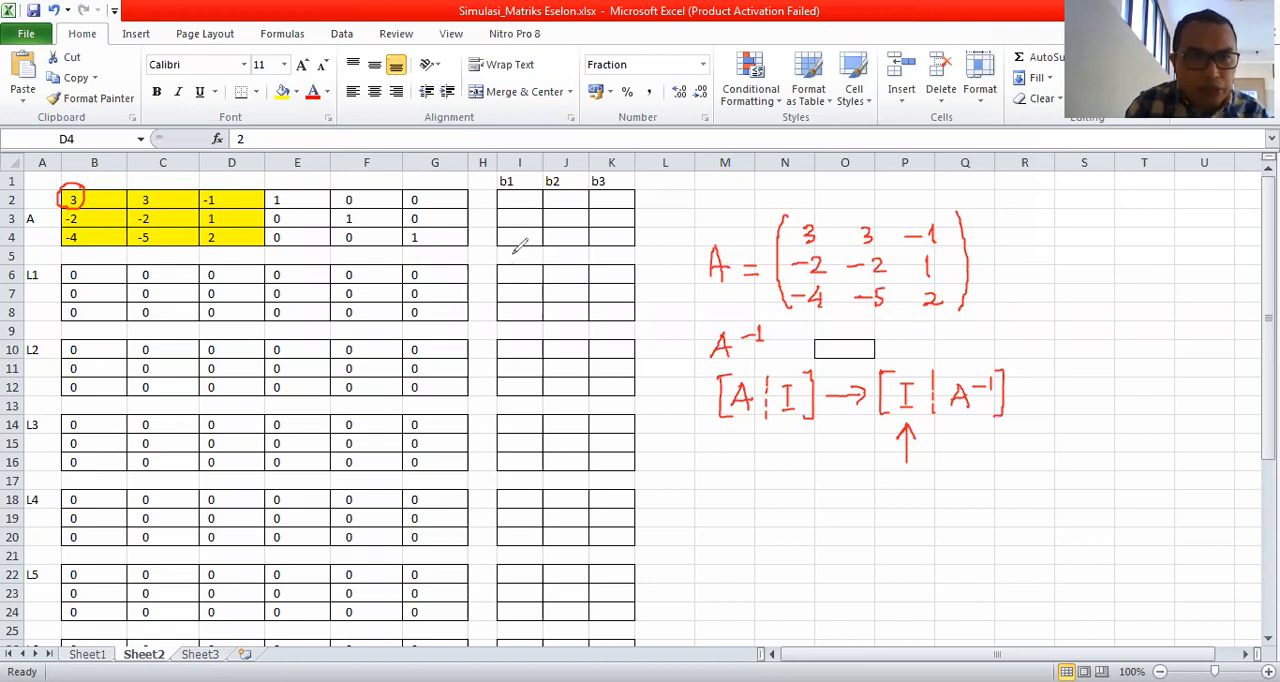
Sketch the multipliers 1/3, 0 and 0 in ink over cells I6:K6, and erase the sketch.
mouse_move(509, 270)
mouse_down()
mouse_move(509, 281)
mouse_move(524, 271)
mouse_up()
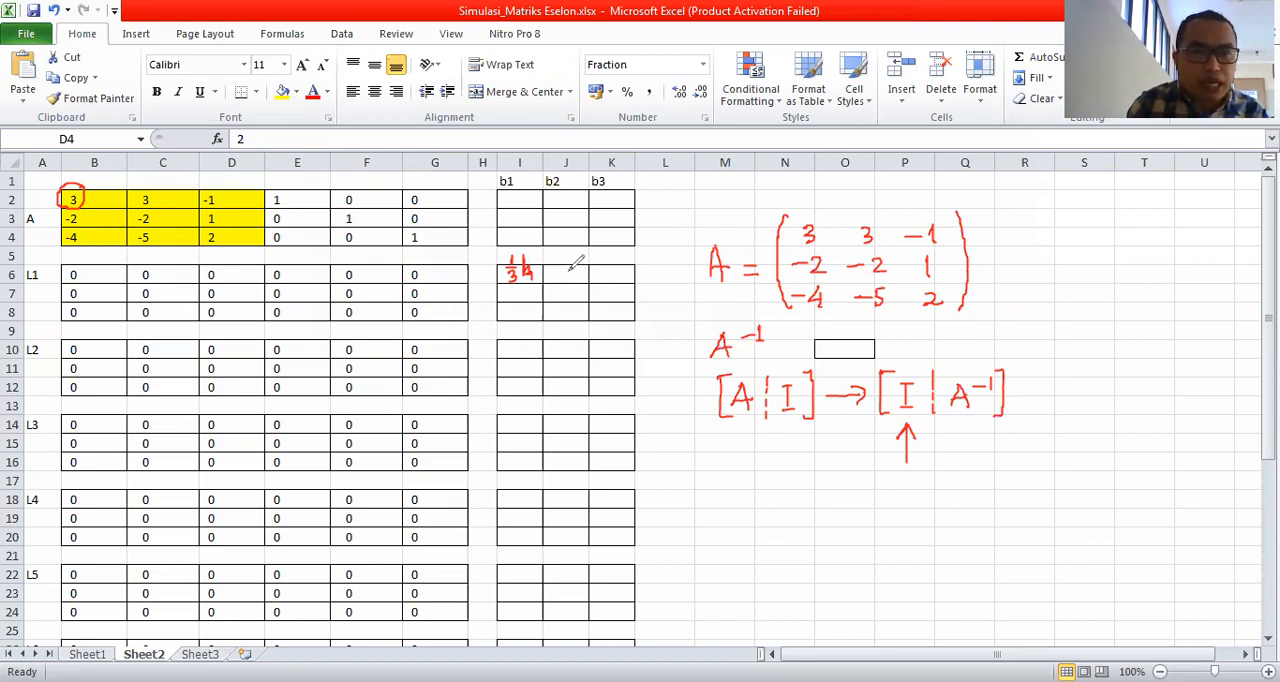
mouse_move(569, 266)
mouse_down()
mouse_move(566, 279)
mouse_move(610, 268)
mouse_up()
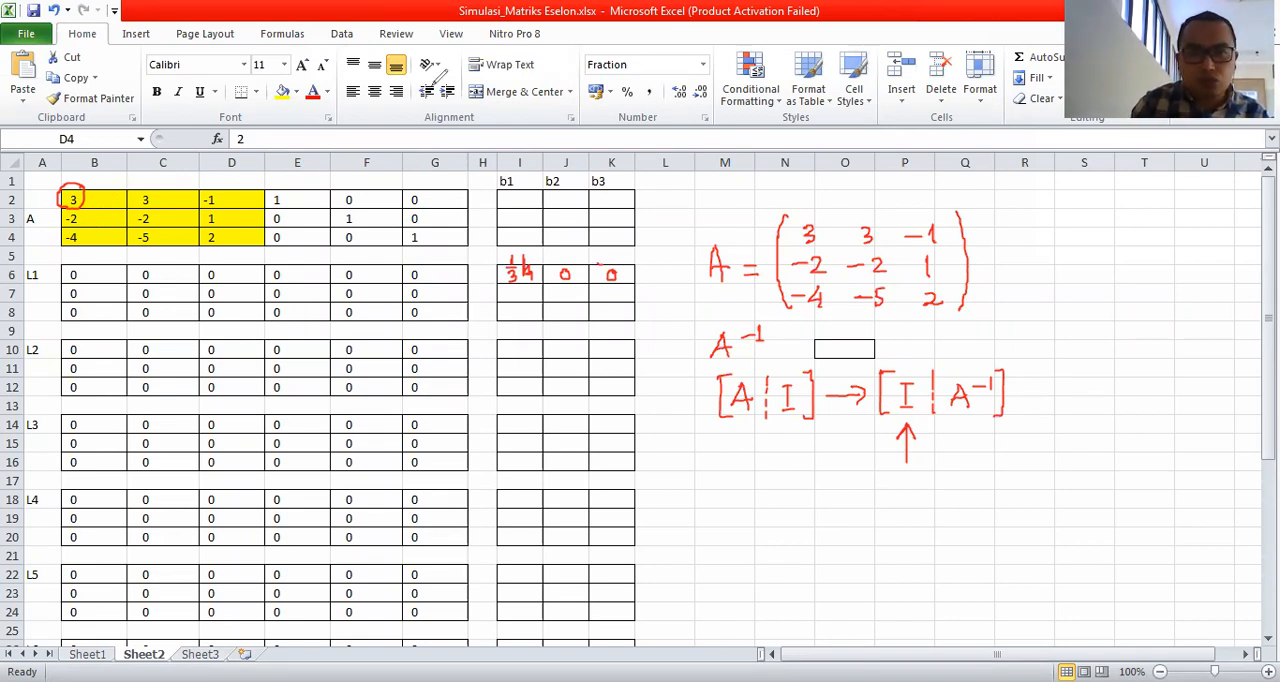
drag(515, 260, 603, 268)
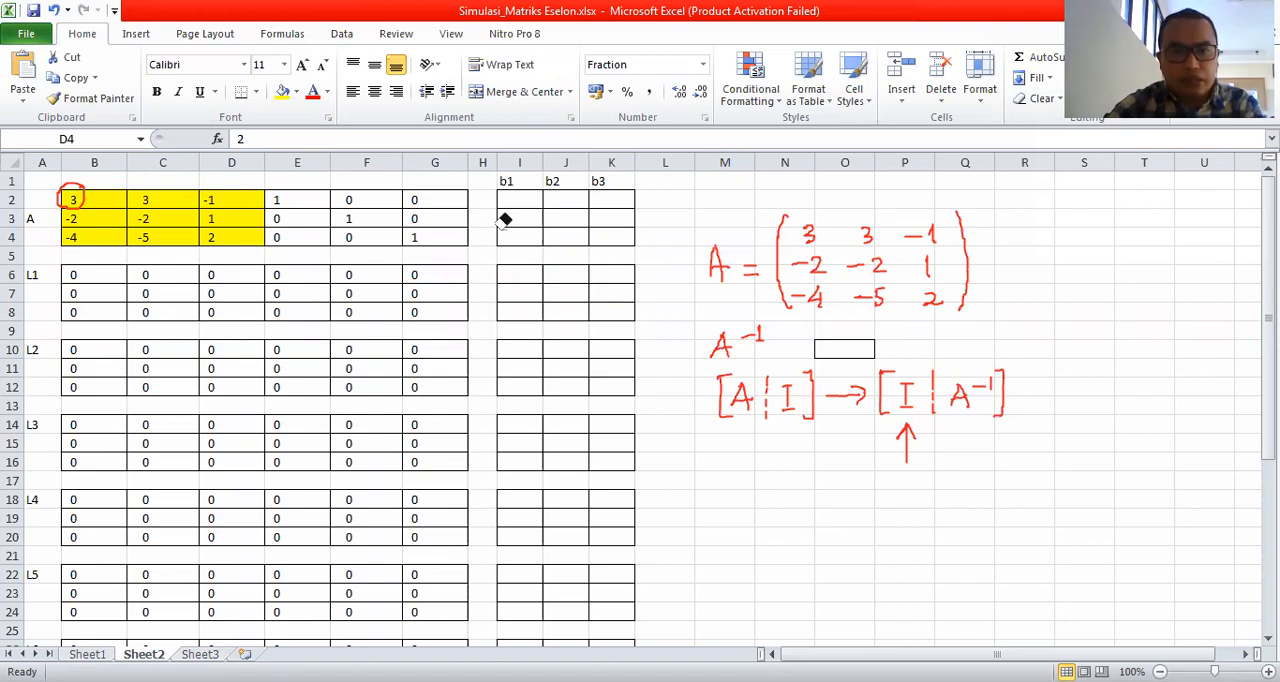
Enter the first-row multipliers 1/3, 0 and 0 for L1 in cells I6:K6.
click(528, 275)
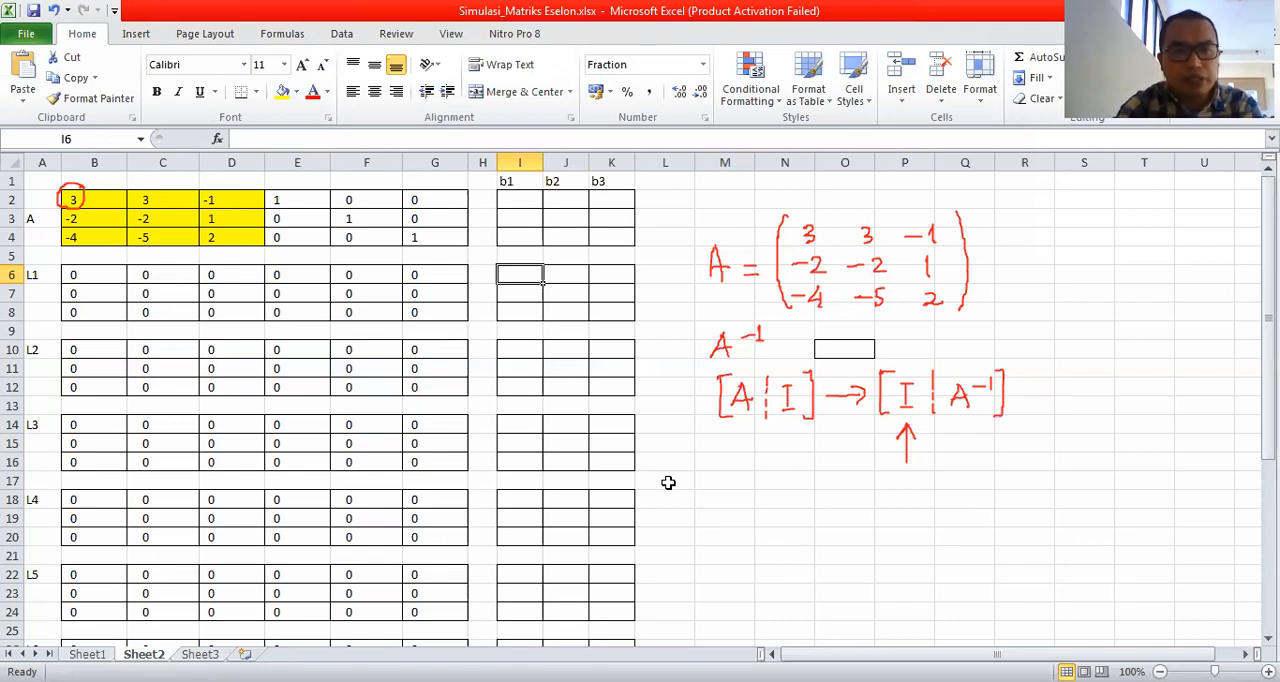
text(1/3)
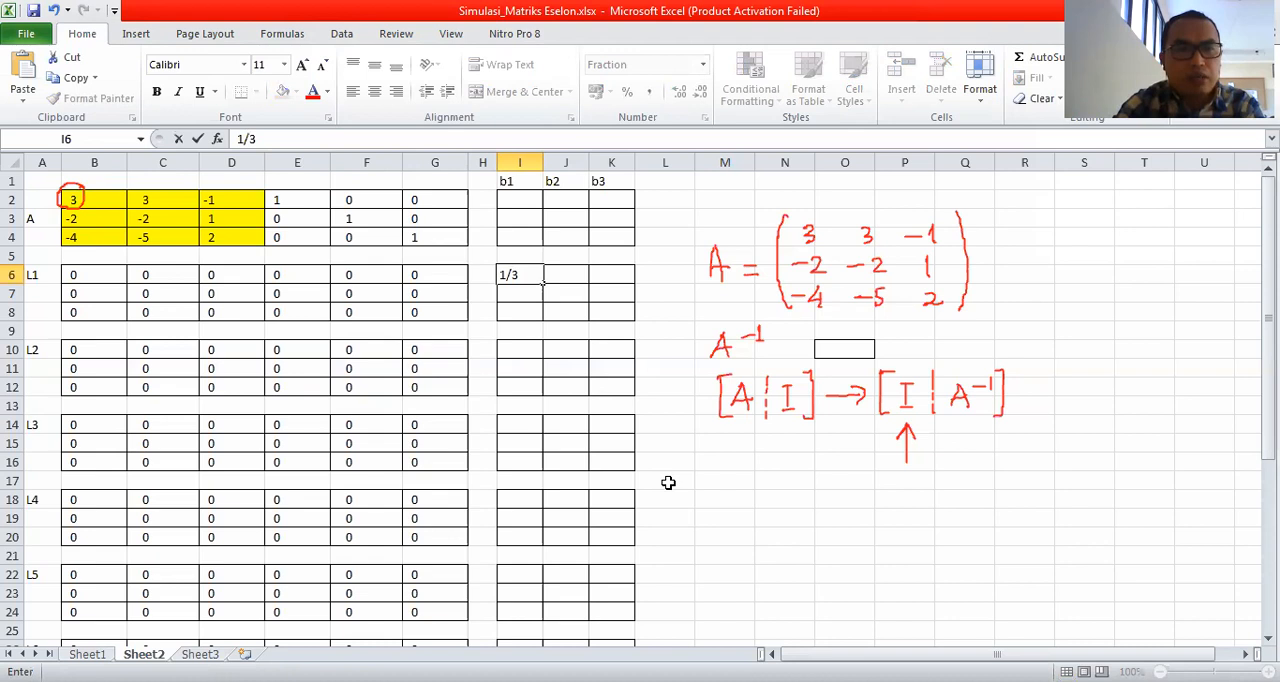
key(Tab)
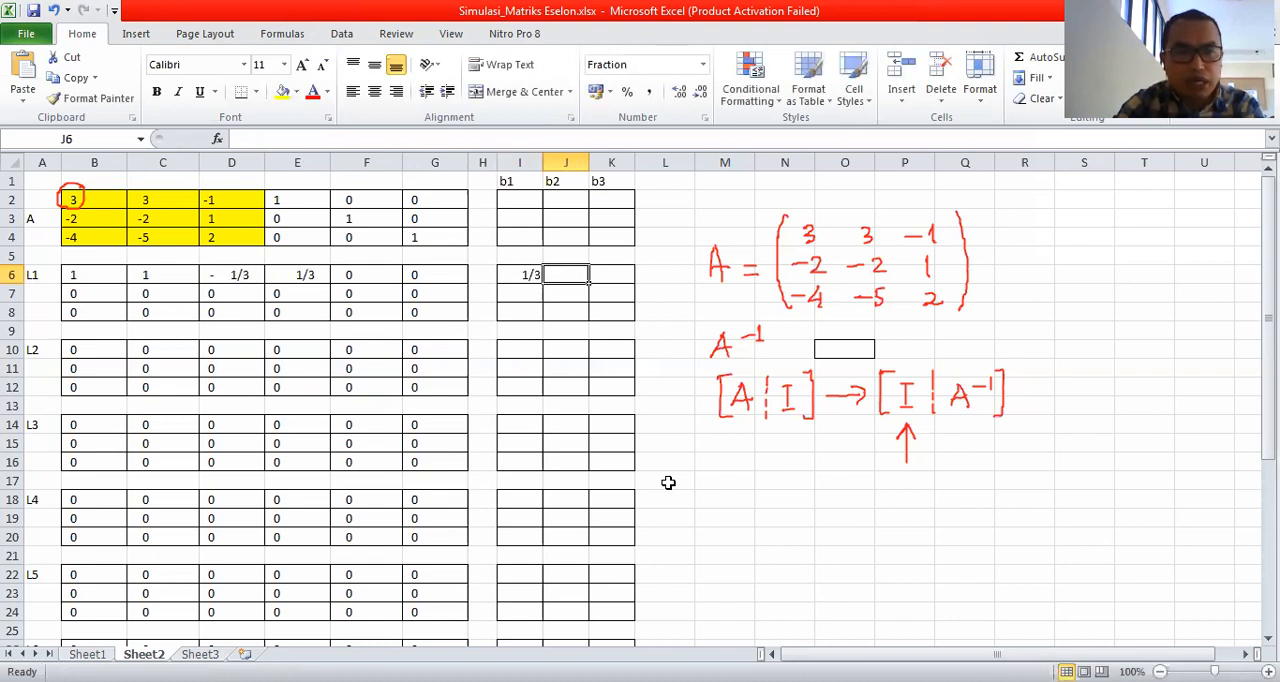
text(0)
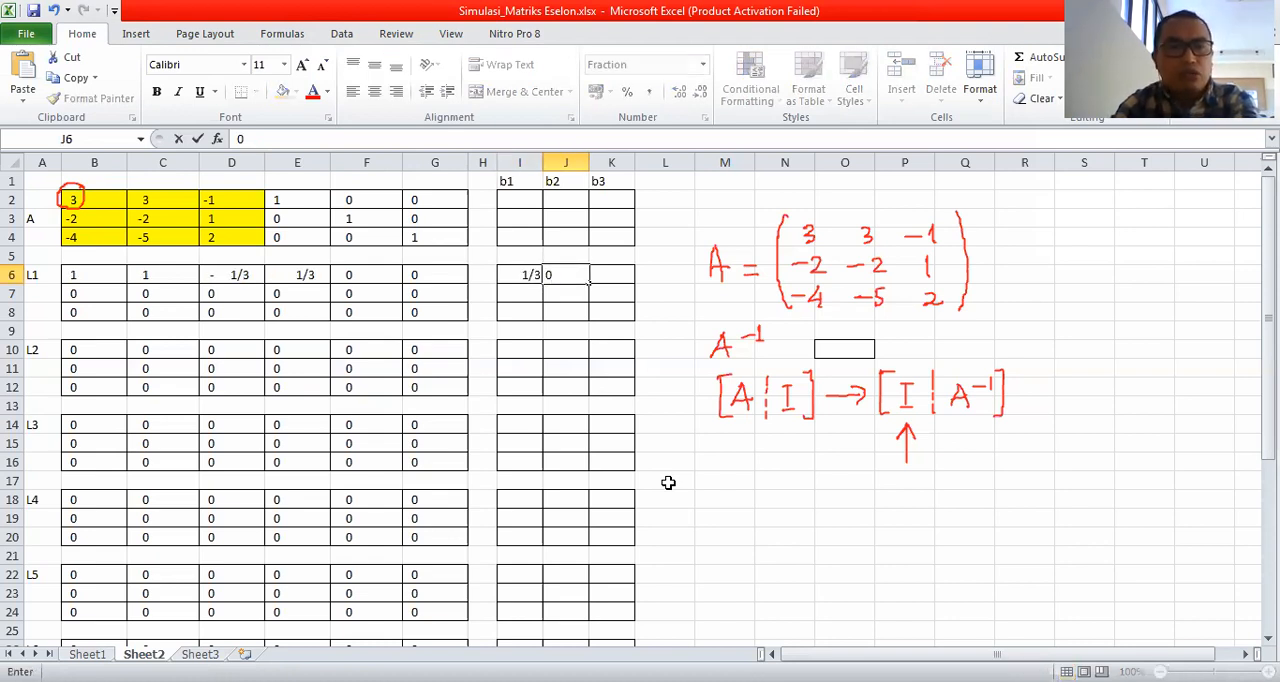
key(Tab)
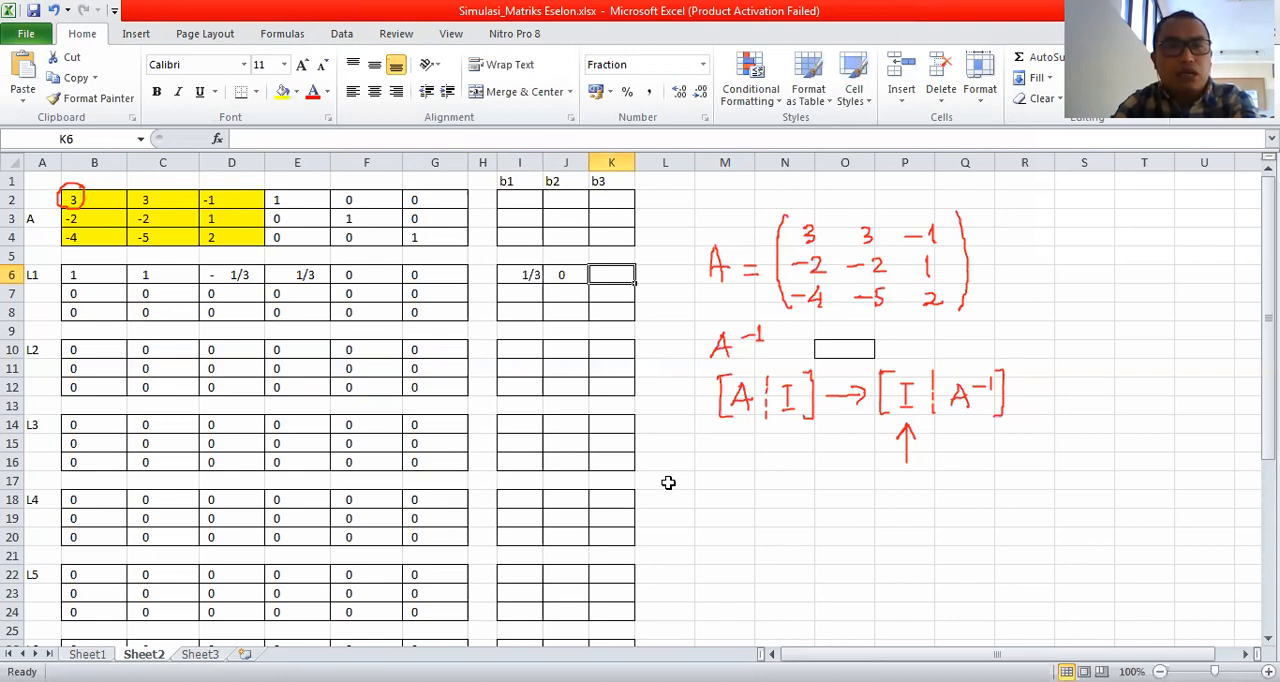
text(0)
key(Return)
Enter the second-row multipliers 0, 1 and 0 for L1 in cells I7:K7.
key(Left)
key(Left)
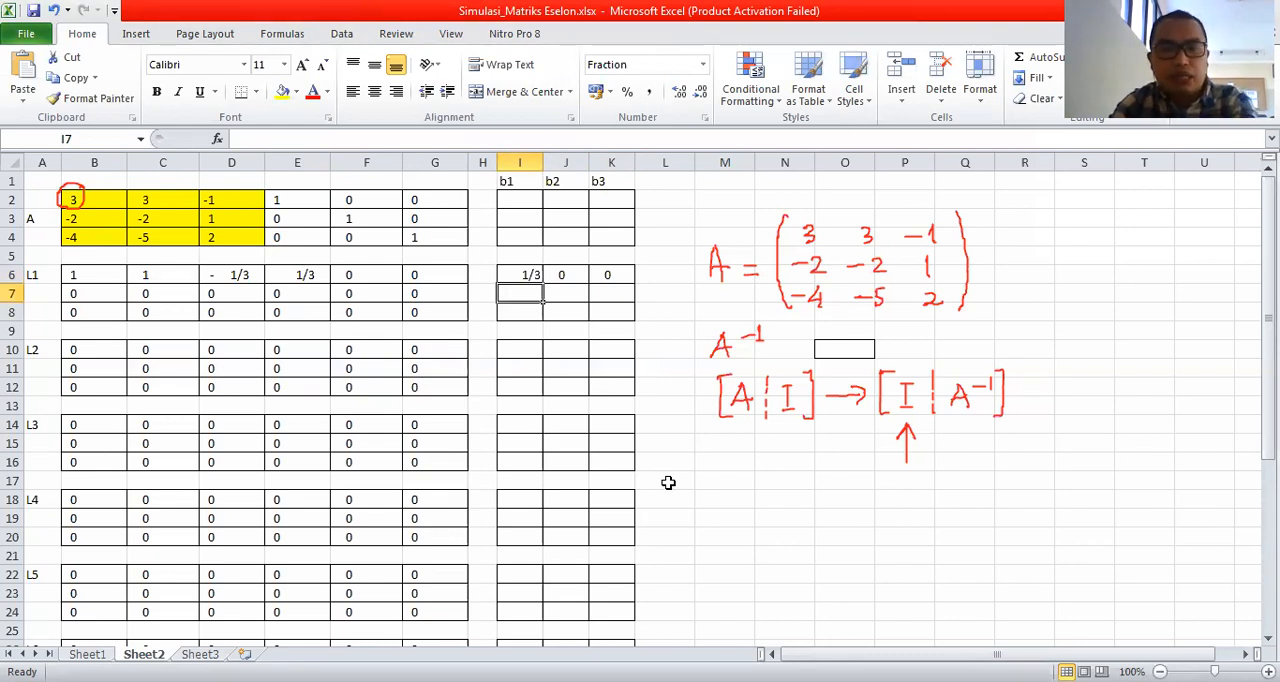
text(0)
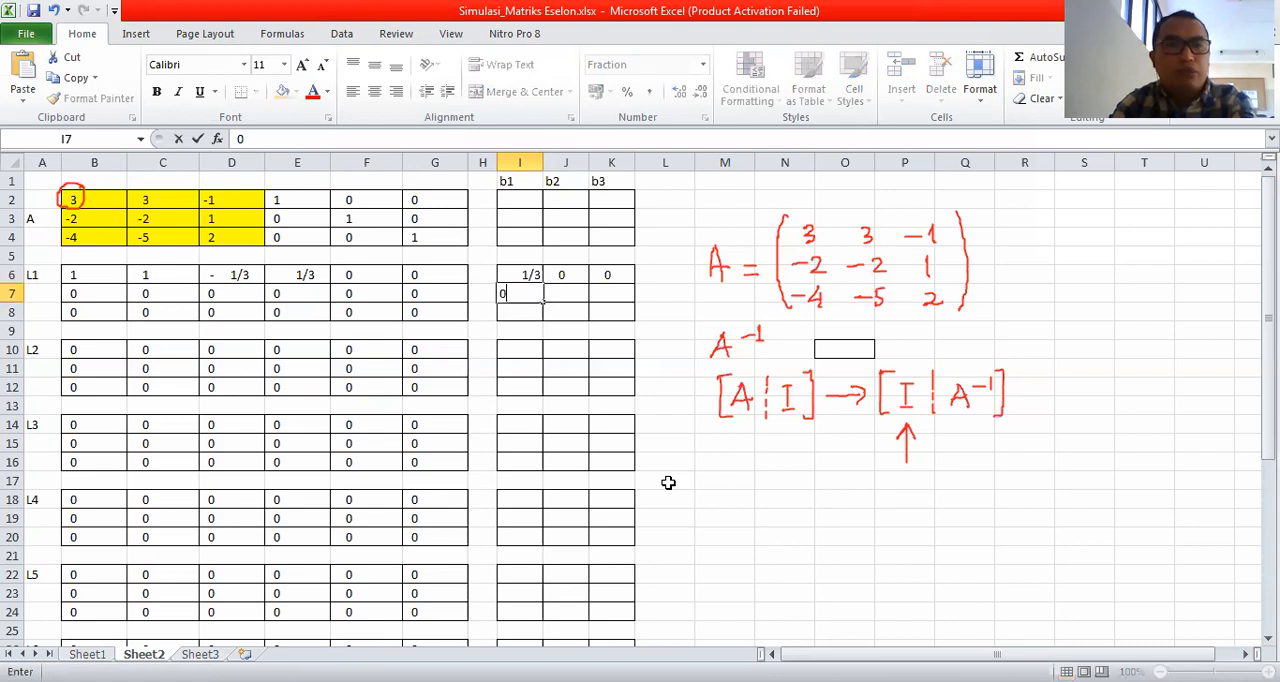
key(Tab)
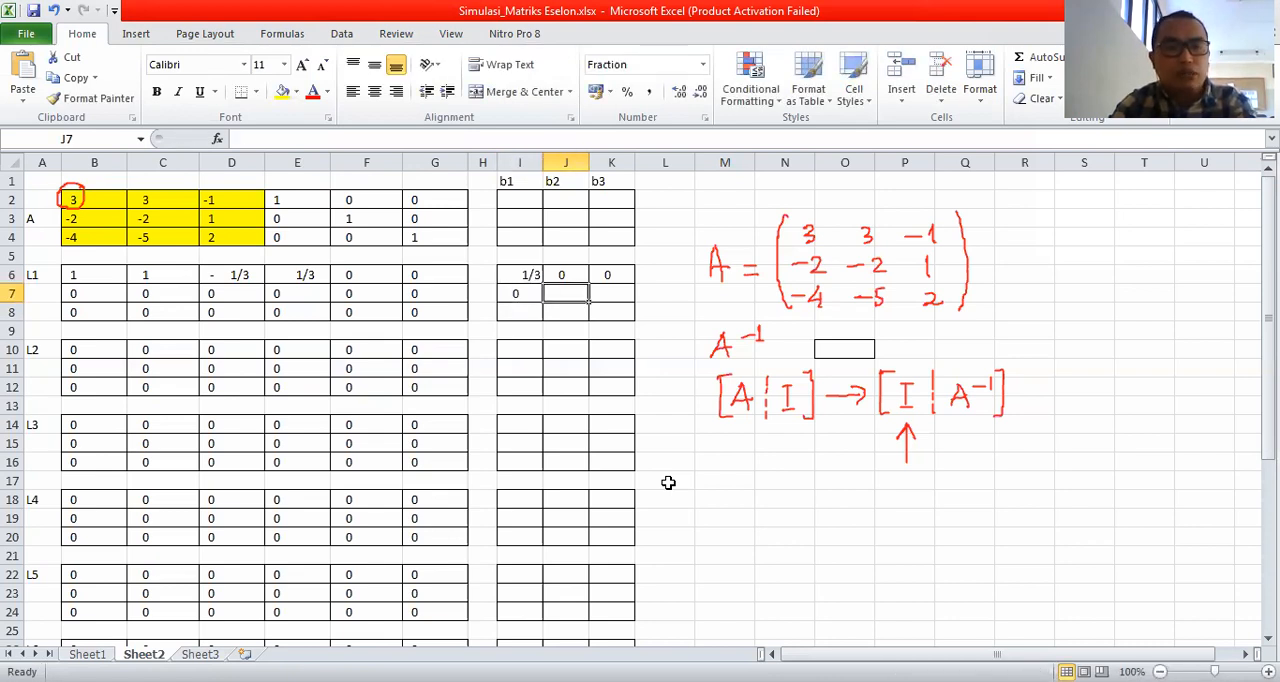
text(1)
key(Tab)
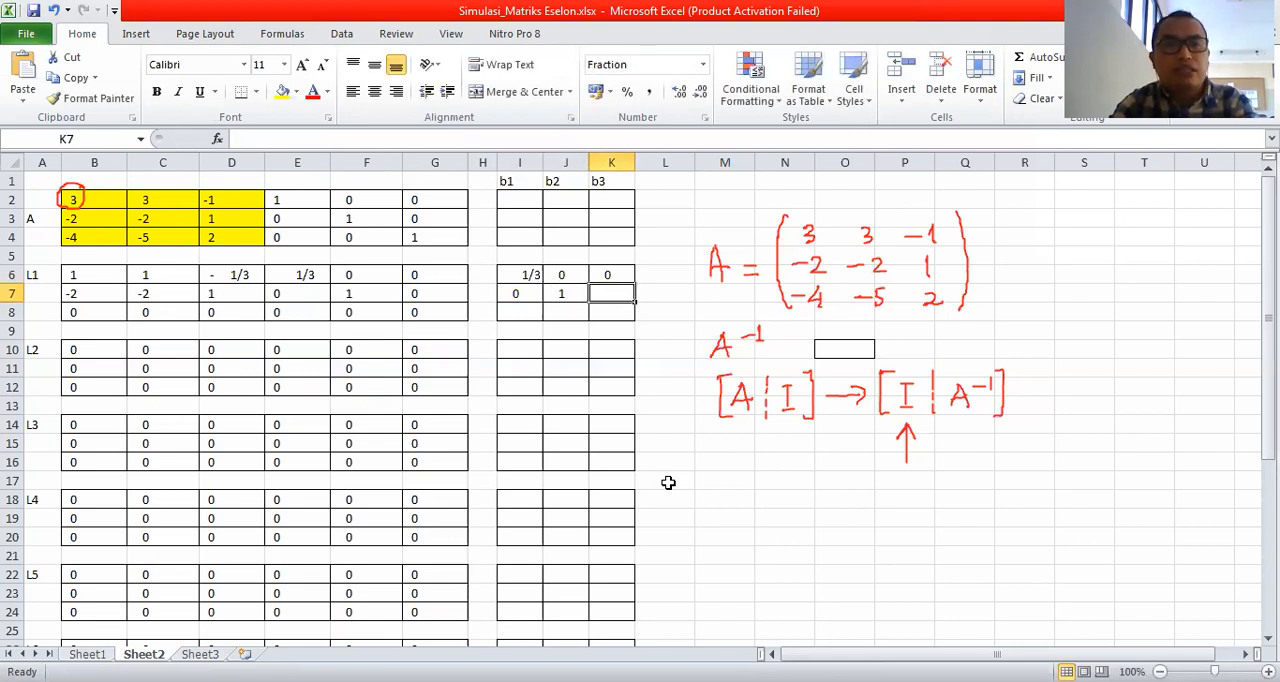
text(0)
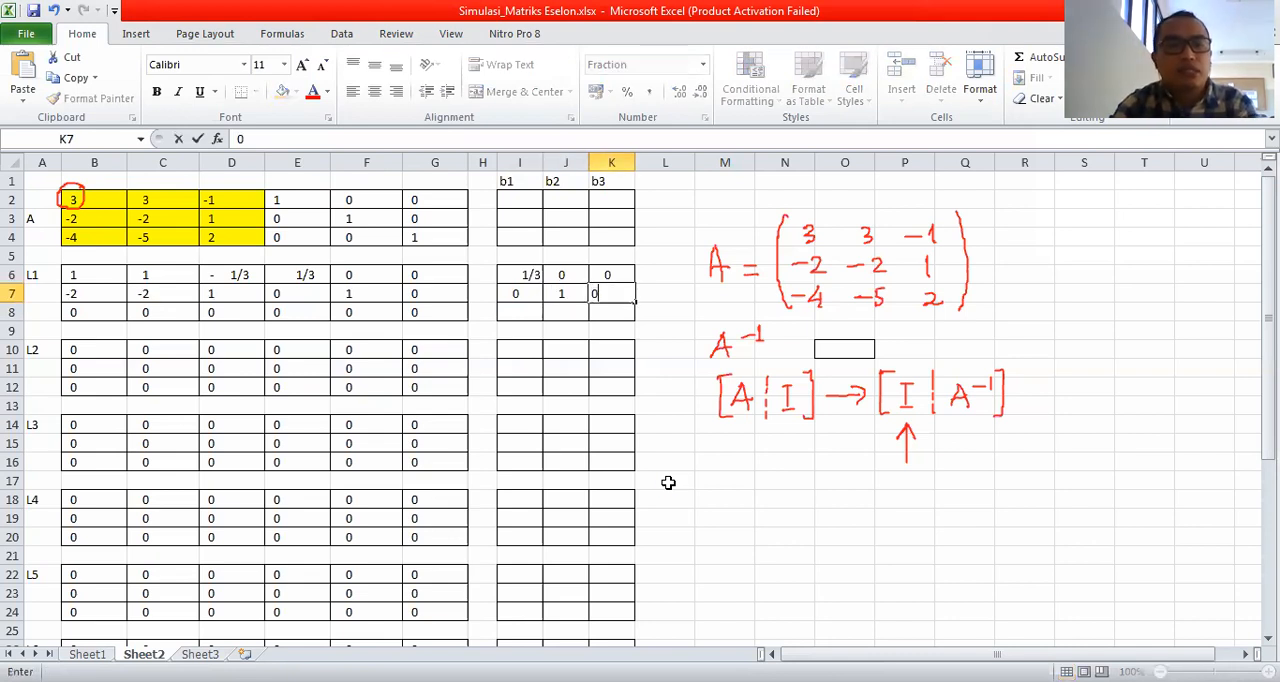
key(Return)
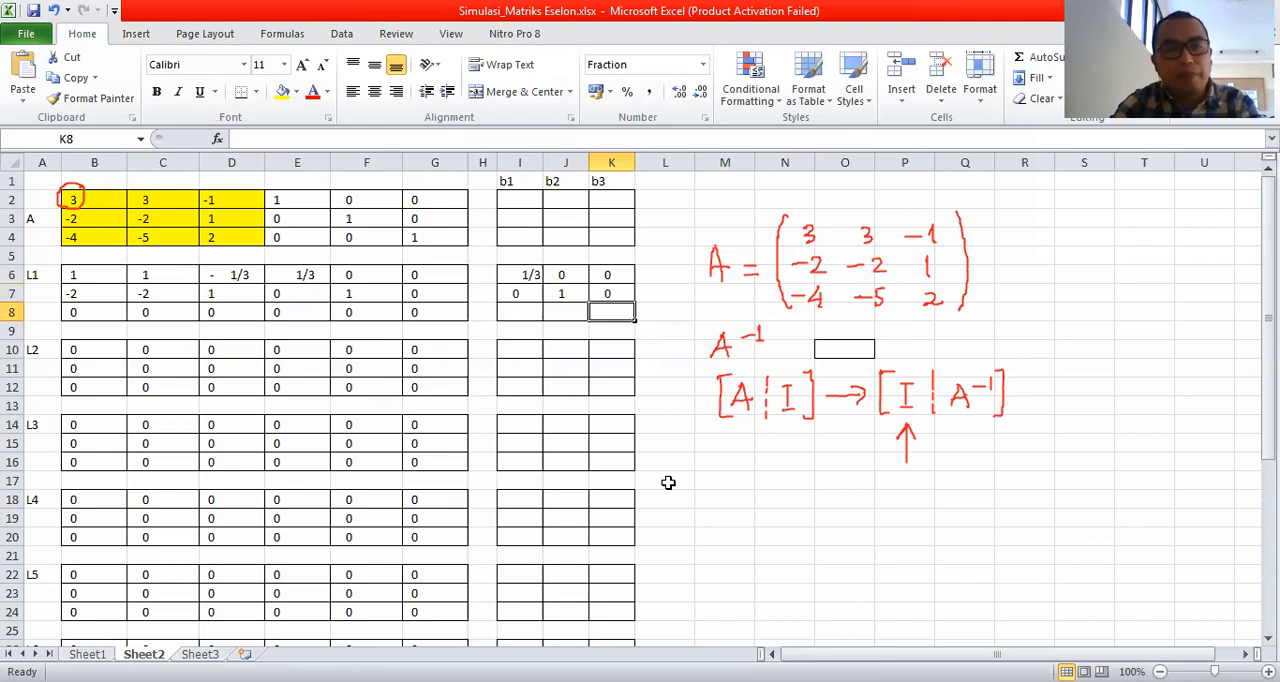
Enter the third-row multipliers 0, 0 and 1 for L1 in cells I8:K8.
key(Left)
key(Left)
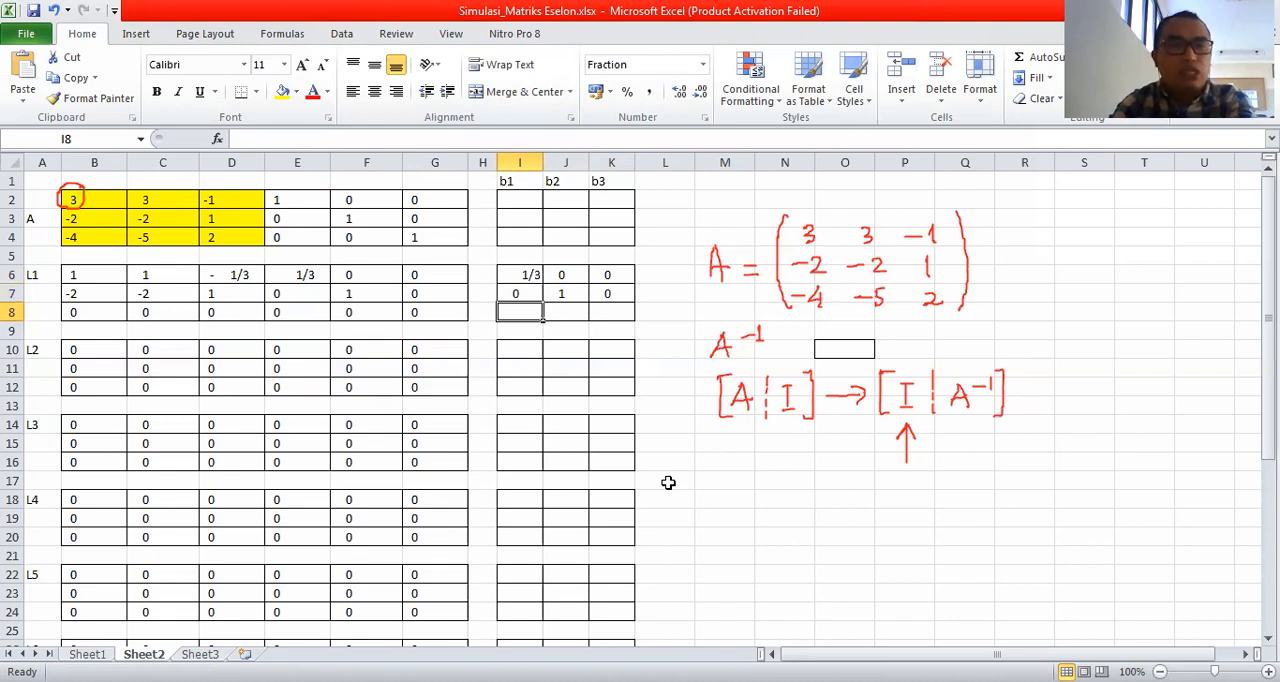
text(0)
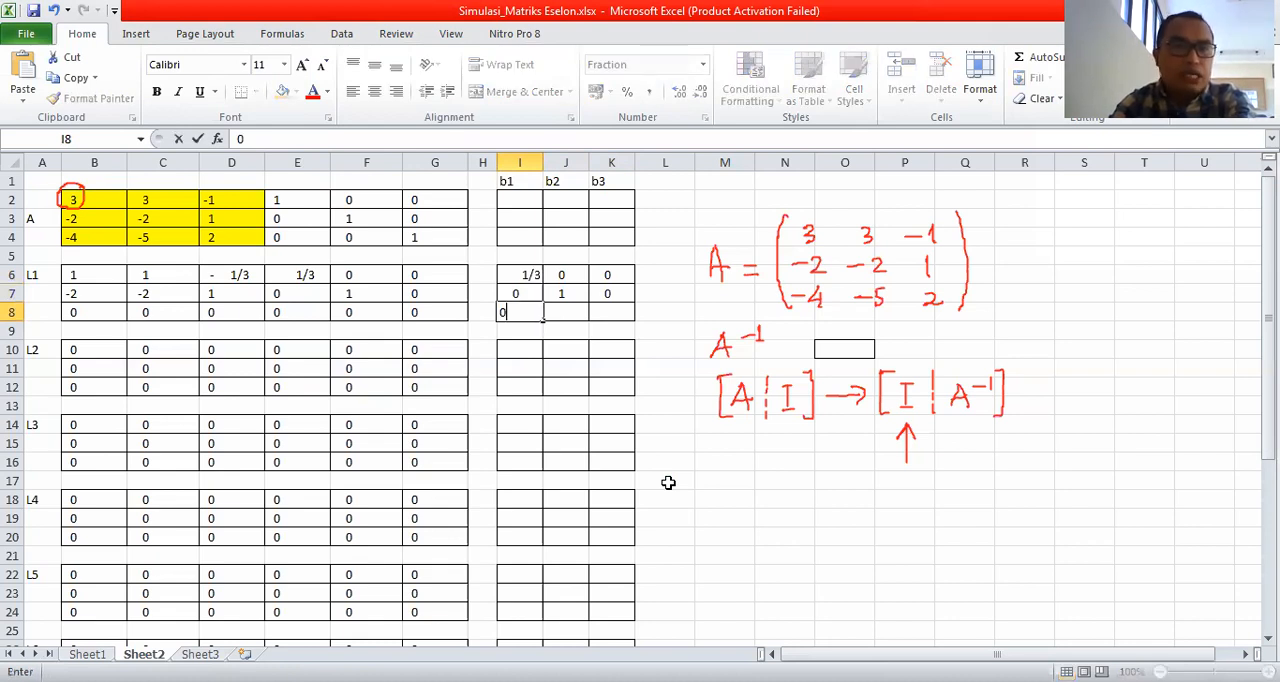
key(Tab)
text(0)
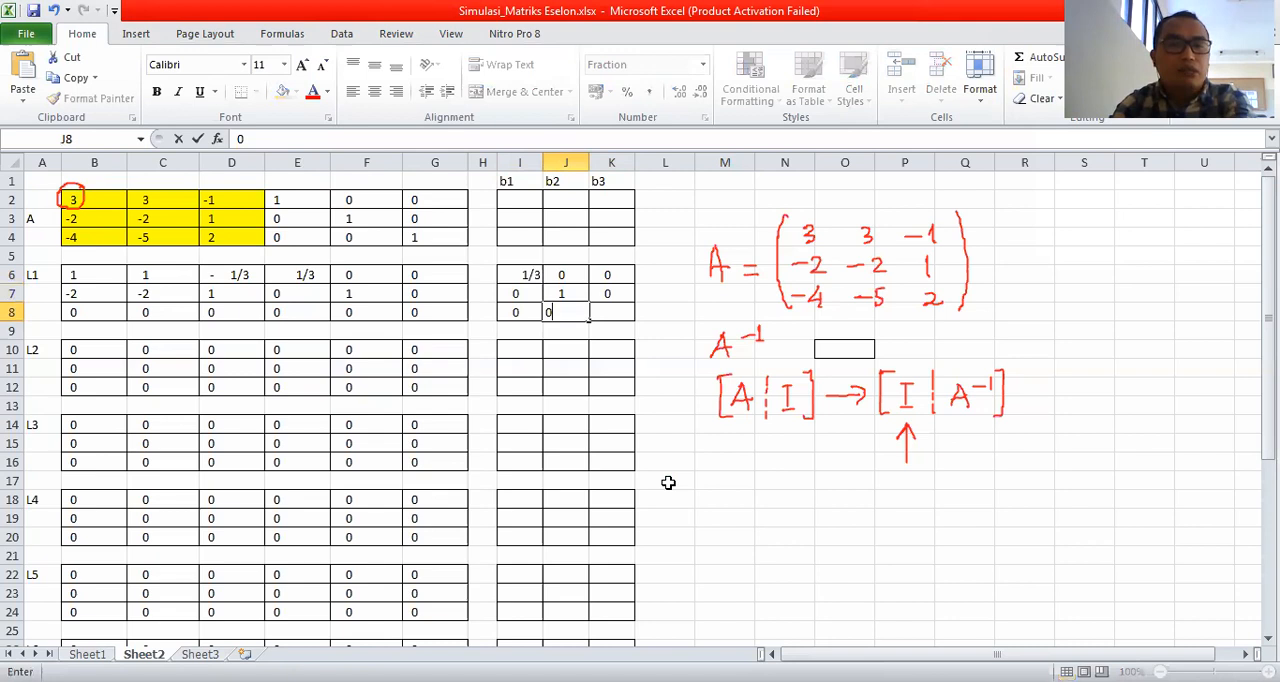
key(Tab)
text(1)
key(Return)
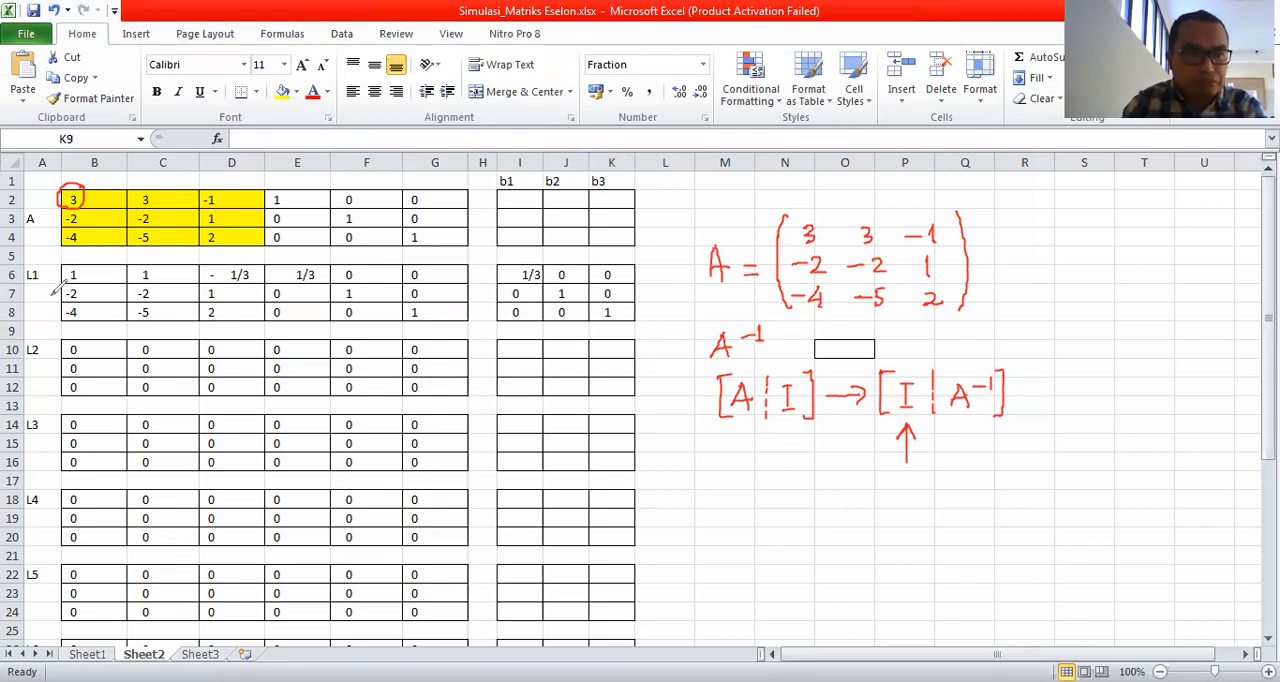
Circle the 1 in B6 in ink, marking the -2 and -4 below it only temporarily with circles and a brace.
drag(51, 289, 46, 322)
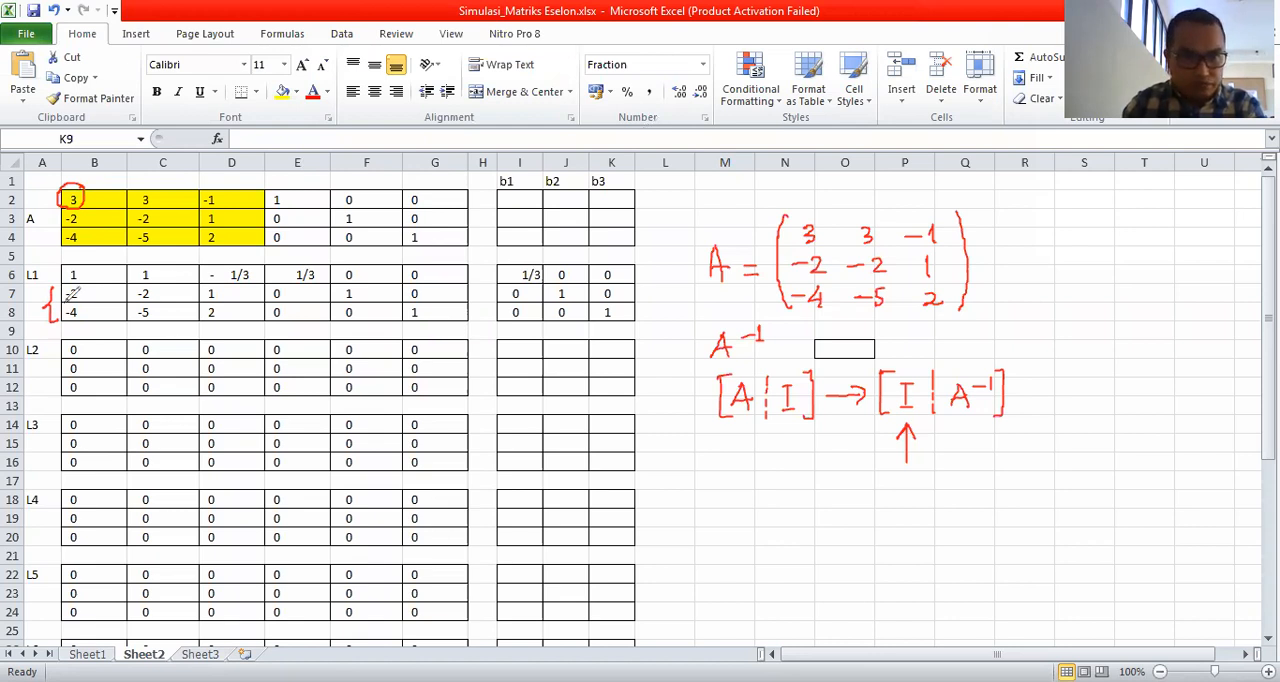
drag(74, 264, 76, 264)
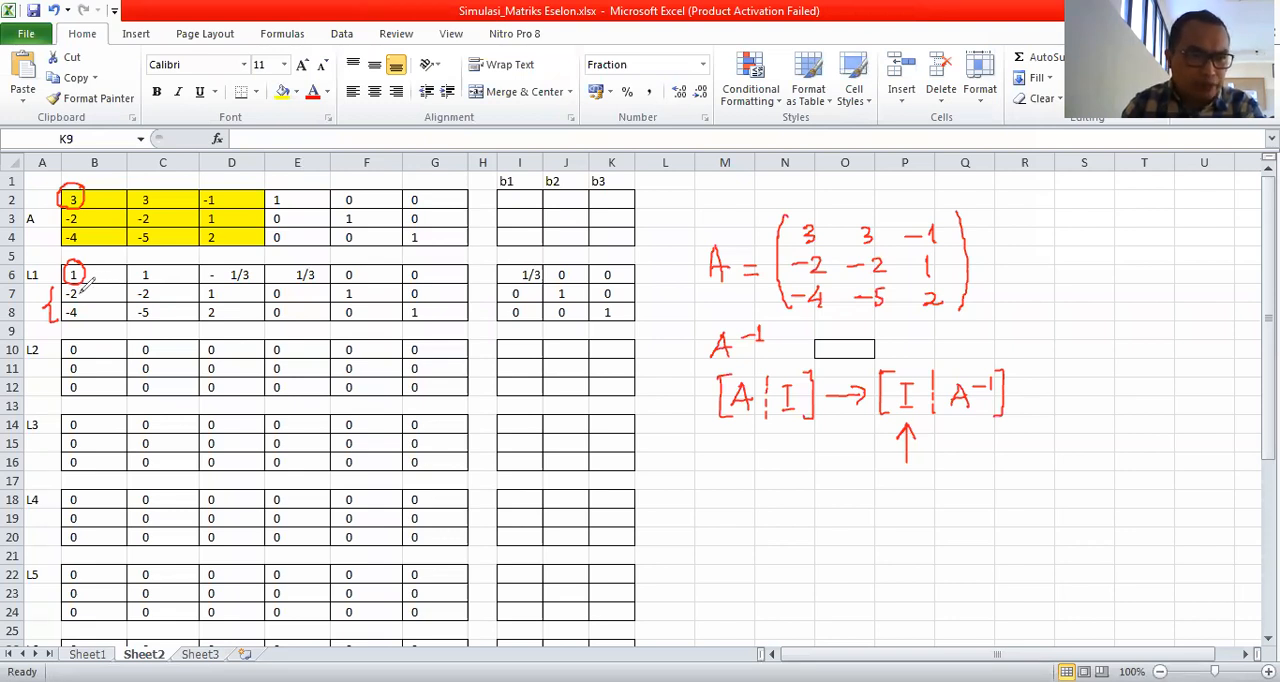
mouse_move(82, 288)
mouse_down()
mouse_move(66, 300)
mouse_move(89, 301)
mouse_move(52, 316)
mouse_up()
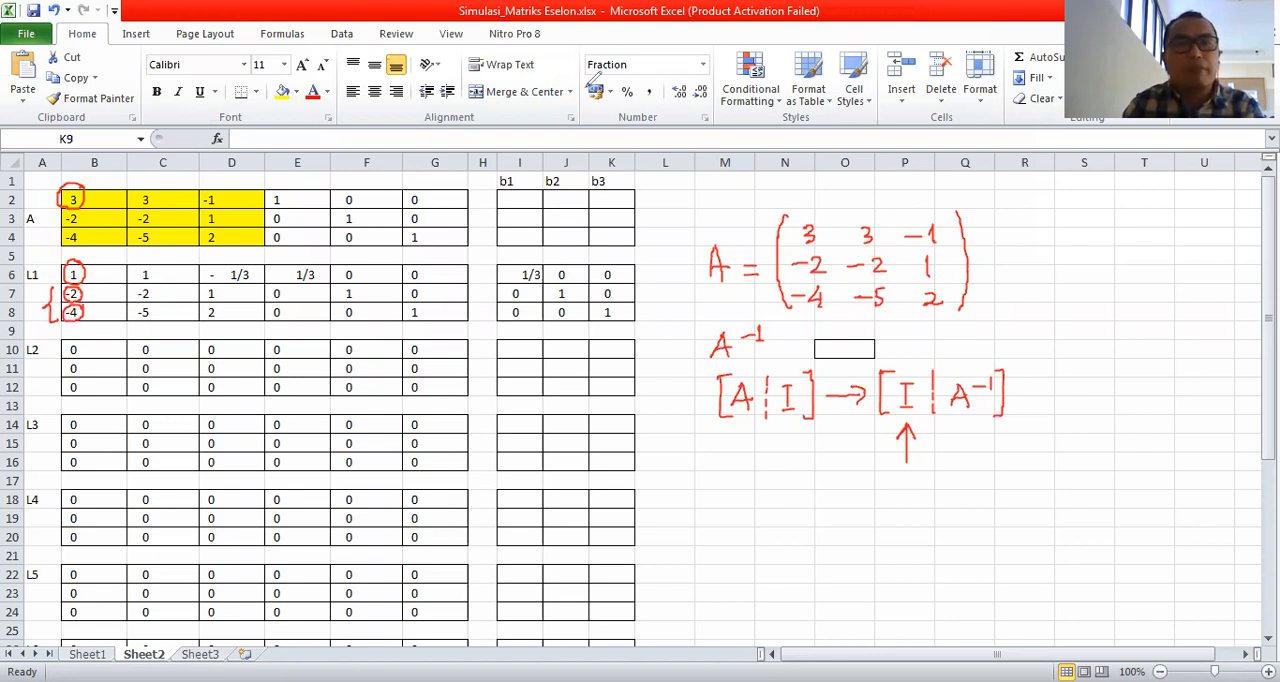
mouse_move(113, 297)
mouse_down()
mouse_move(52, 314)
mouse_move(78, 312)
mouse_move(77, 292)
mouse_up()
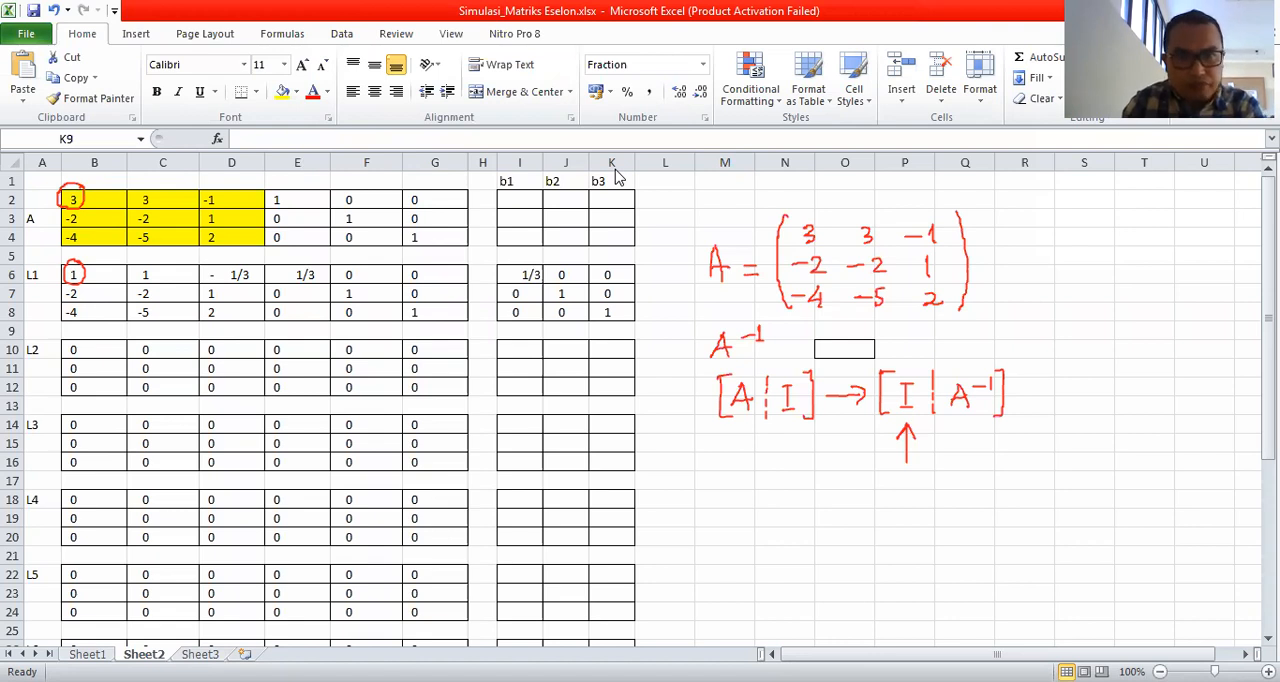
Enter the first-row multipliers 1, 0 and 0 for L2 in cells I10:K10.
click(509, 351)
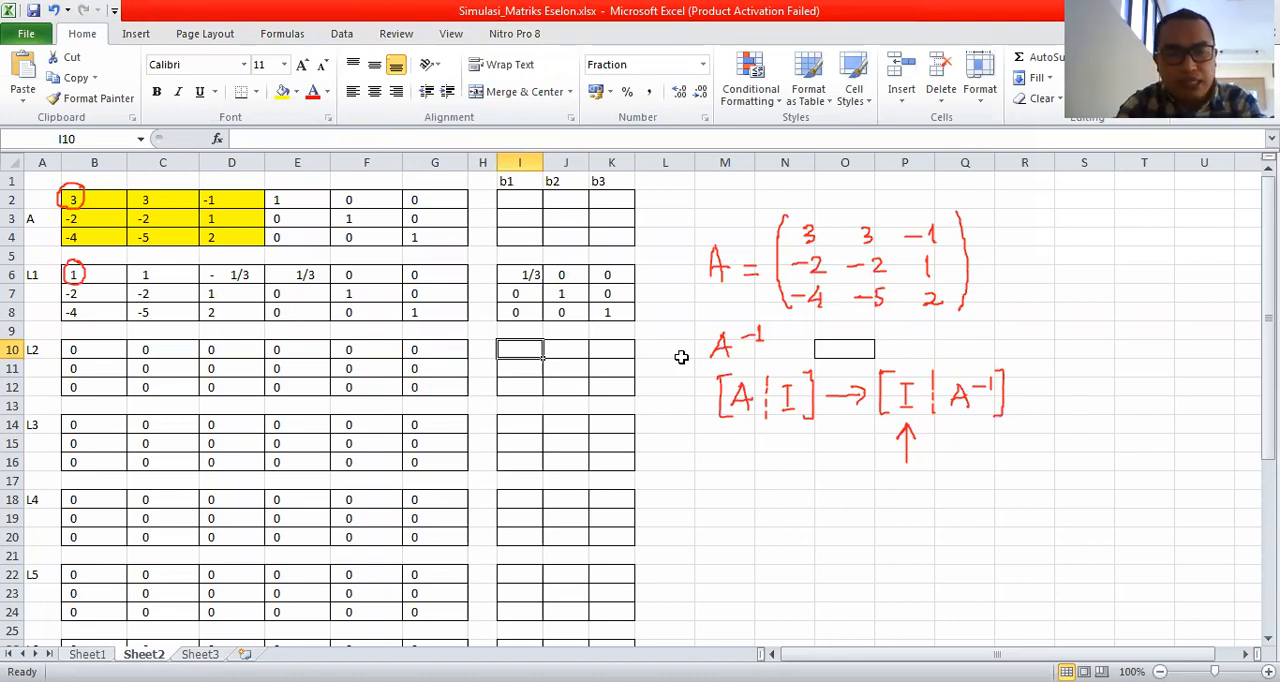
text(1)
key(Tab)
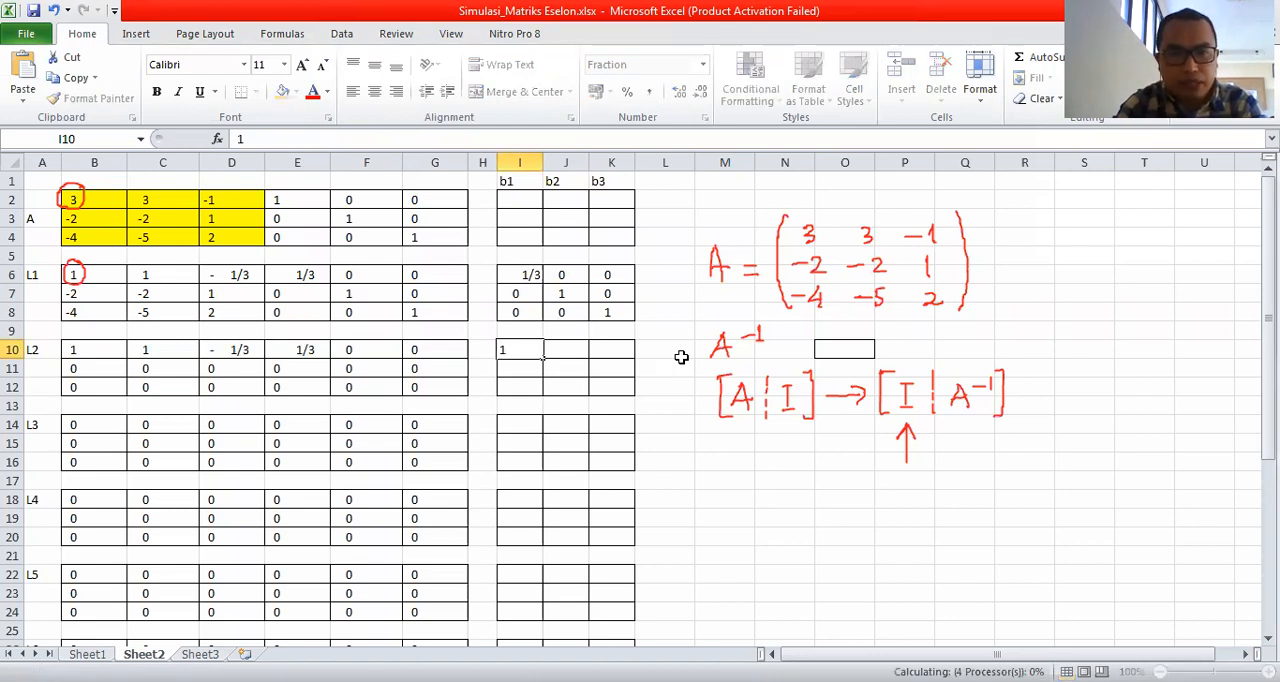
text(0)
key(Tab)
text(0)
key(Return)
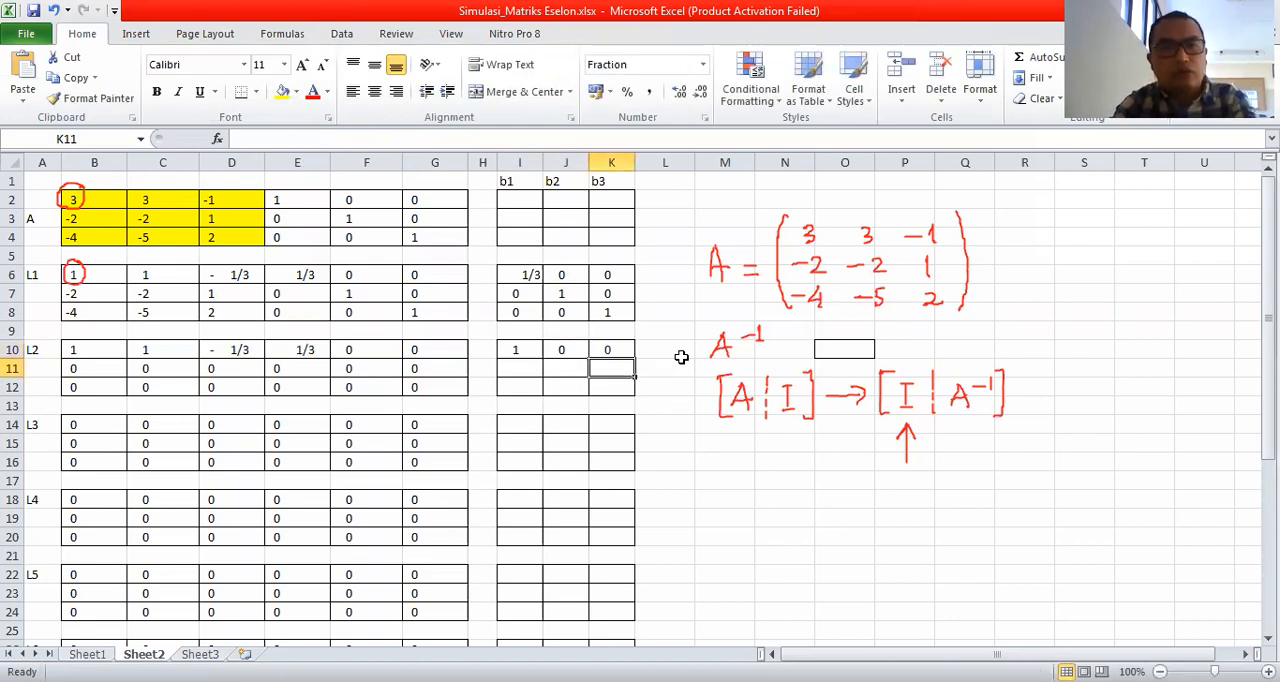
Enter the second-row multipliers 2, 1 and 0 for L2 in cells I11:K11.
key(Left)
key(Left)
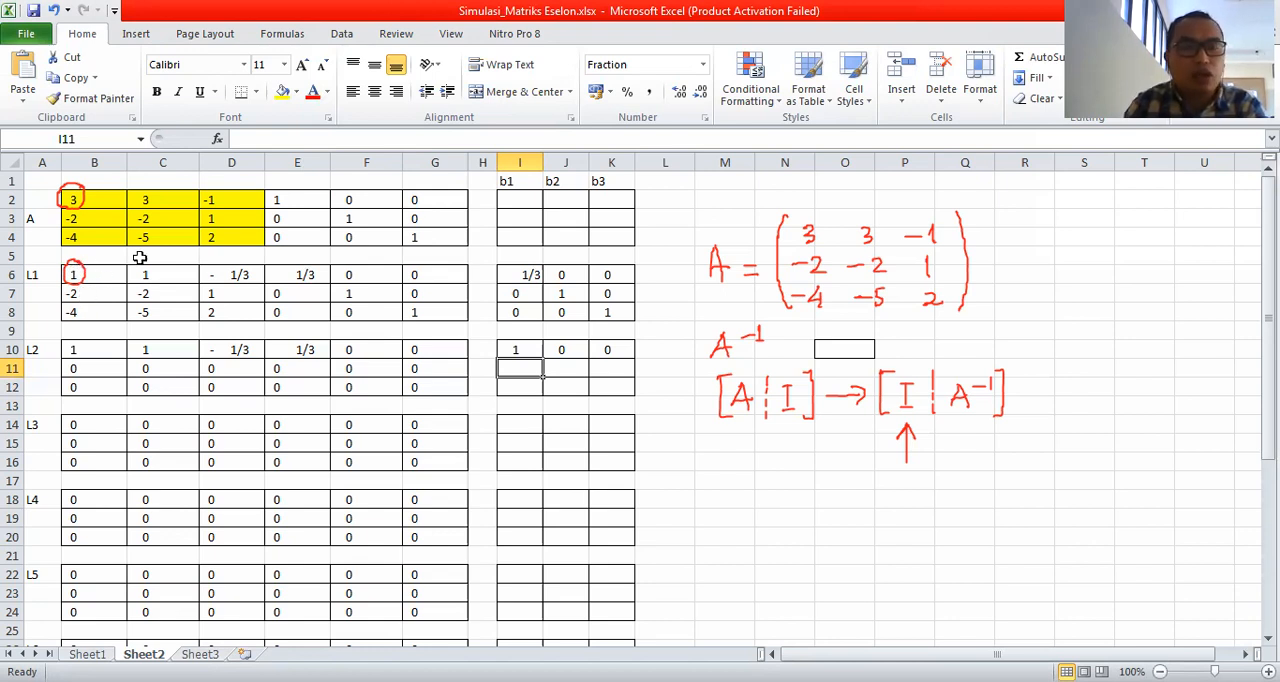
text(2)
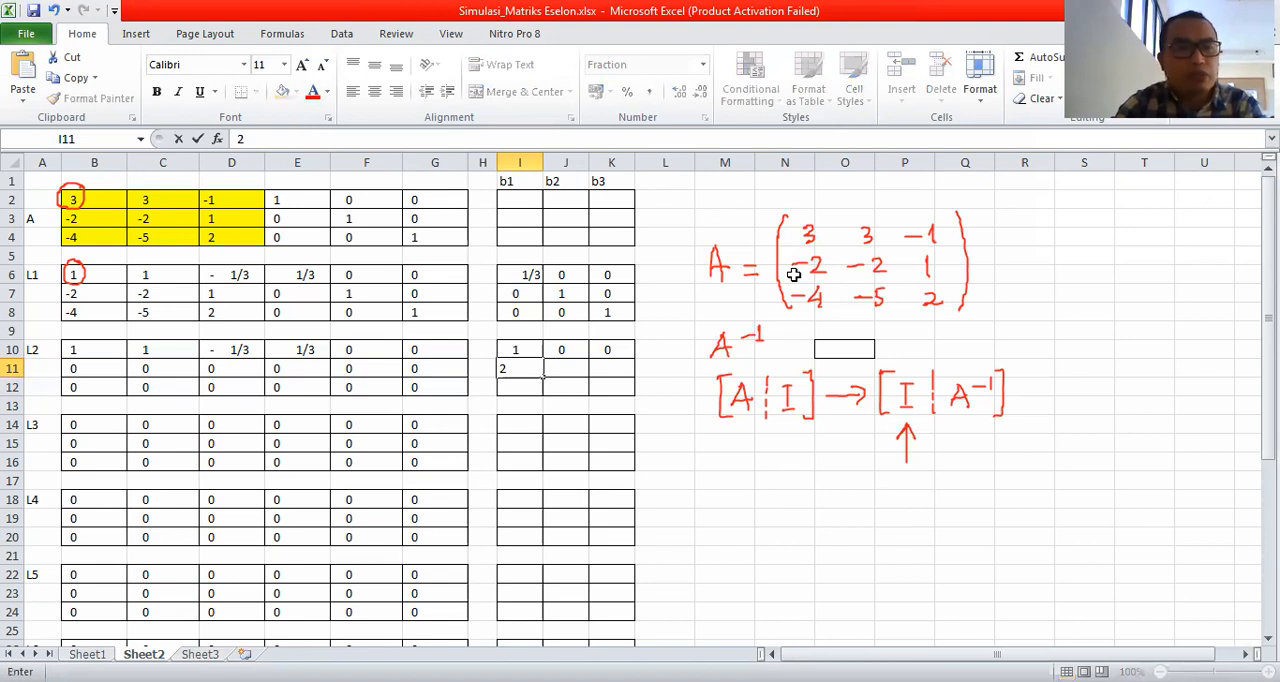
key(Tab)
text(1)
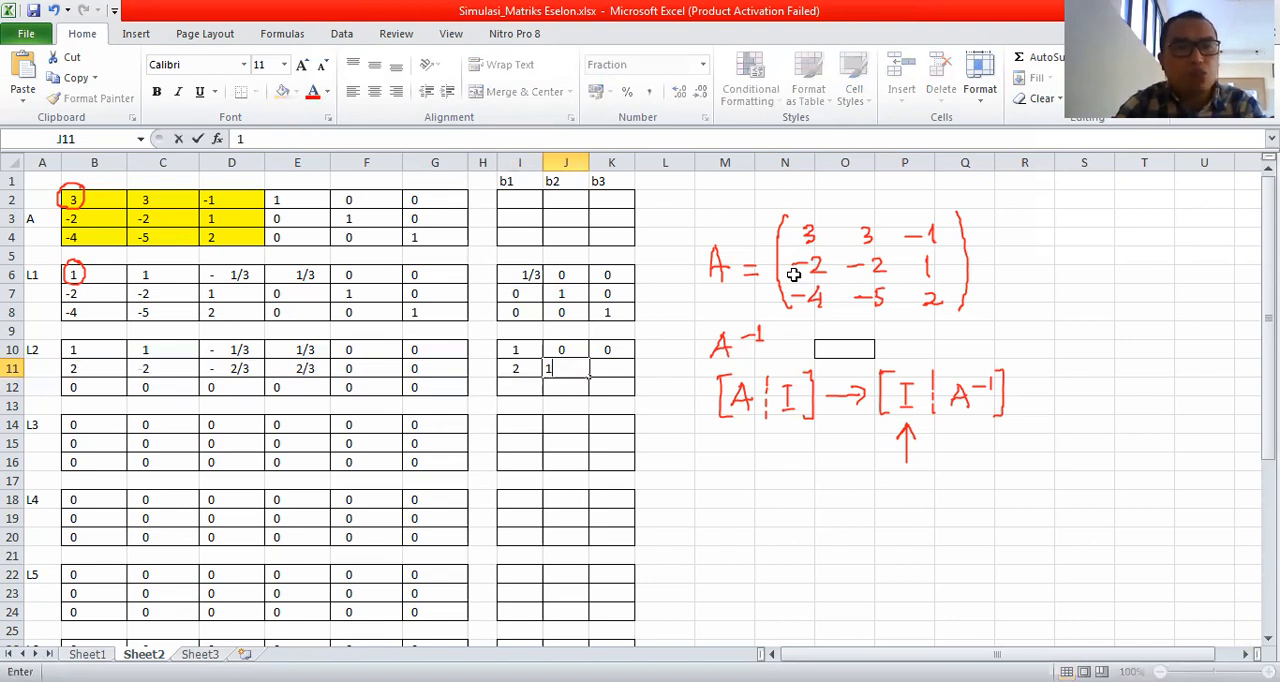
key(Tab)
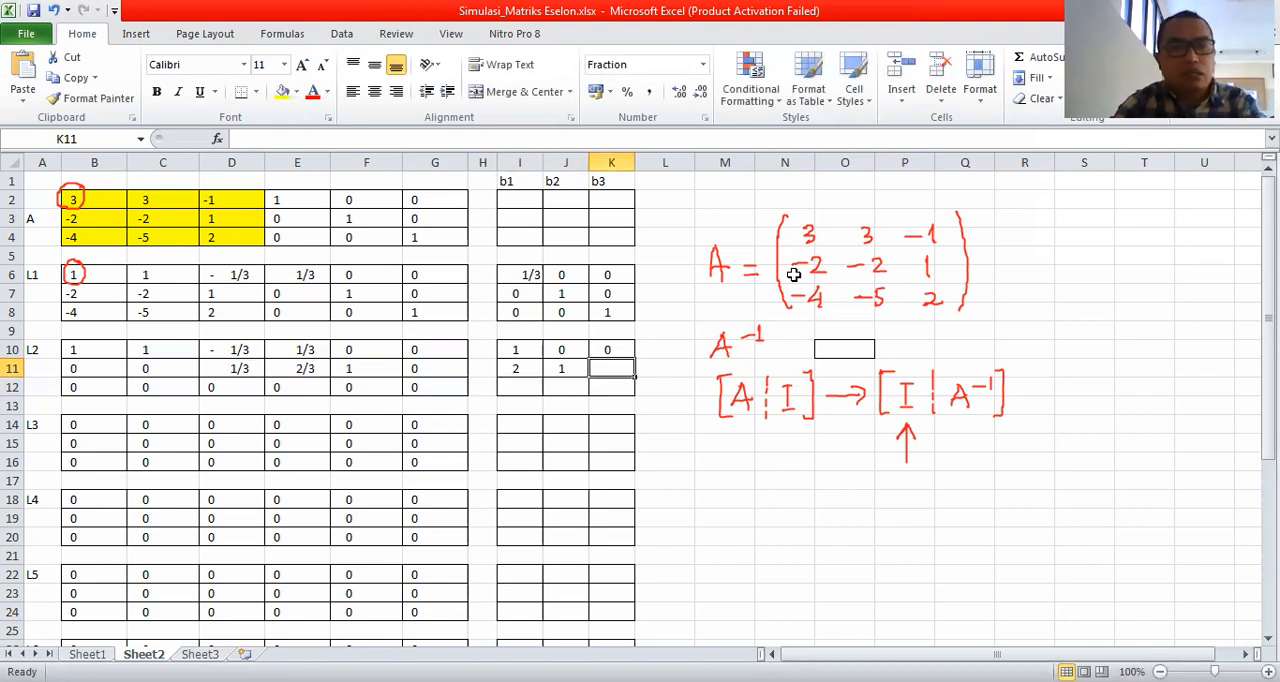
text(0)
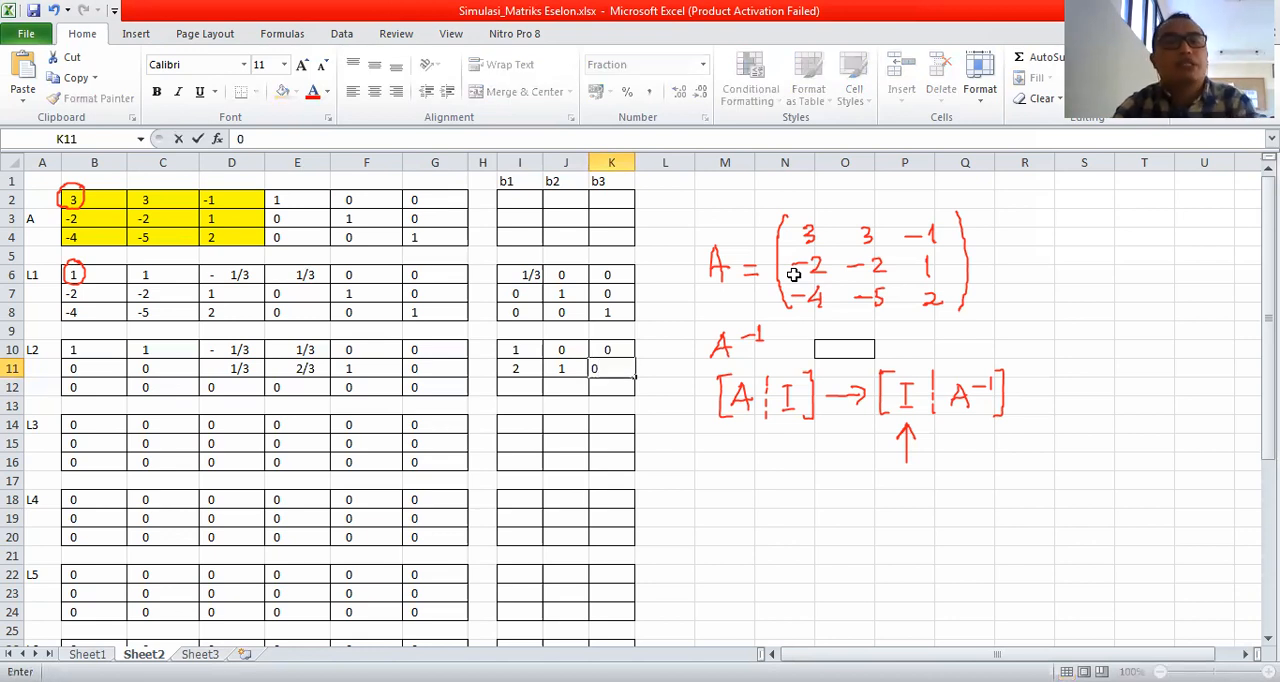
key(Return)
key(Left)
key(Left)
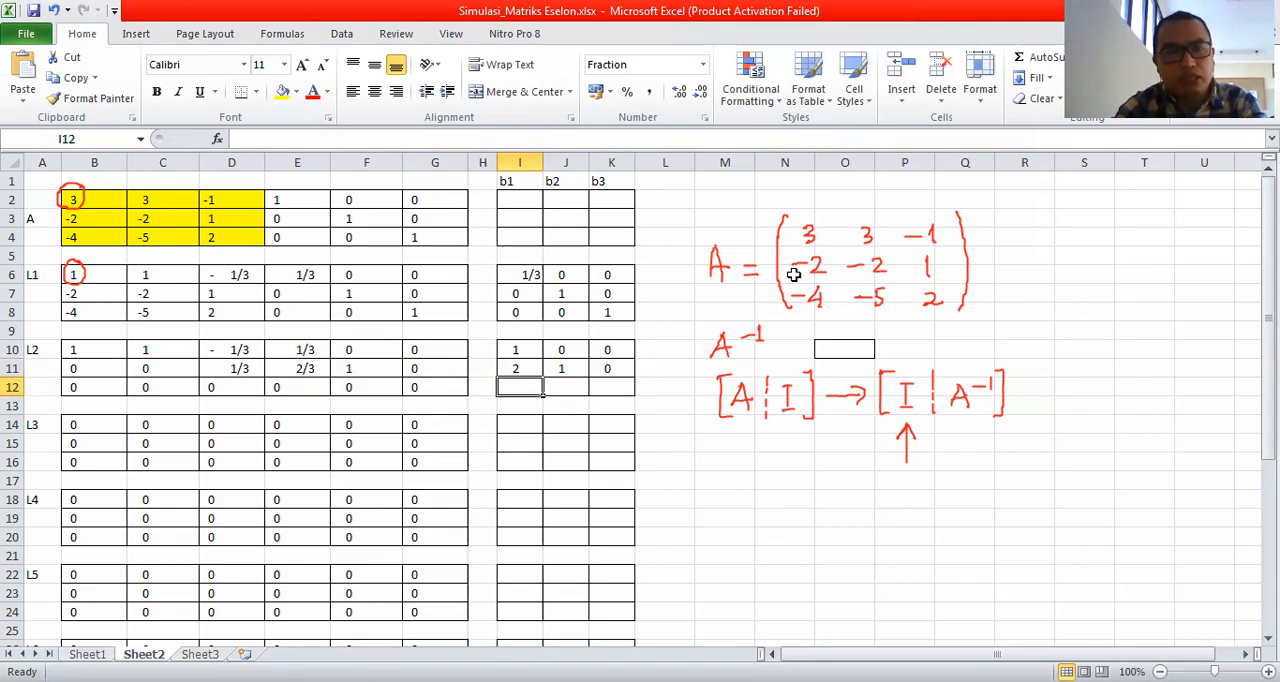
key(Up)
key(Right)
key(Up)
key(Left)
key(Right)
key(Right)
key(Down)
key(Down)
key(Left)
key(Left)
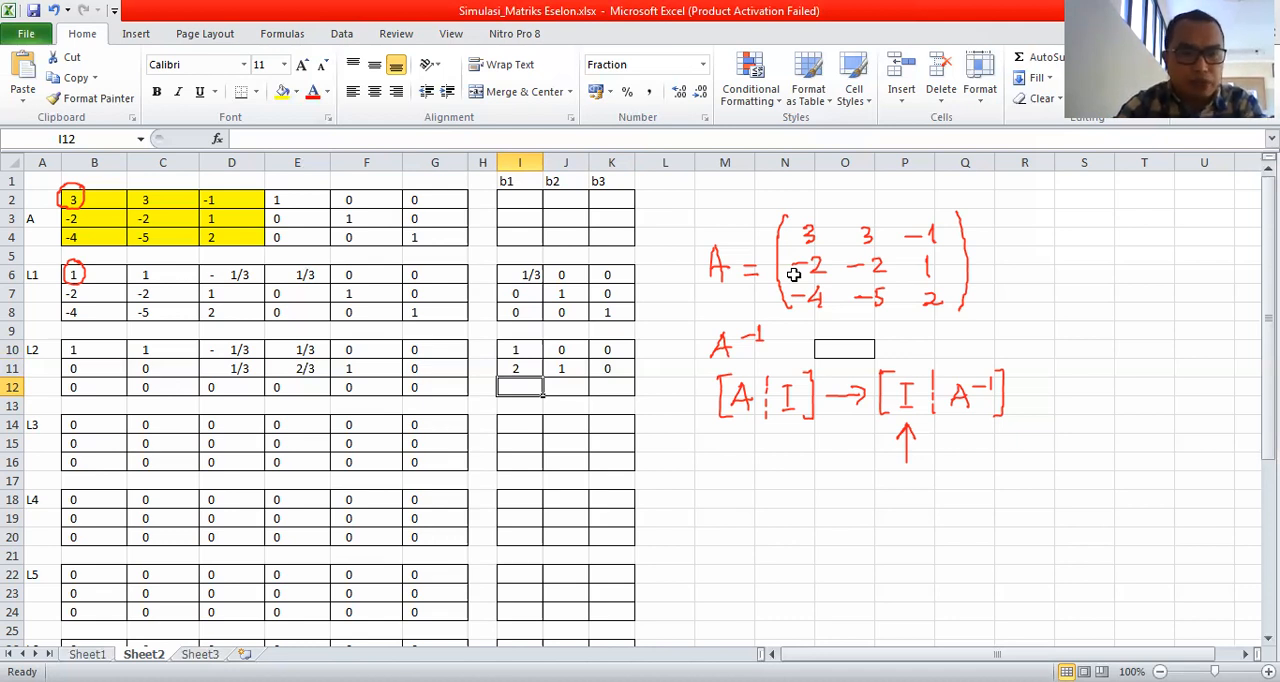
Enter the third-row multipliers 4, 0 and 1 for L2 in cells I12:K12.
text(4)
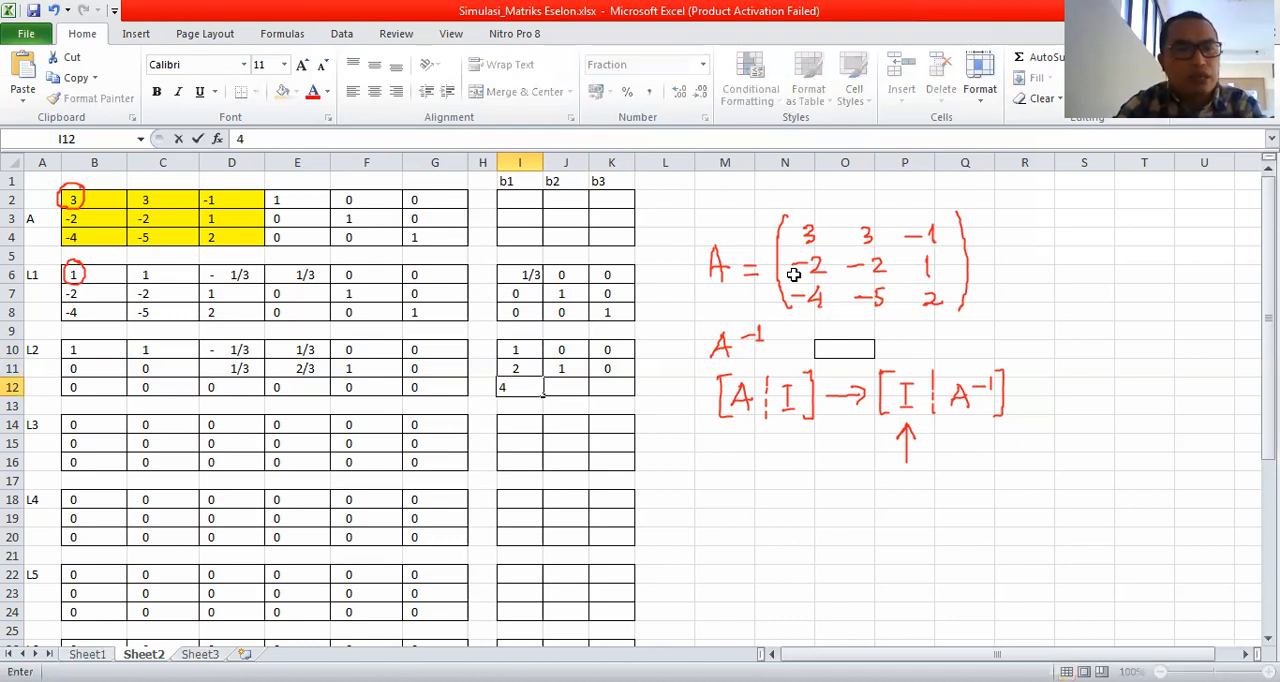
key(Tab)
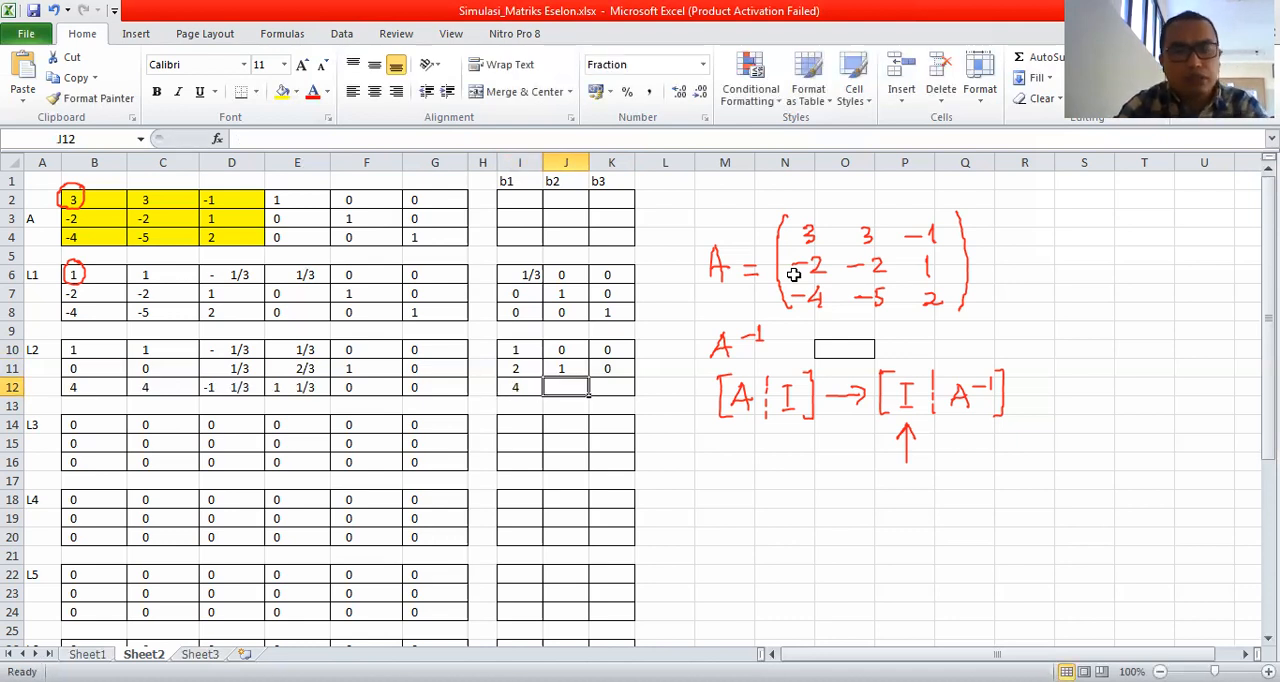
text(0)
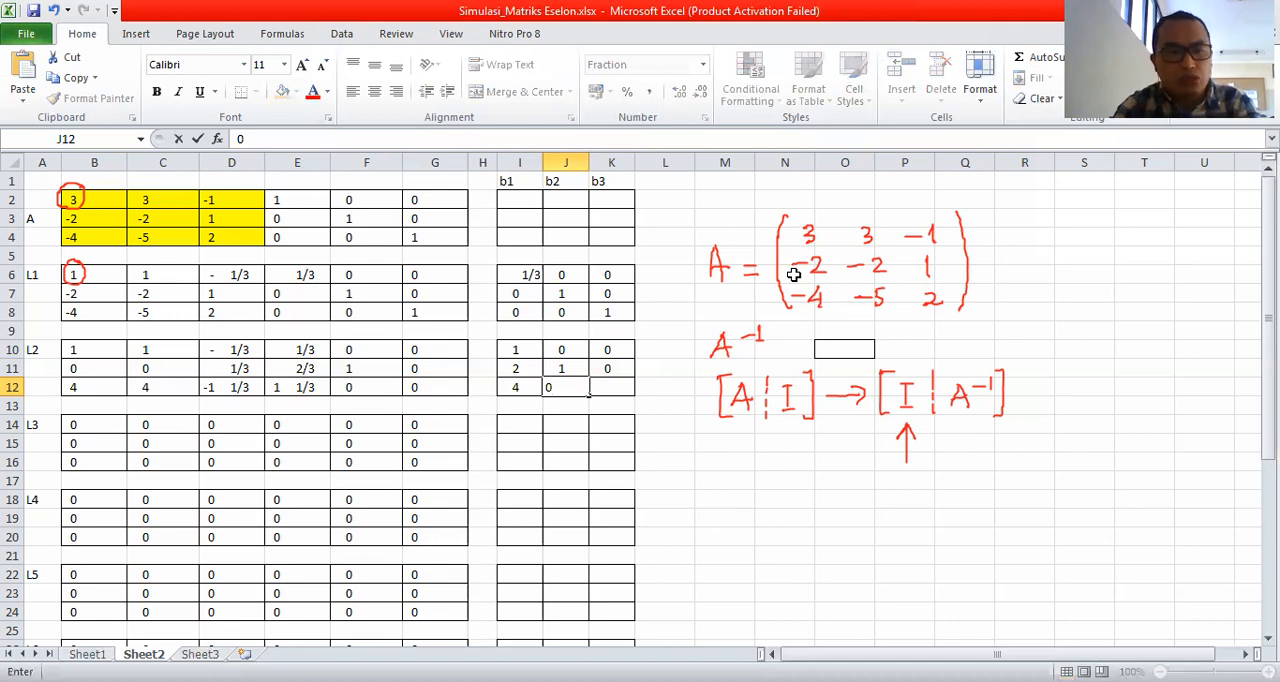
key(Tab)
text(1)
key(Return)
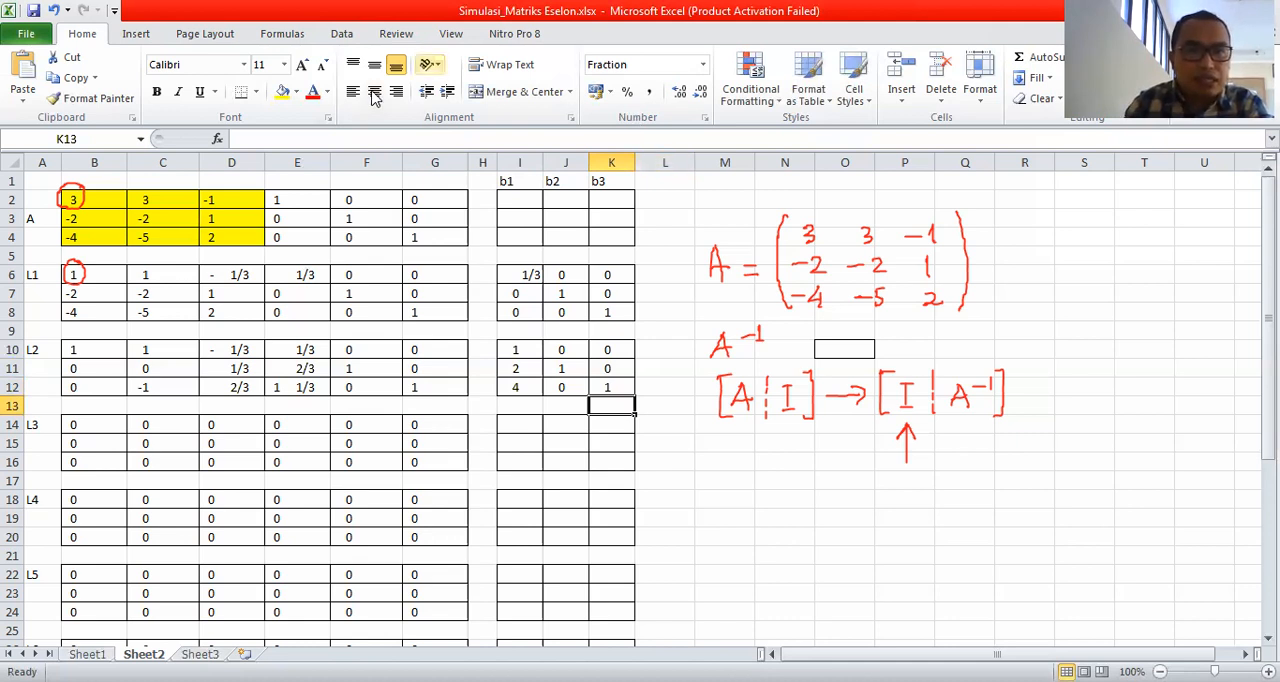
Circle the first column of L2, cells B10:B12, in ink and erase that circle.
mouse_move(90, 326)
mouse_down()
mouse_move(72, 332)
mouse_move(58, 402)
mouse_move(108, 356)
mouse_move(98, 324)
mouse_up()
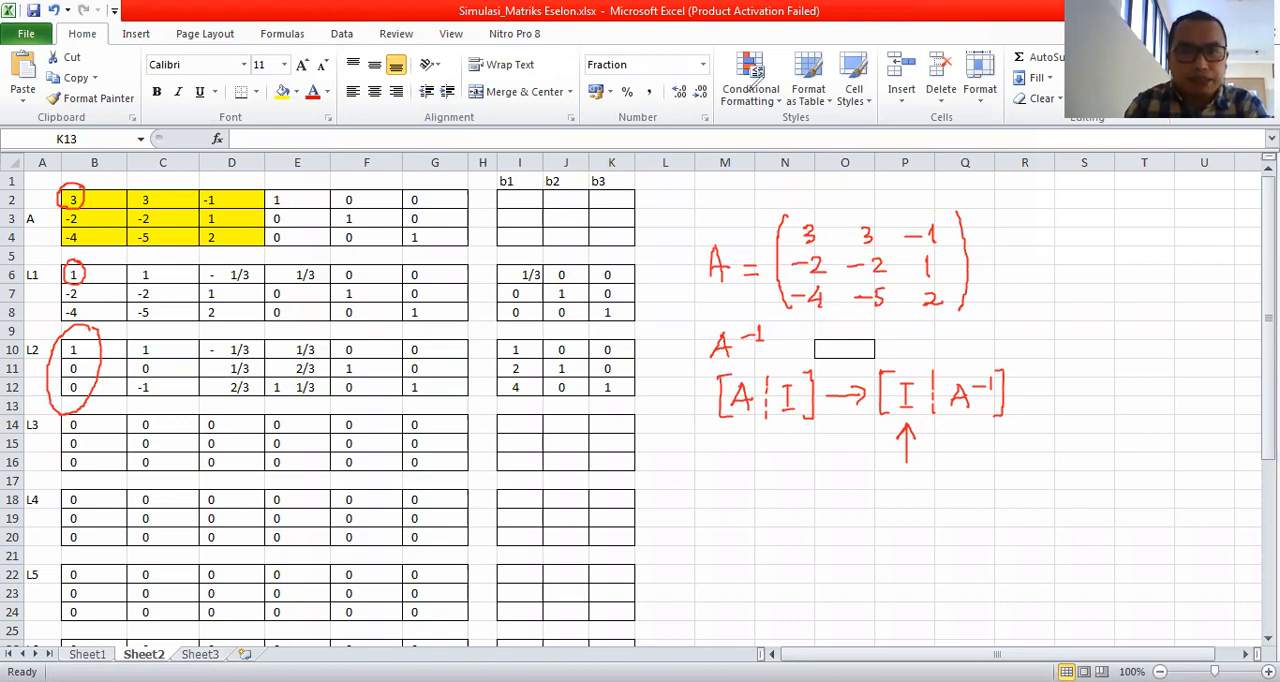
click(48, 345)
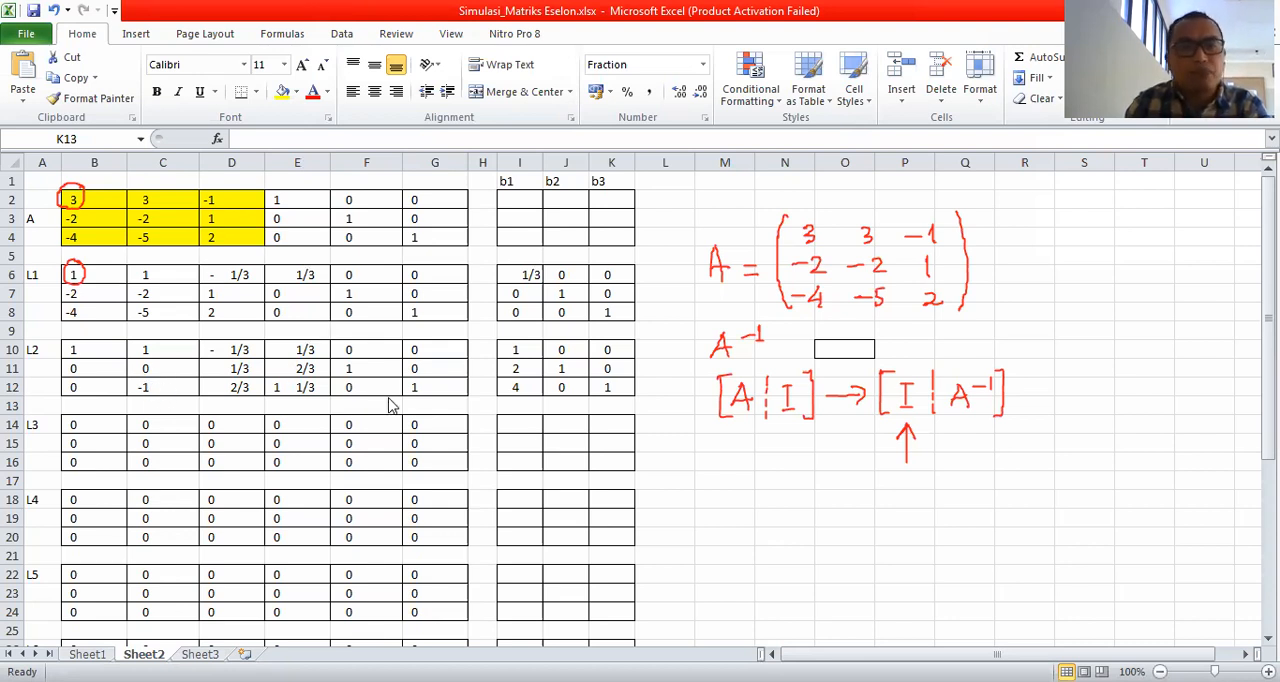
Enter the first-row multipliers 1, 0 and 0 for L3 in cells I14:K14.
click(520, 425)
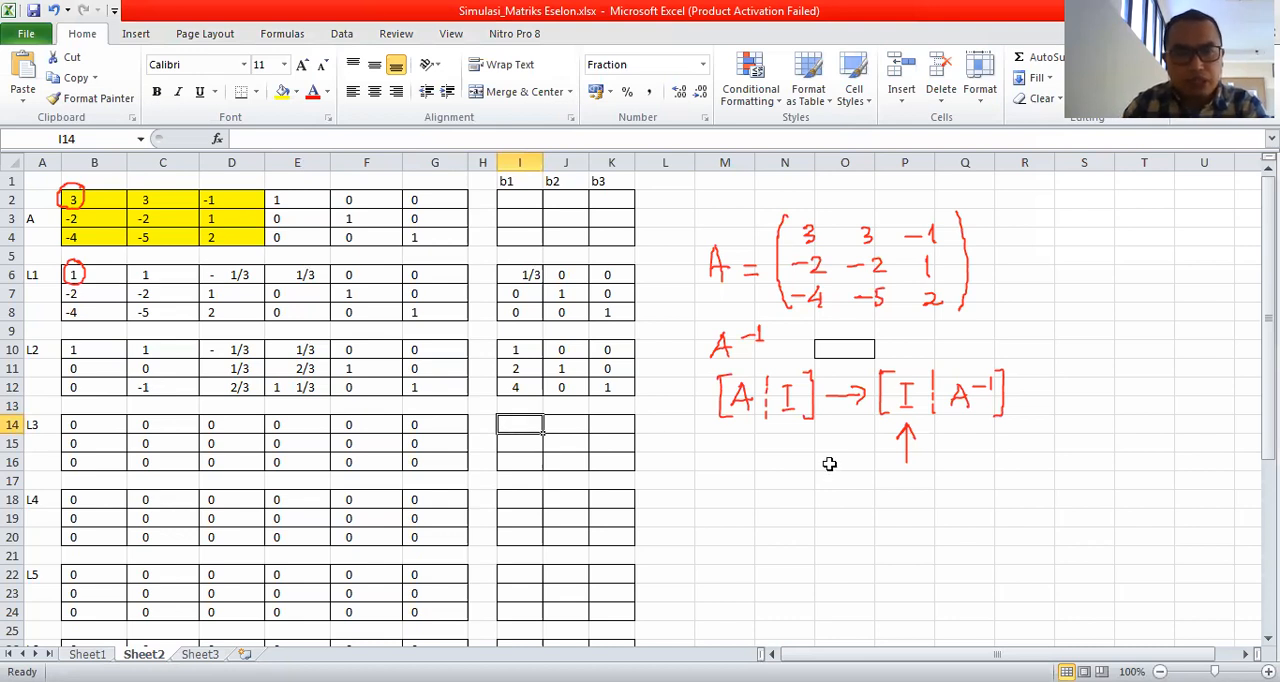
text(1)
key(Tab)
text(0)
key(Tab)
text(0)
key(Down)
key(Left)
key(Left)
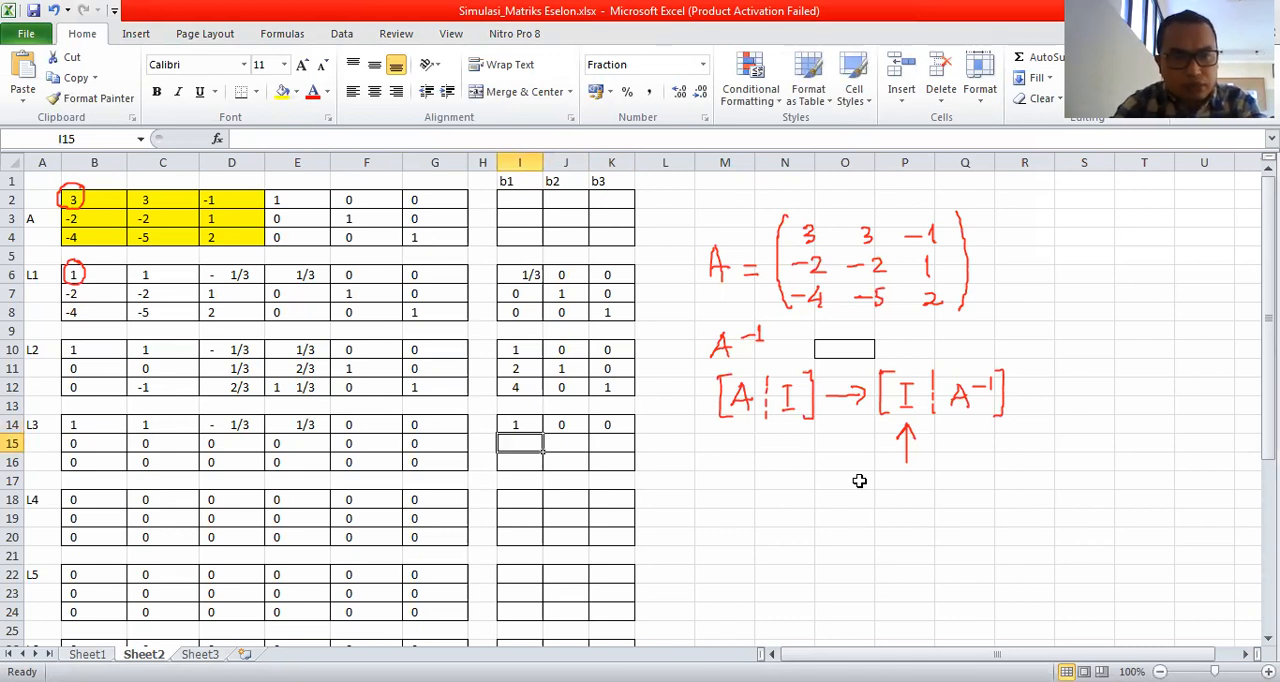
Enter the second-row multipliers 0, 1 and -1 for L3 in cells I15:K15 and circle the pivot in C15 in ink.
text(0)
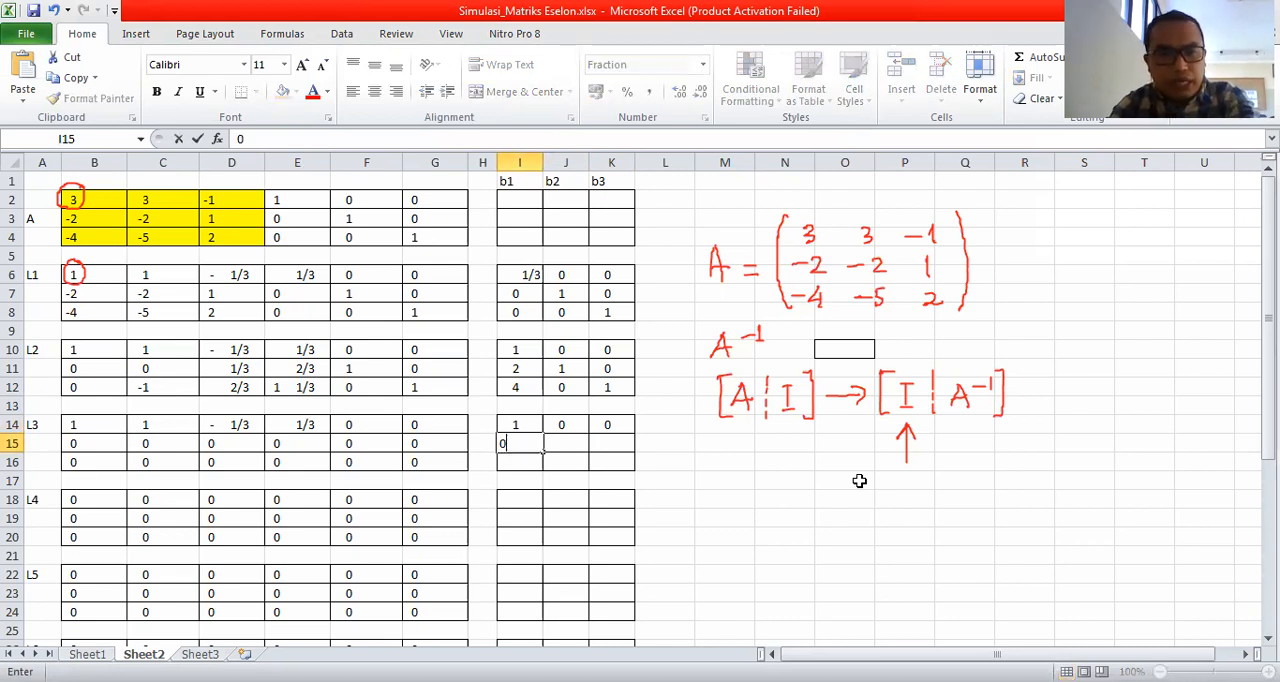
key(Tab)
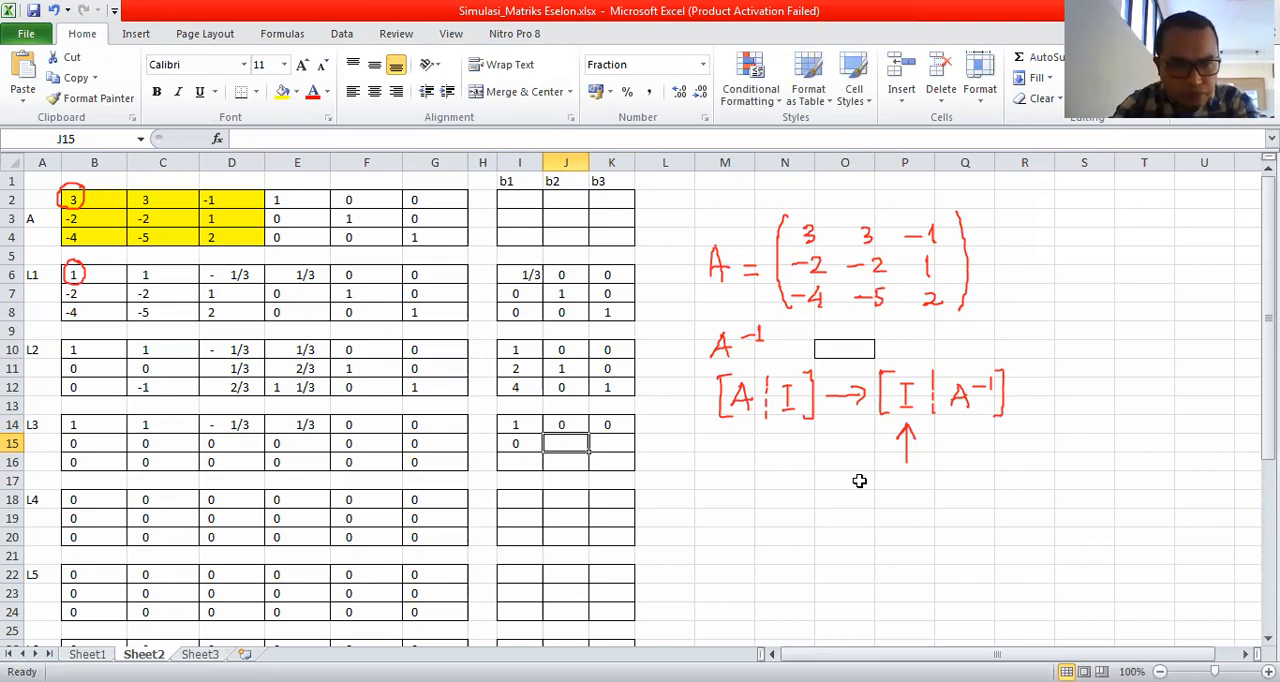
text(1)
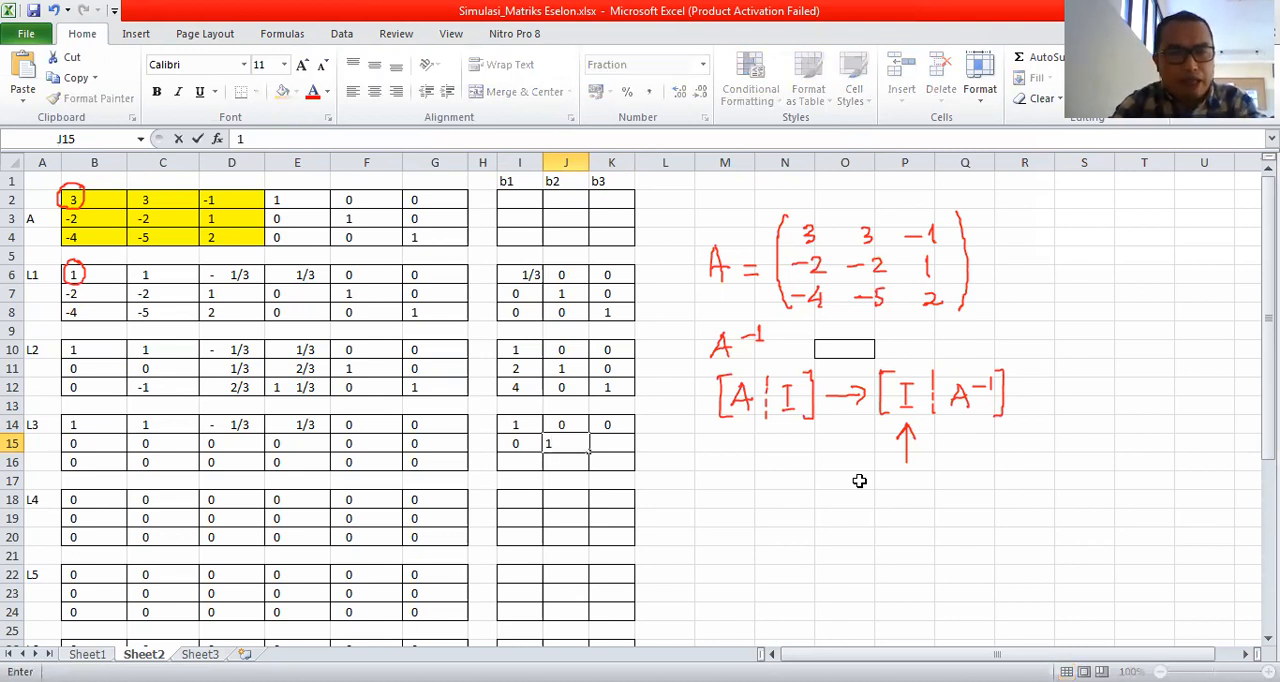
key(Tab)
text(-1)
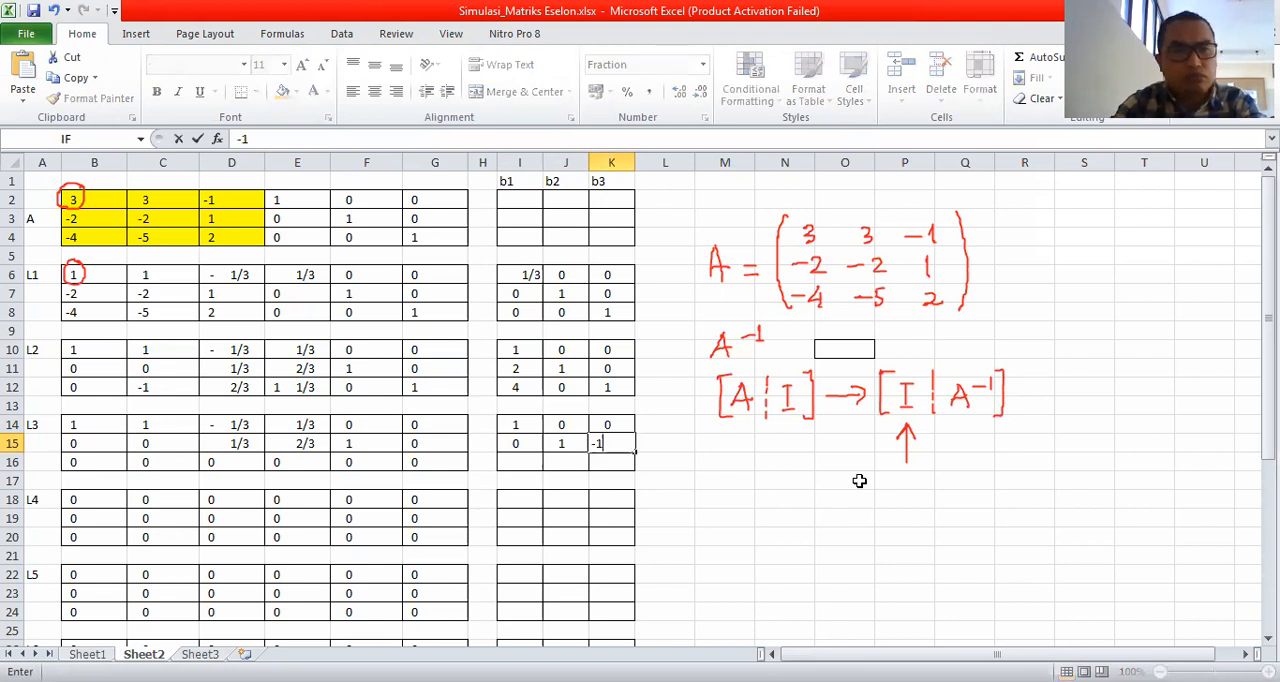
key(Return)
key(Left)
key(Left)
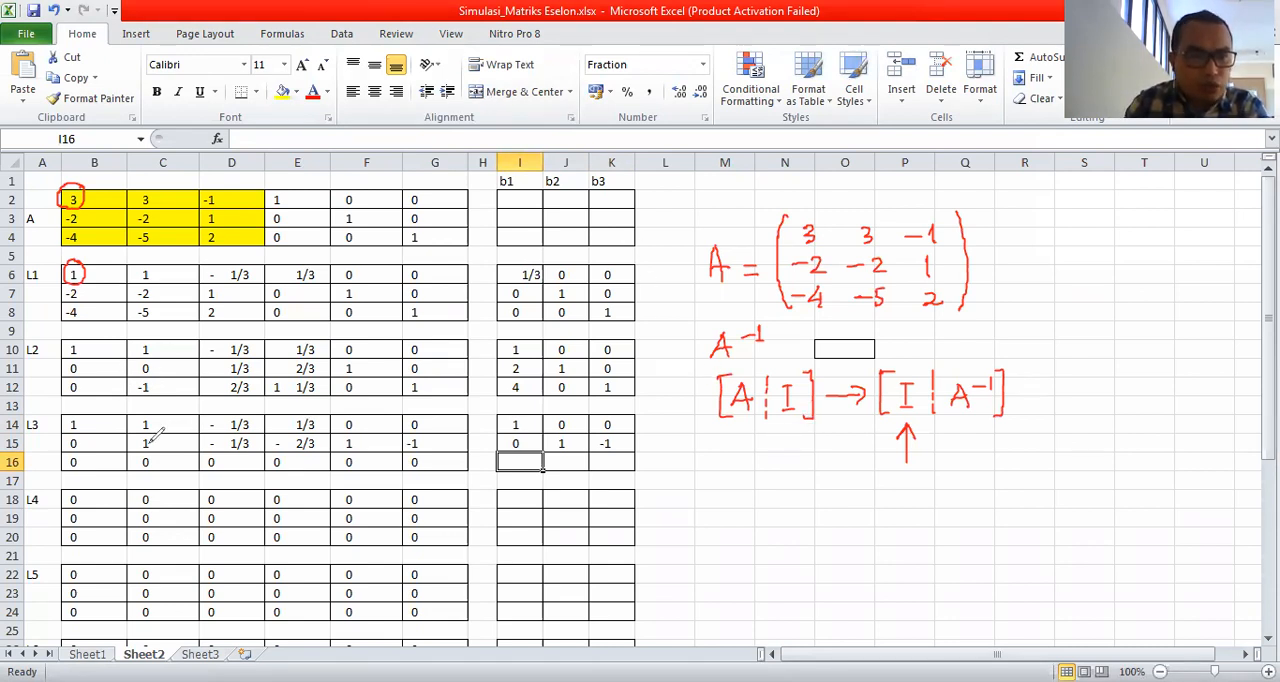
mouse_move(148, 436)
mouse_down()
mouse_move(162, 436)
mouse_move(140, 434)
mouse_up()
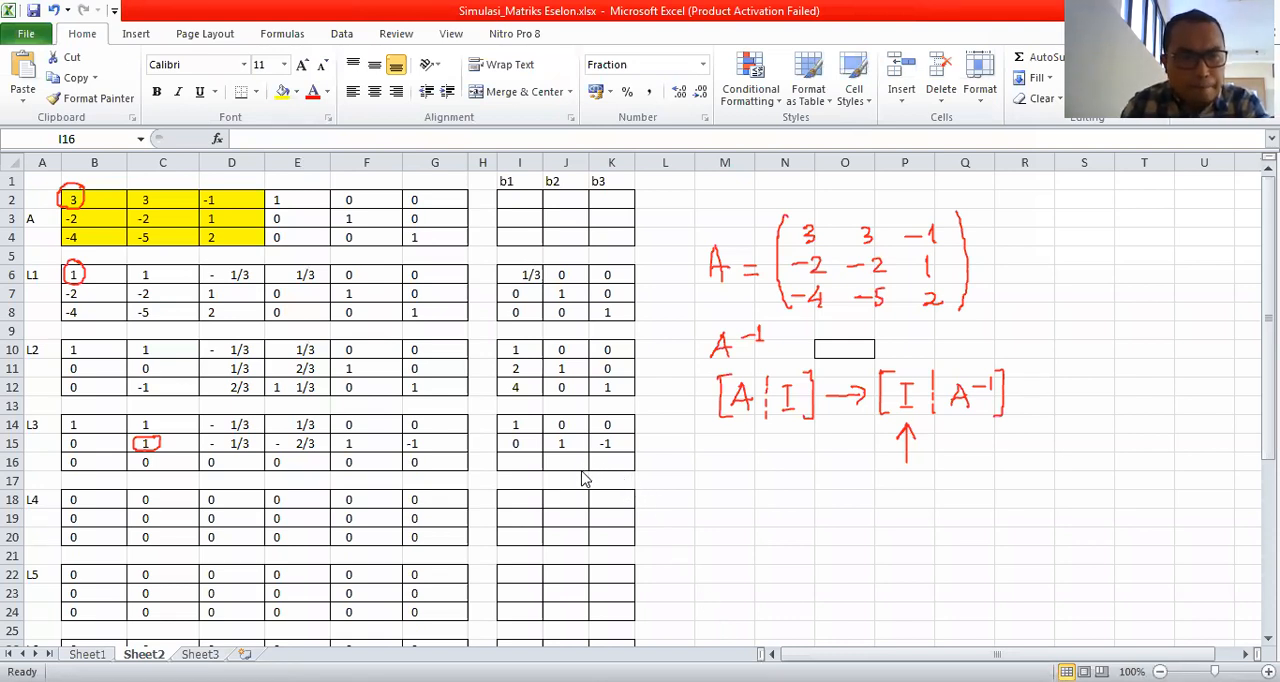
Enter the third-row multipliers 0, 0 and 1 for L3 in cells I16:K16.
click(530, 461)
text(0)
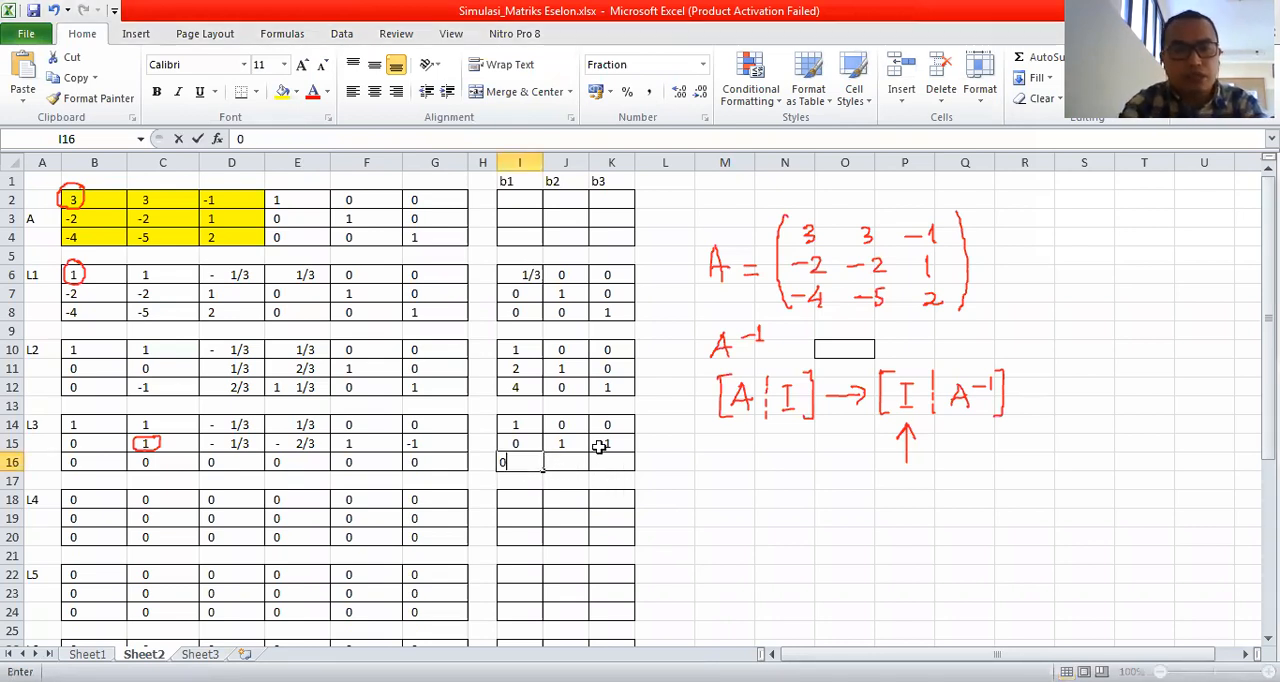
key(Tab)
text(0)
key(Tab)
text(1)
key(Return)
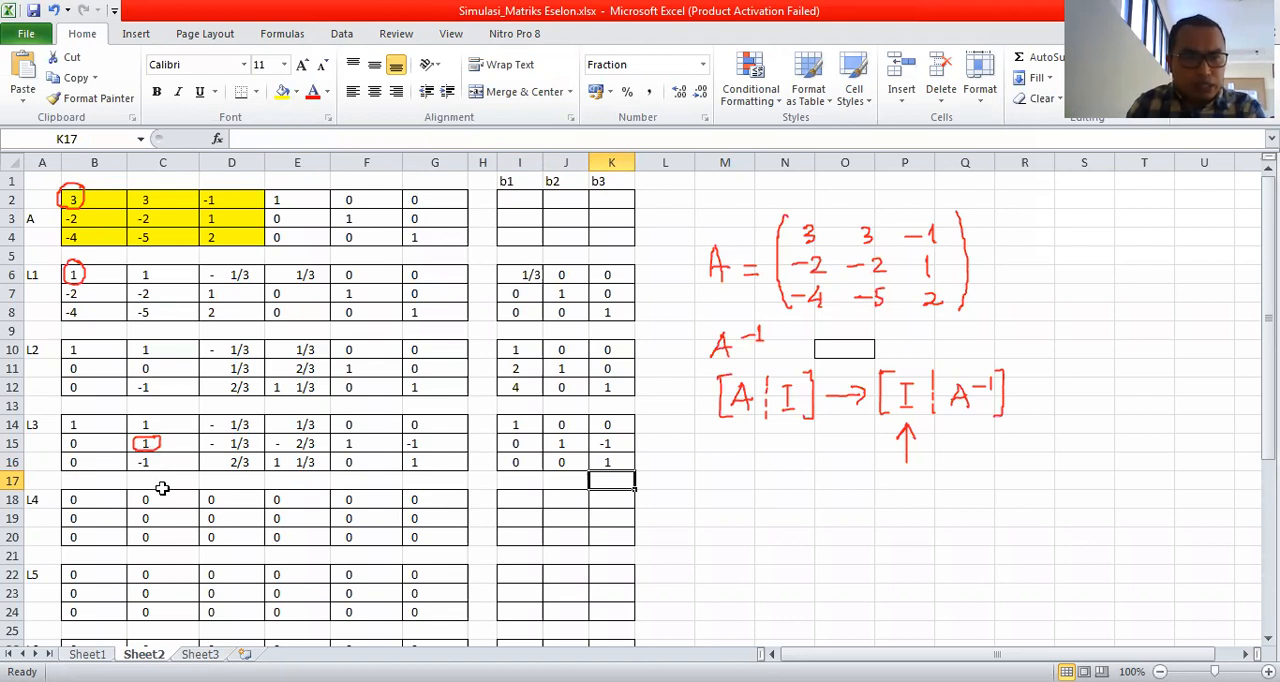
Enter the first-row multipliers 1, -1 and 0 for L4 in cells I18:K18, eliminating the entry above the circled pivot.
click(165, 425)
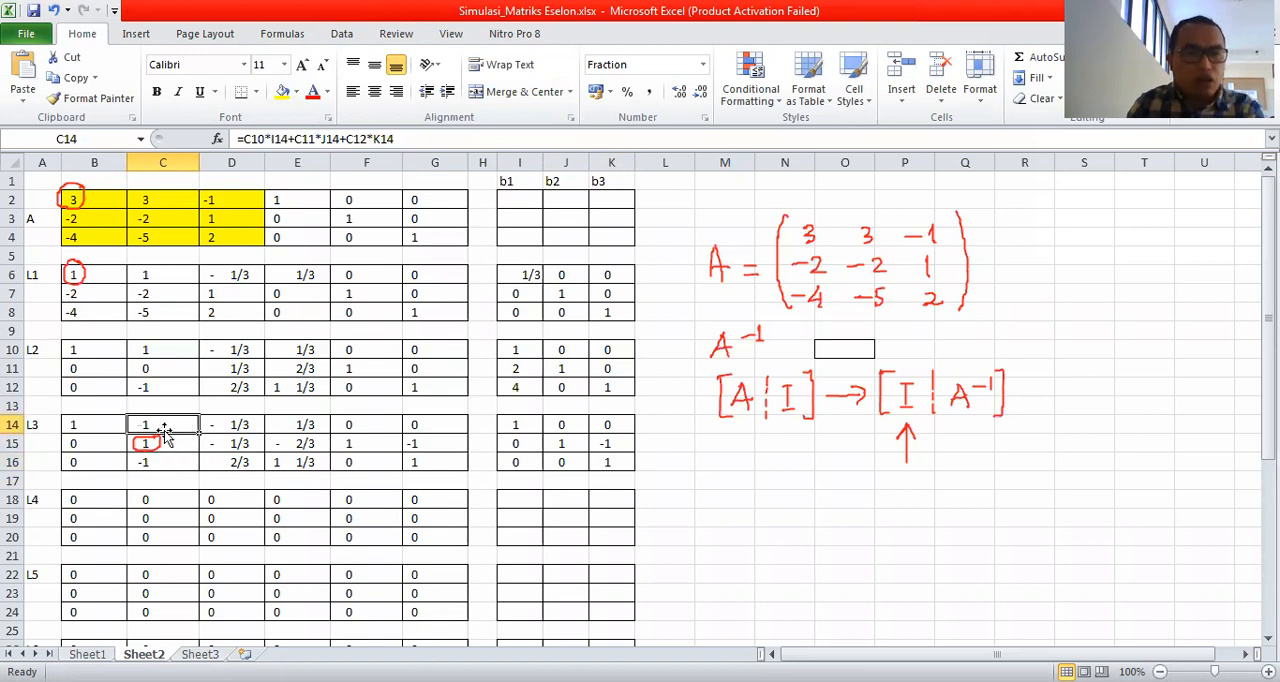
click(161, 460)
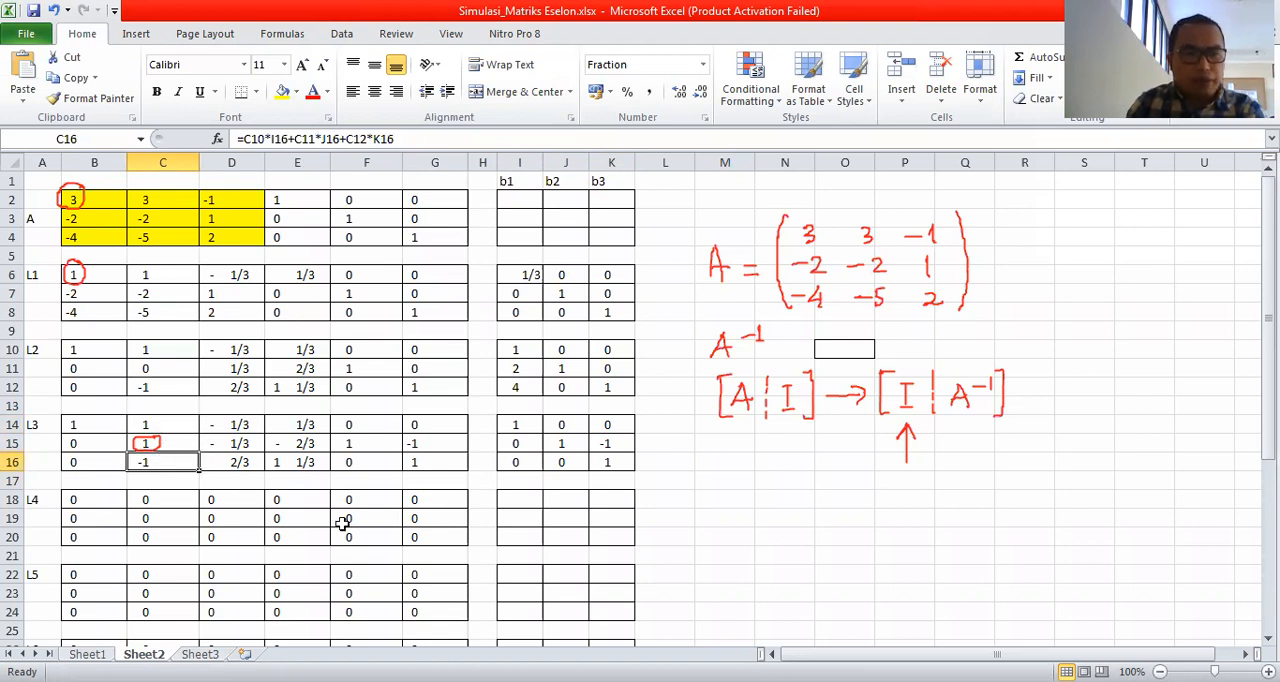
click(515, 498)
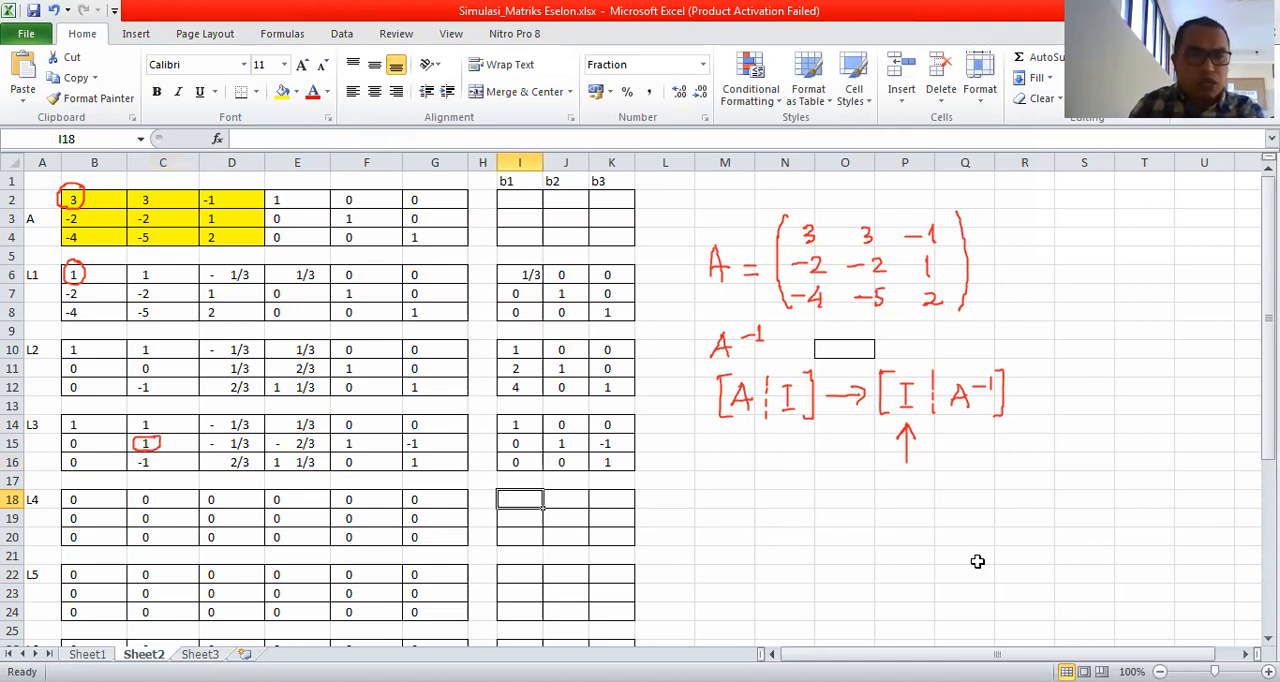
text(1)
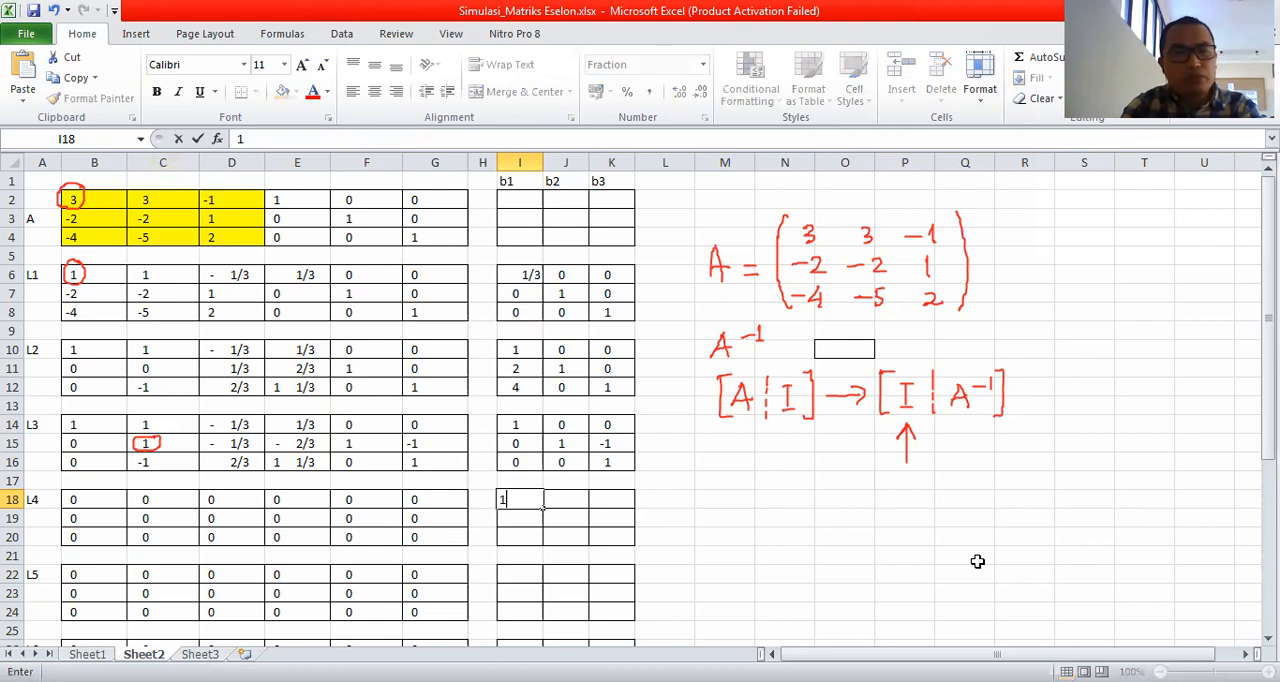
key(Tab)
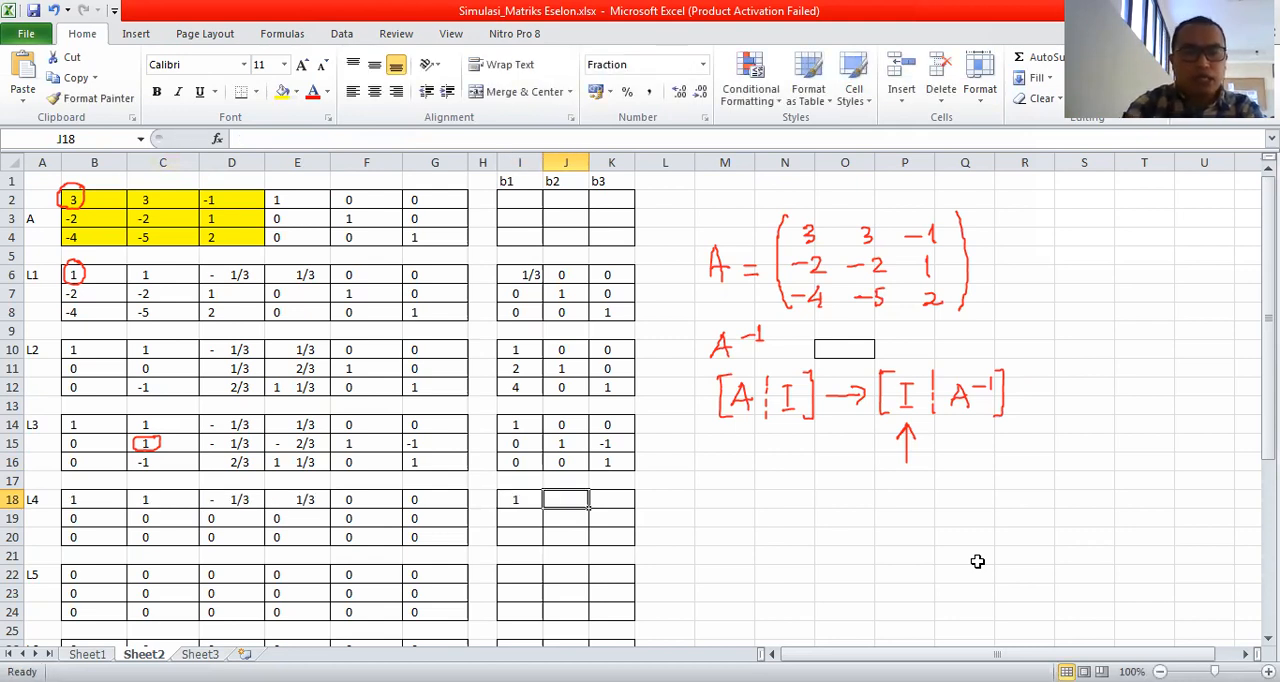
text(-1)
key(Tab)
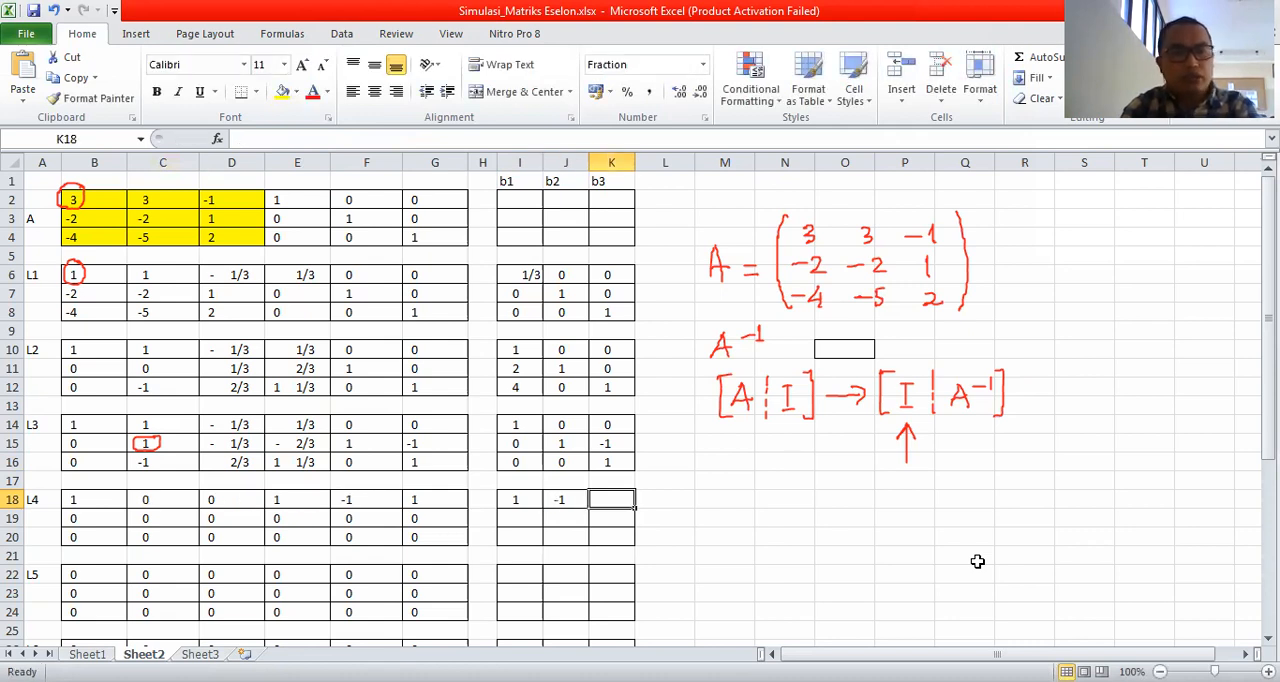
text(0)
key(Return)
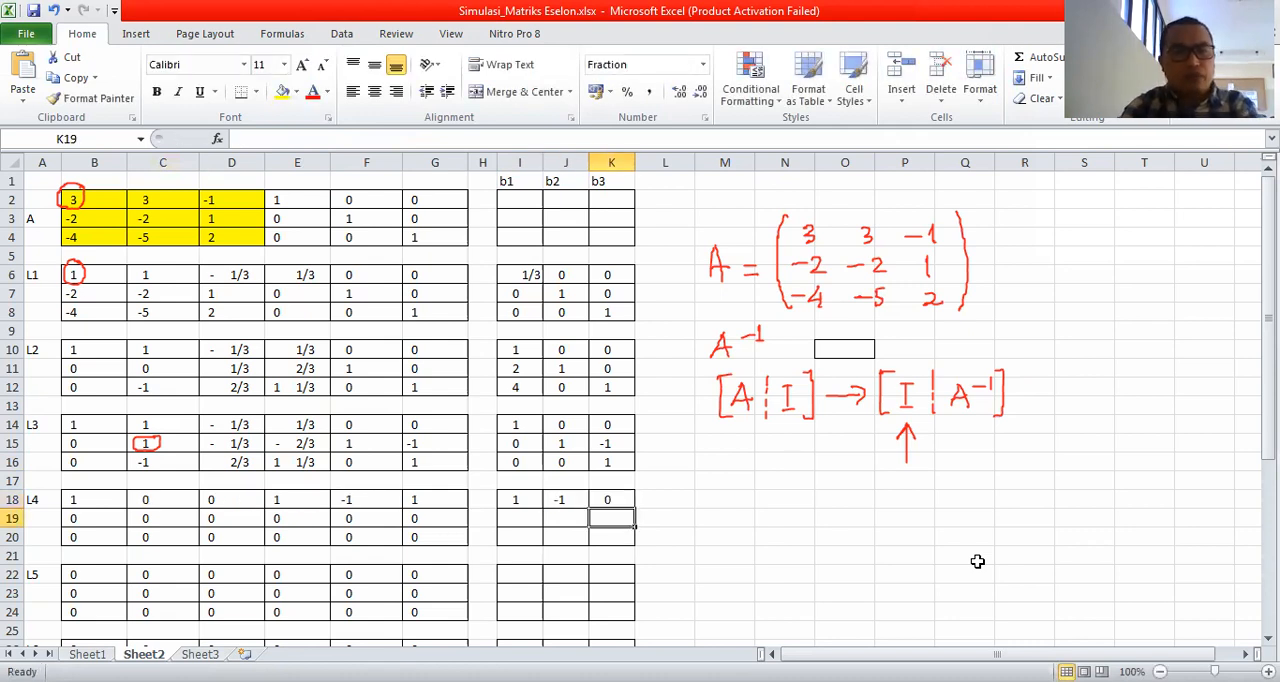
click(150, 501)
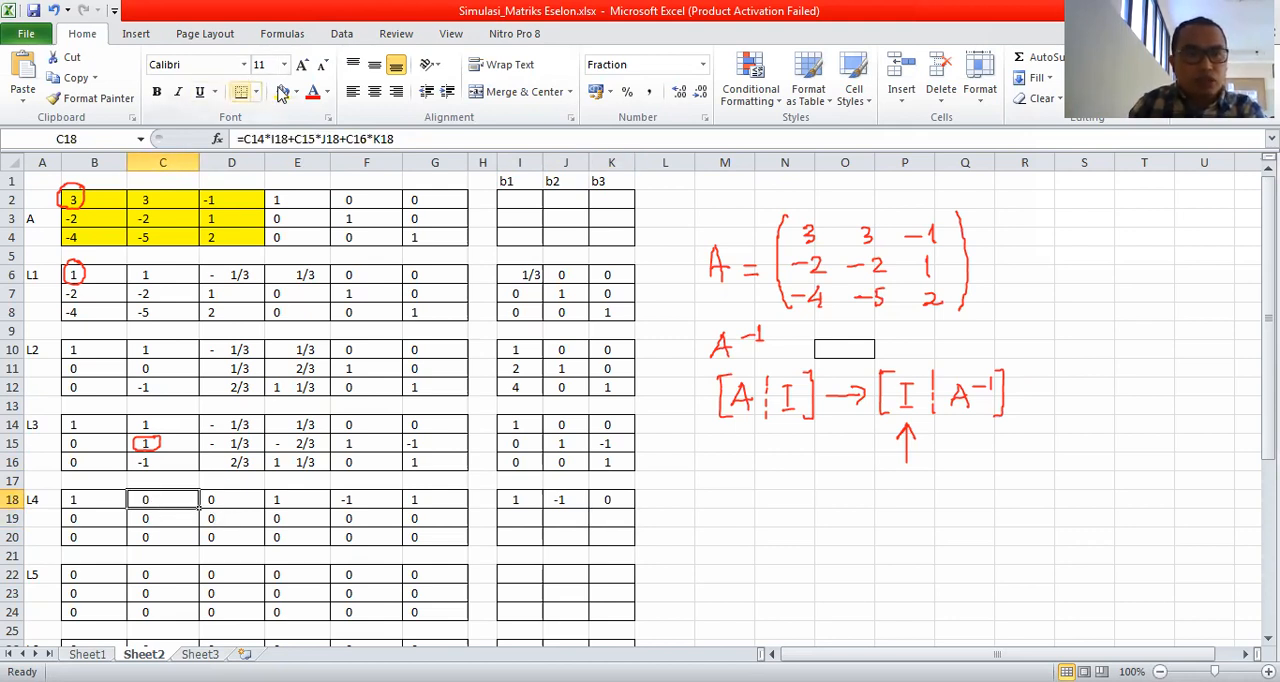
click(283, 92)
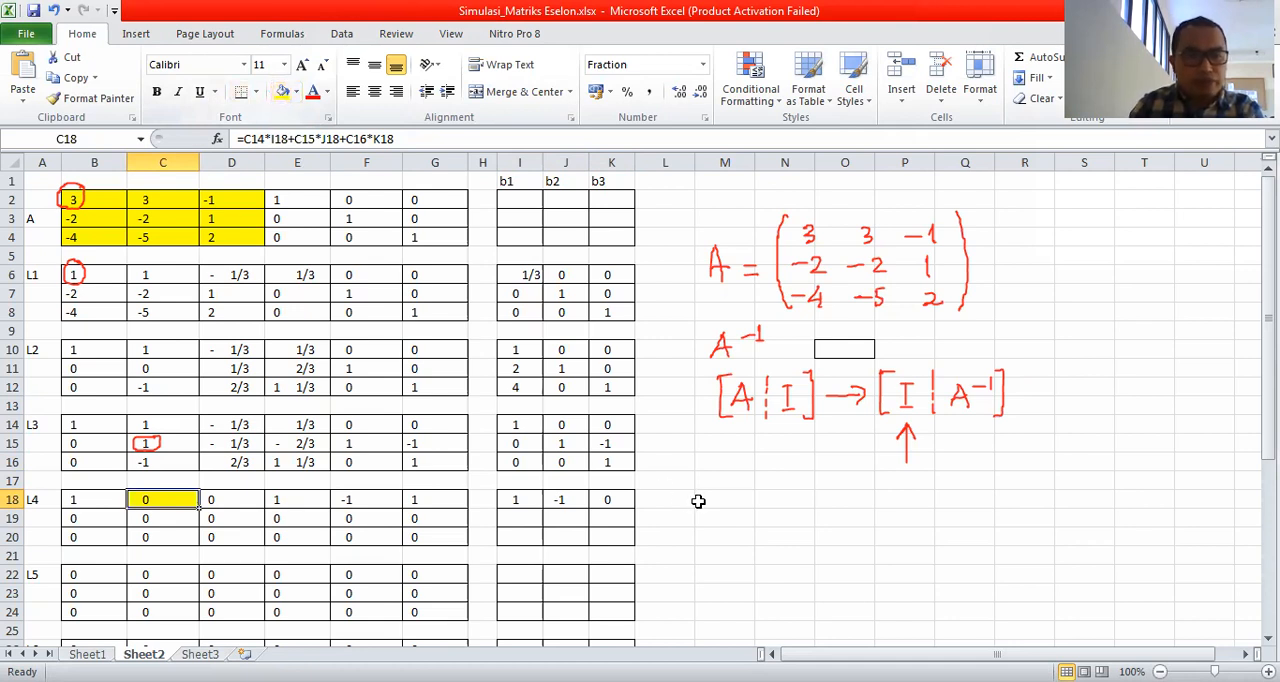
click(731, 512)
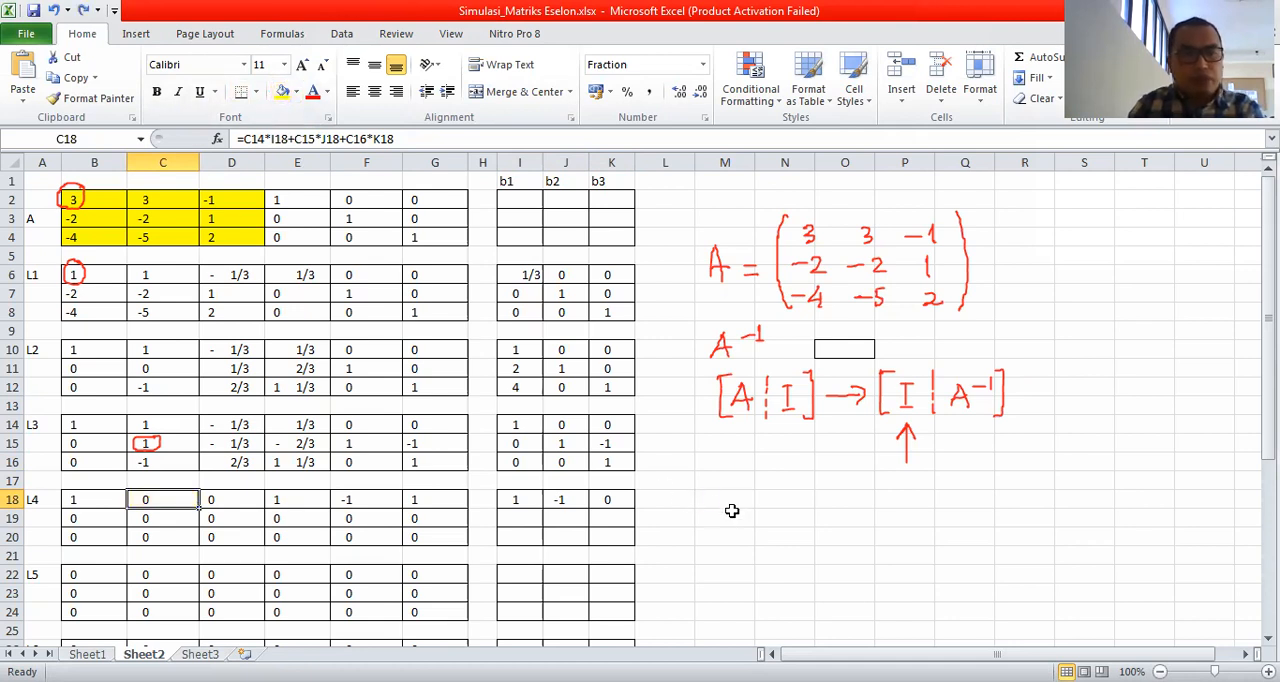
Enter the second-row multipliers 0, 1 and 0 for L4 in cells I19:K19.
click(519, 519)
text(0)
key(Tab)
text(1)
key(Tab)
text(0)
key(Return)
key(Left)
key(Left)
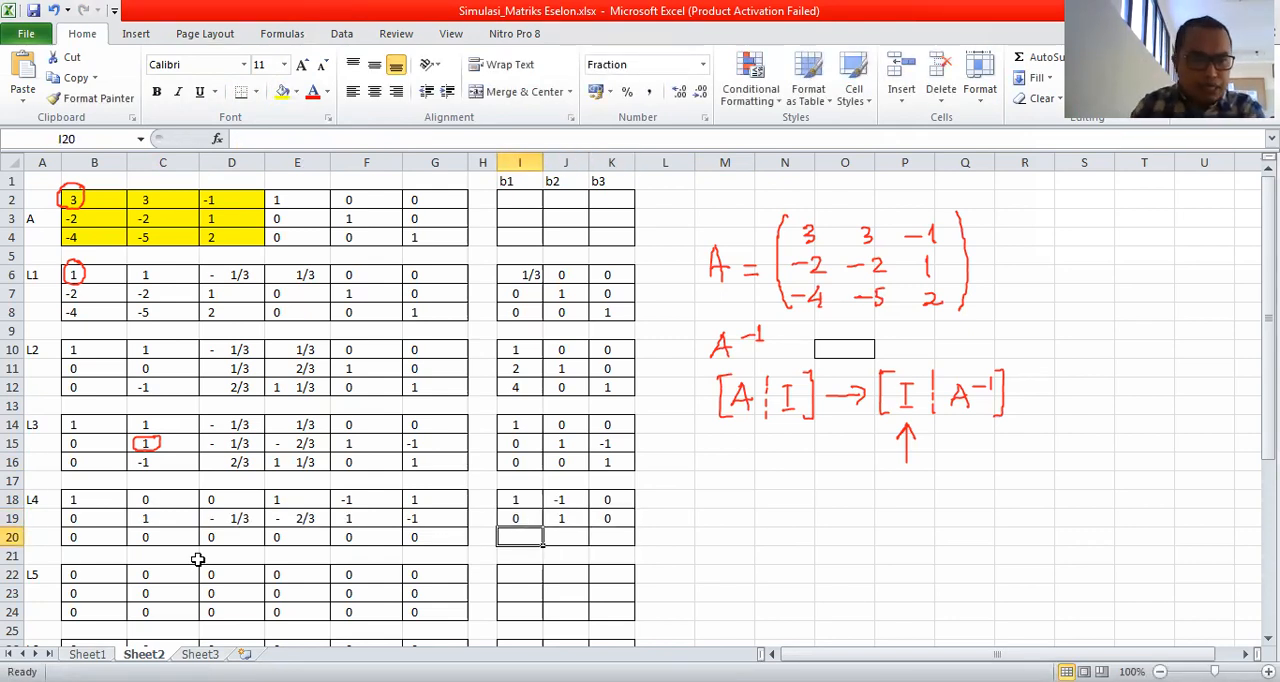
Enter the third-row multipliers 0, 1 and 1 for L4 in cells I20:K20 and check column C in C18:C20.
click(151, 463)
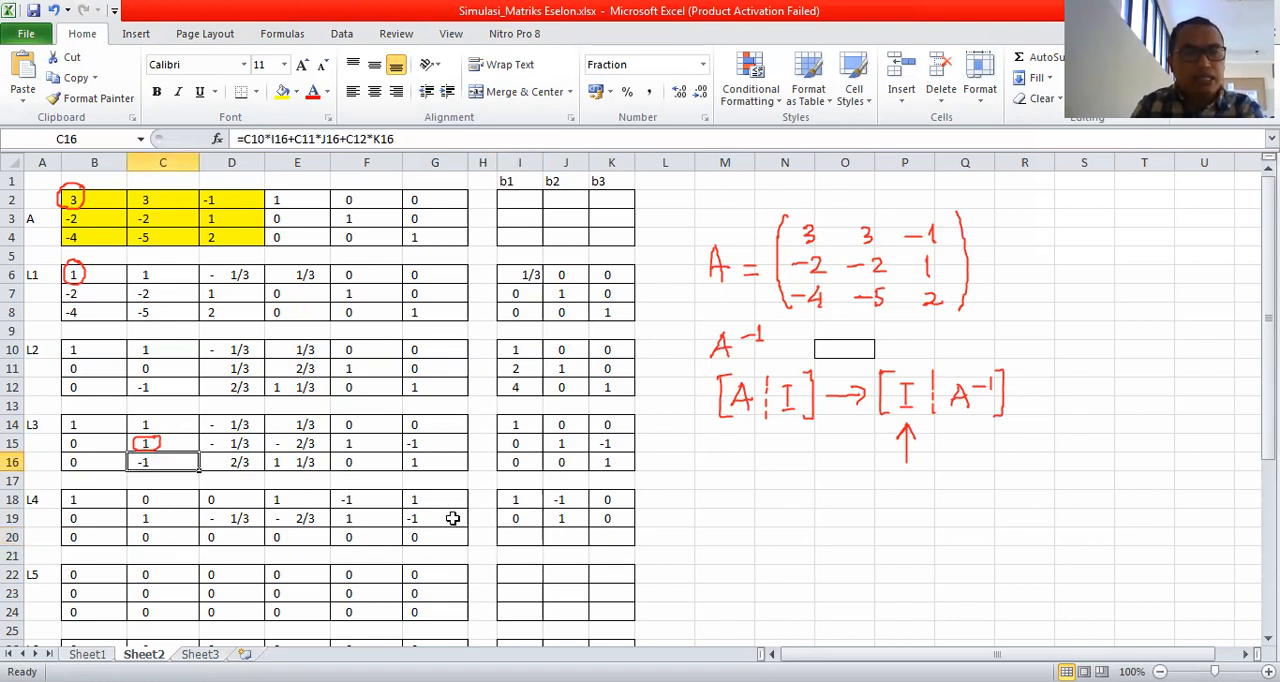
click(530, 540)
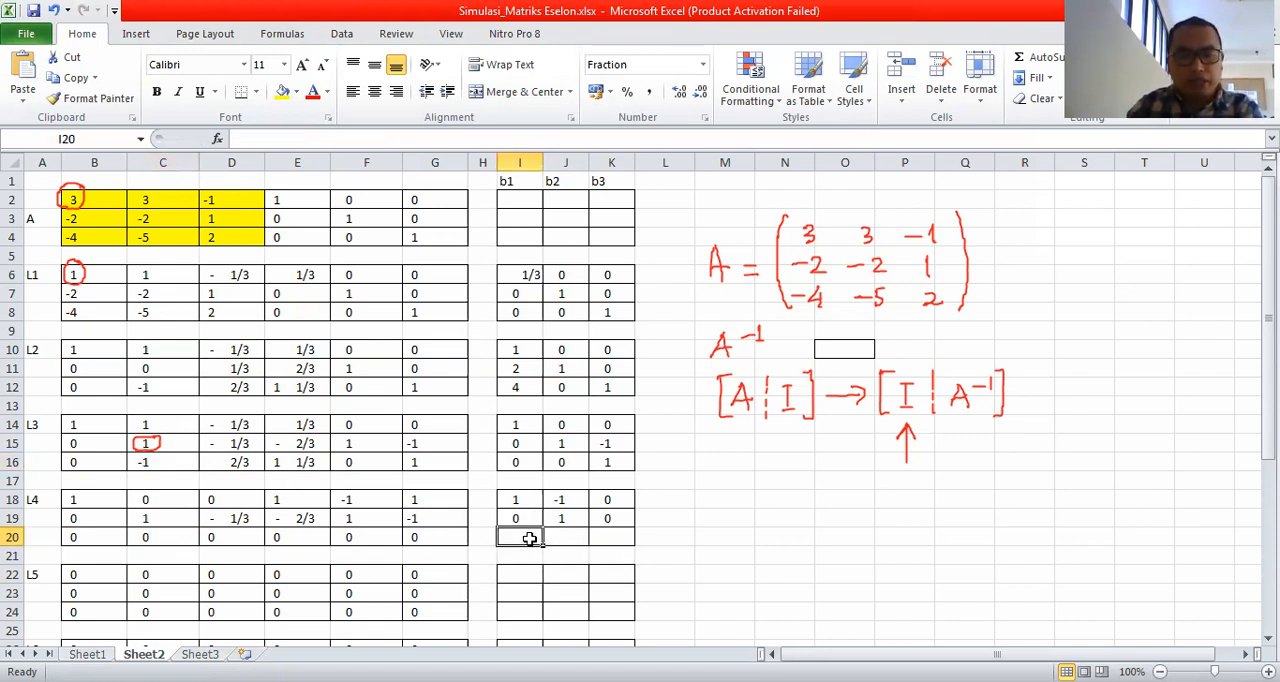
text(0)
key(Tab)
text(0)
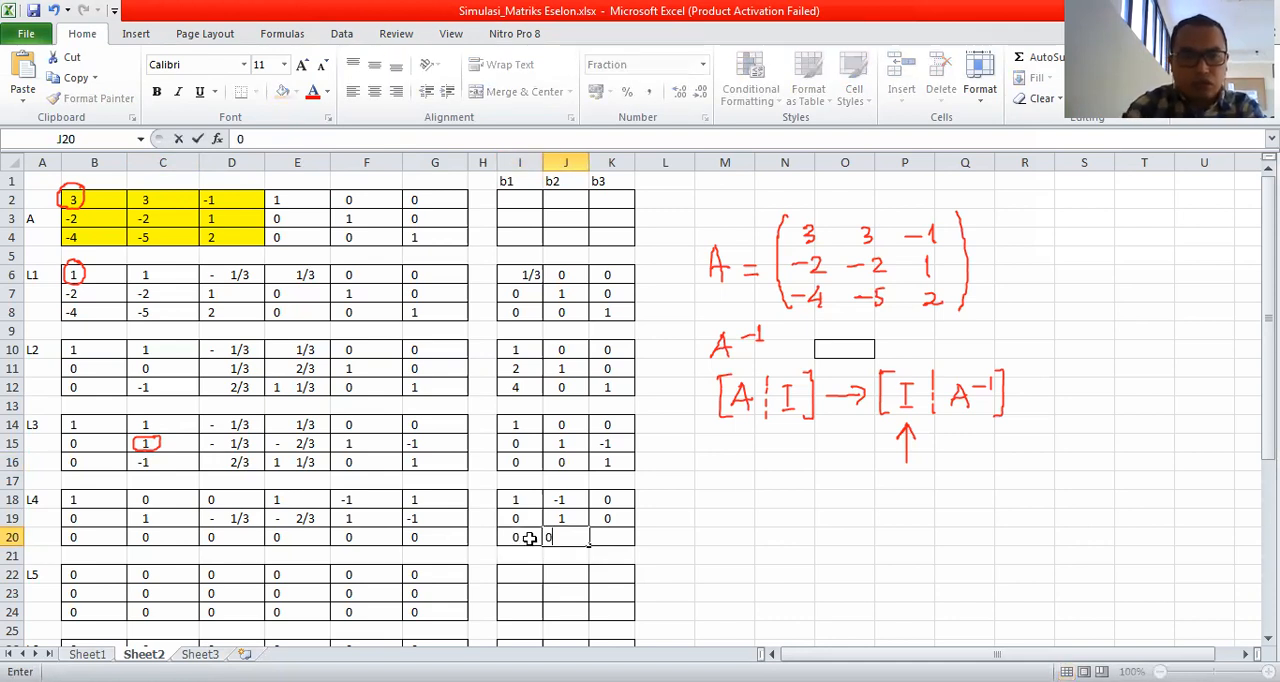
key(ctrl+Return)
text(1)
key(Tab)
text(1)
key(Tab)
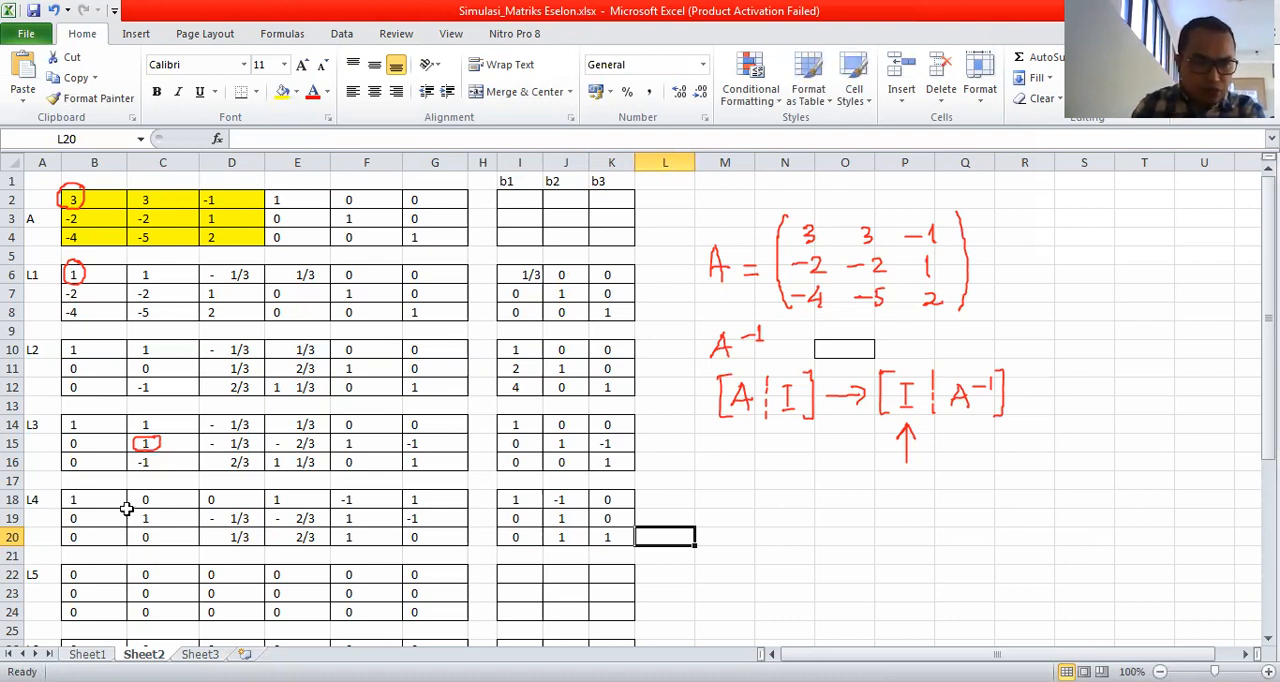
drag(157, 492, 140, 530)
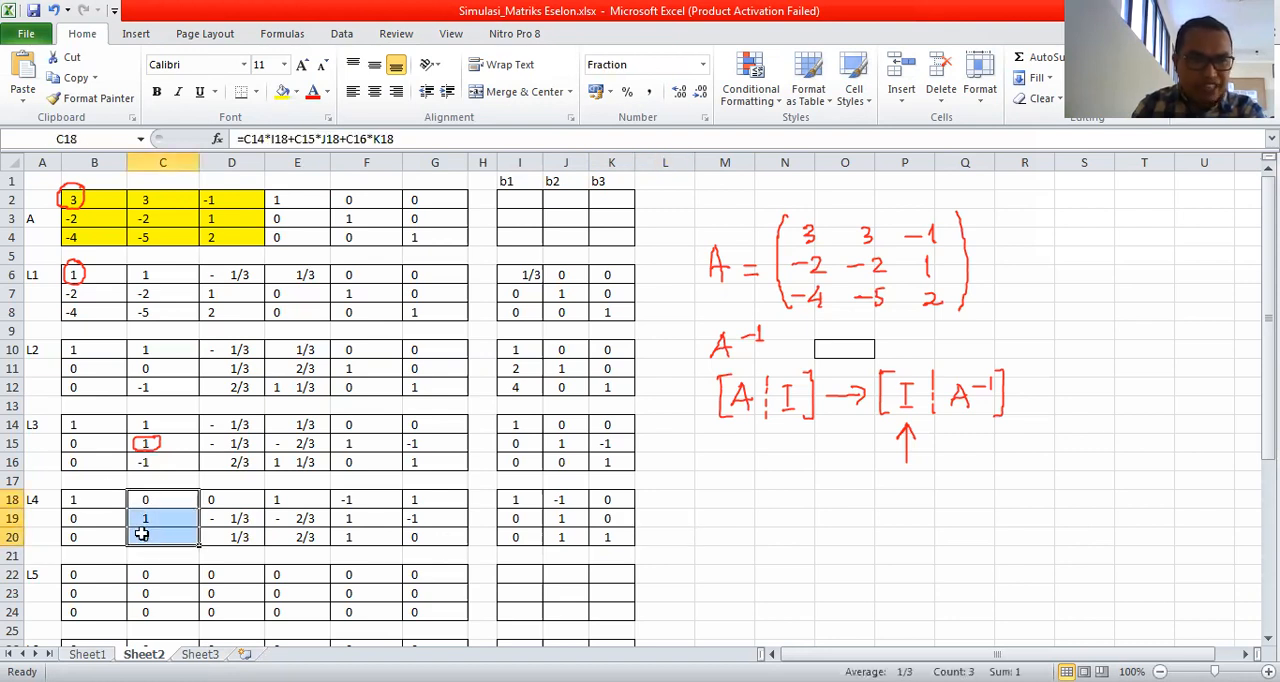
click(698, 537)
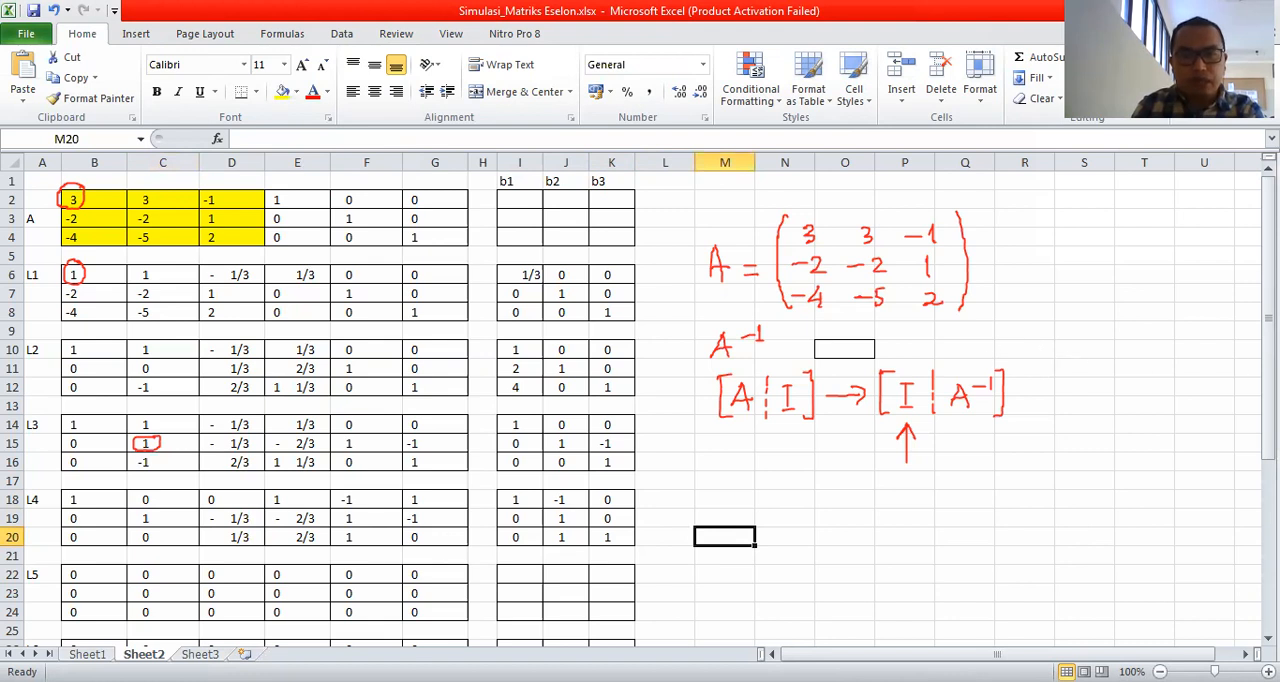
Enter the first-row multipliers 1, 0 and 0 for L5 in cells I22:K22.
drag(1268, 340, 1268, 358)
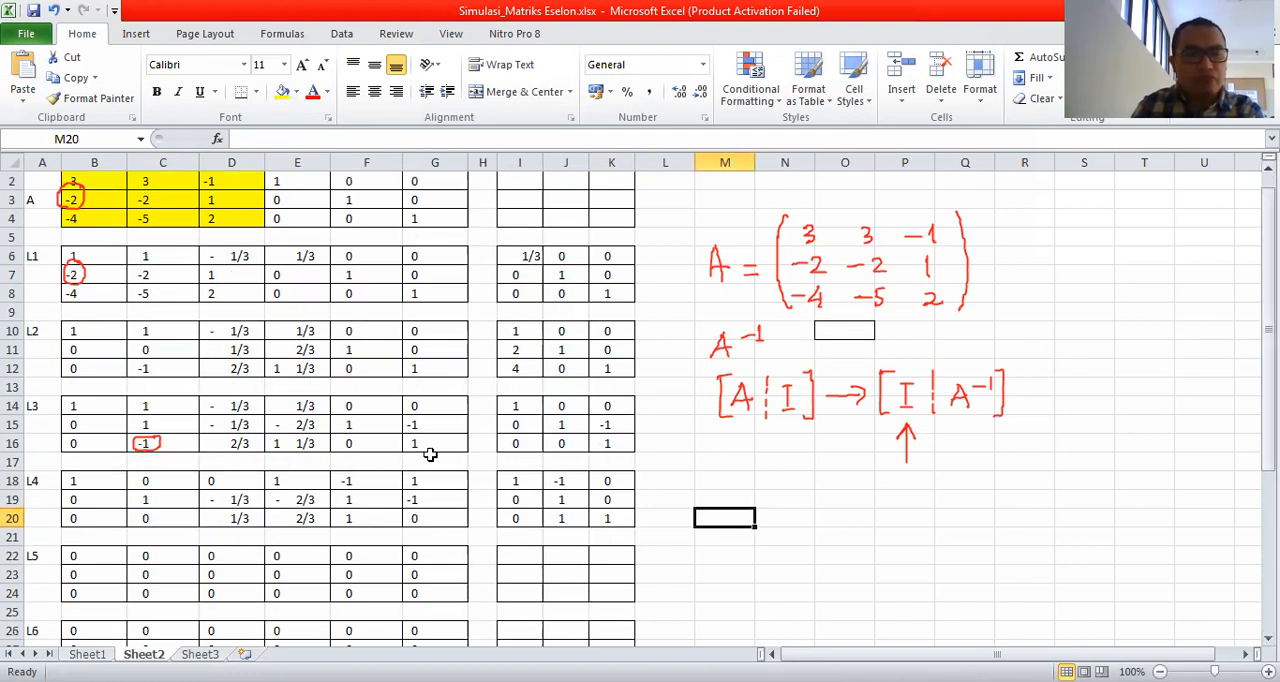
click(240, 518)
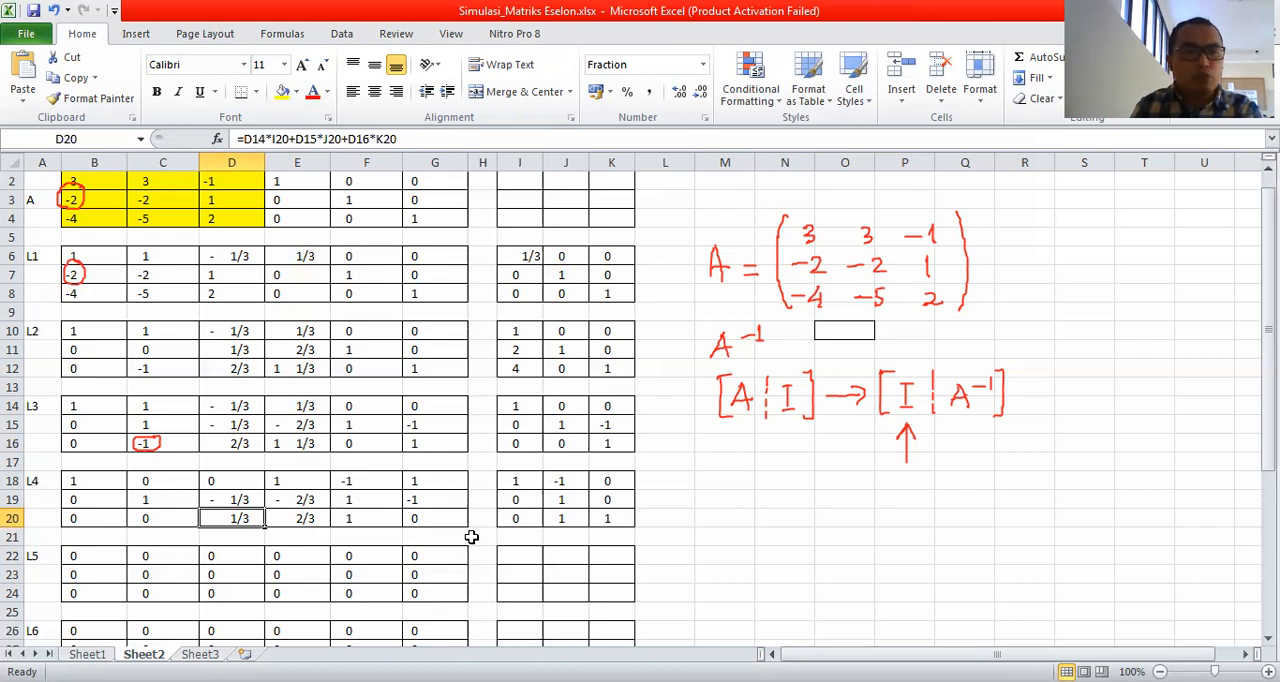
drag(1268, 426, 1268, 436)
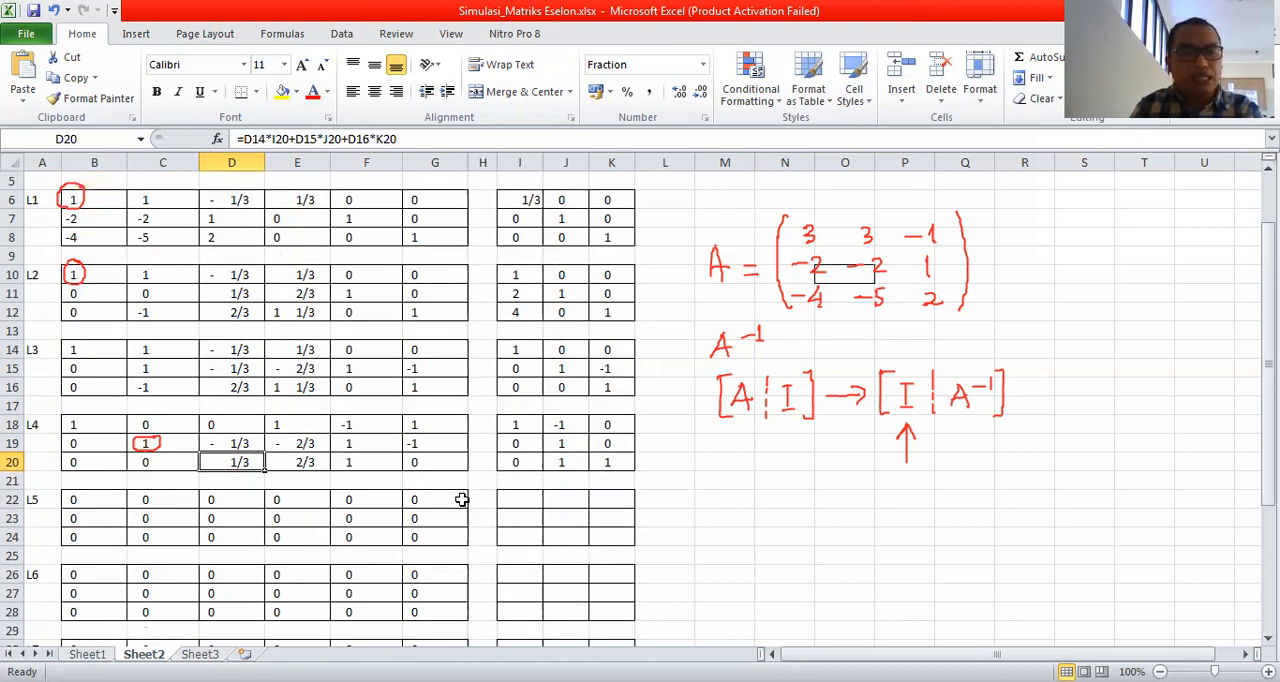
click(520, 497)
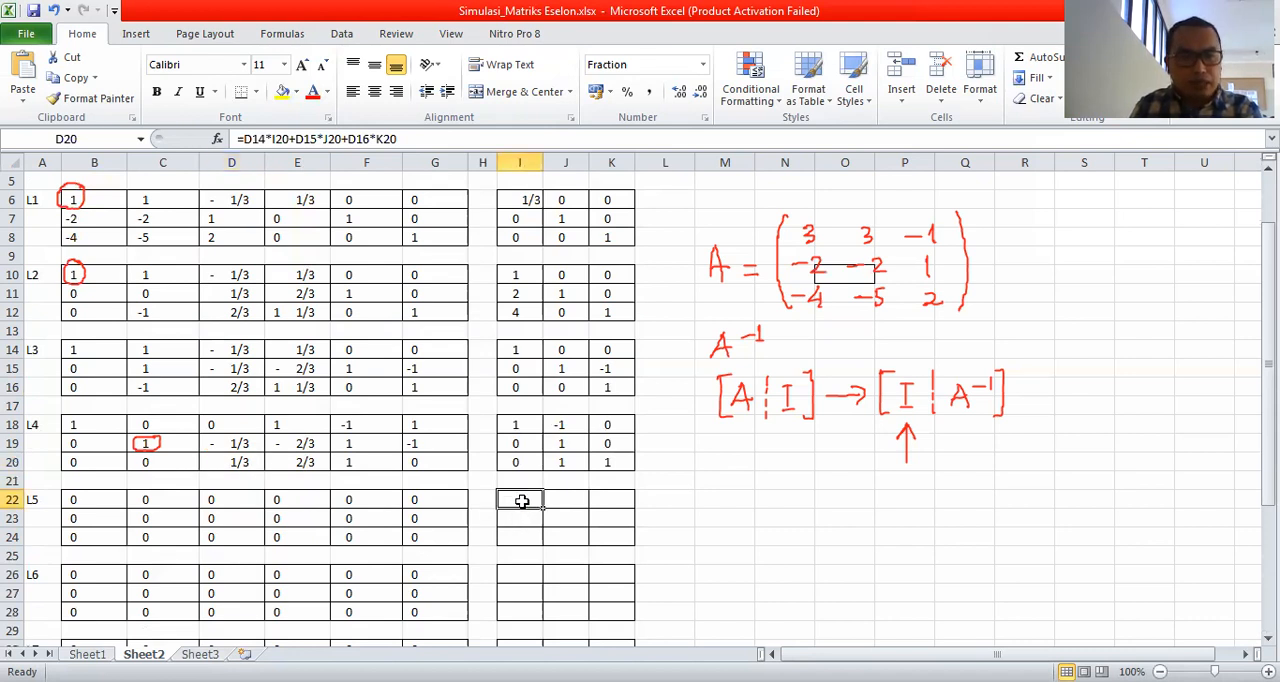
text(0)
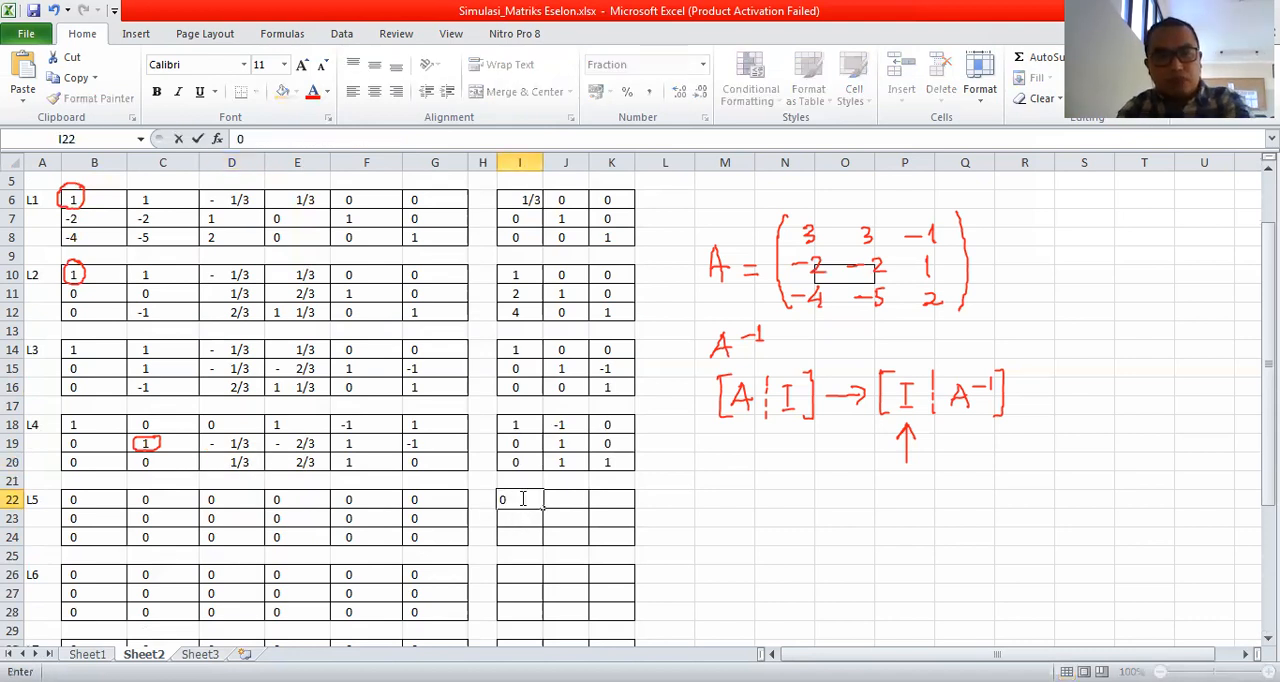
key(Tab)
text(0)
key(Tab)
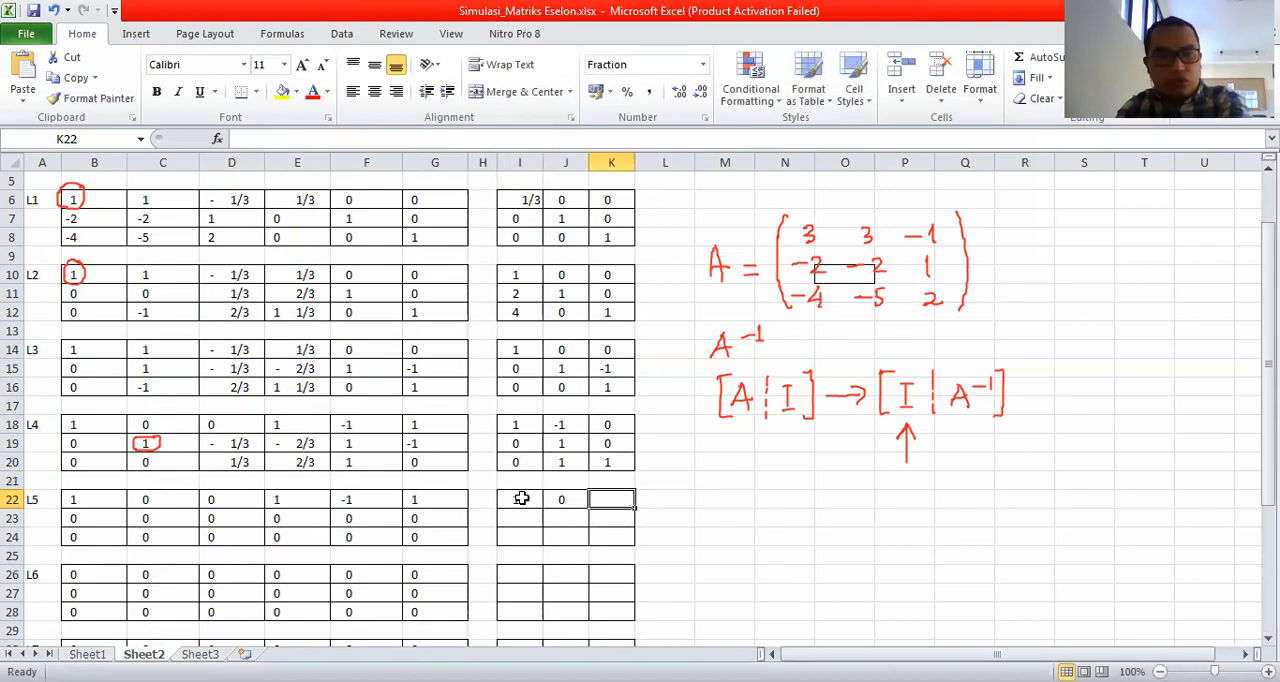
text(0)
key(Return)
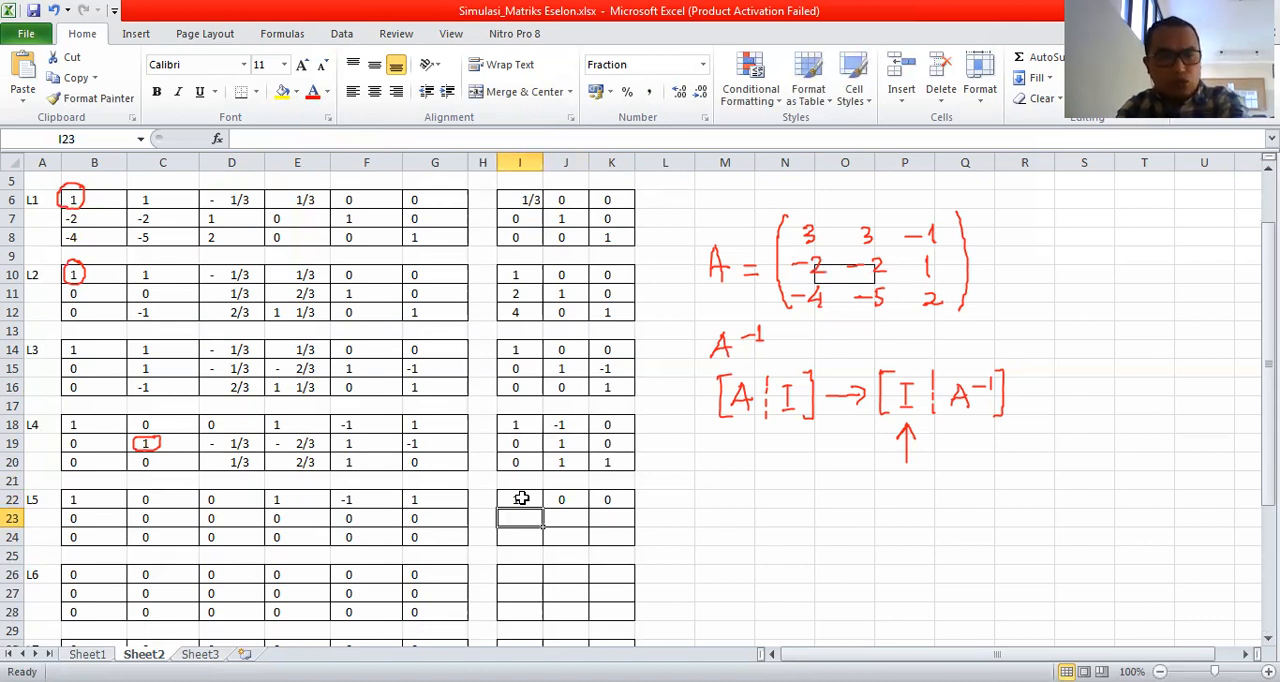
Enter the second-row multipliers 0, 1 and 0 for L5 in cells I23:K23.
text(0)
key(Tab)
text(1)
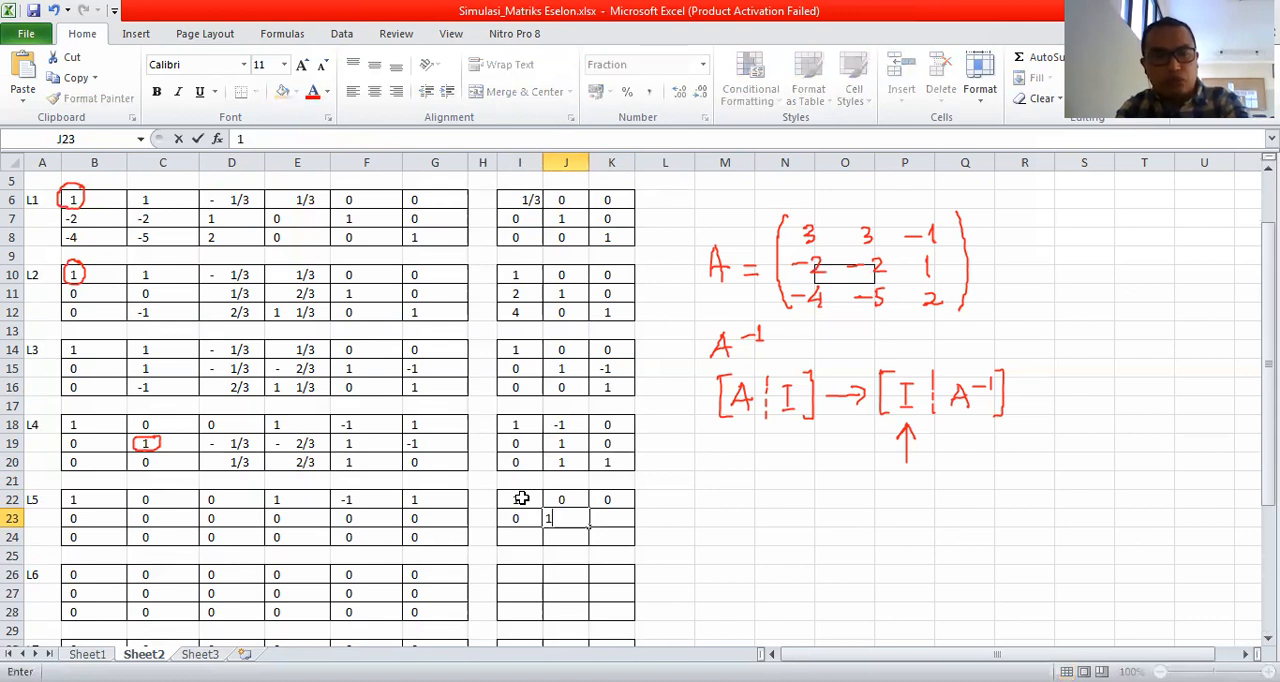
key(Tab)
text(0)
key(Return)
Enter the third-row multipliers 0, 0 and 3 for L5 in cells I24:K24, scaling the third-row pivot to 1.
key(Left)
key(Left)
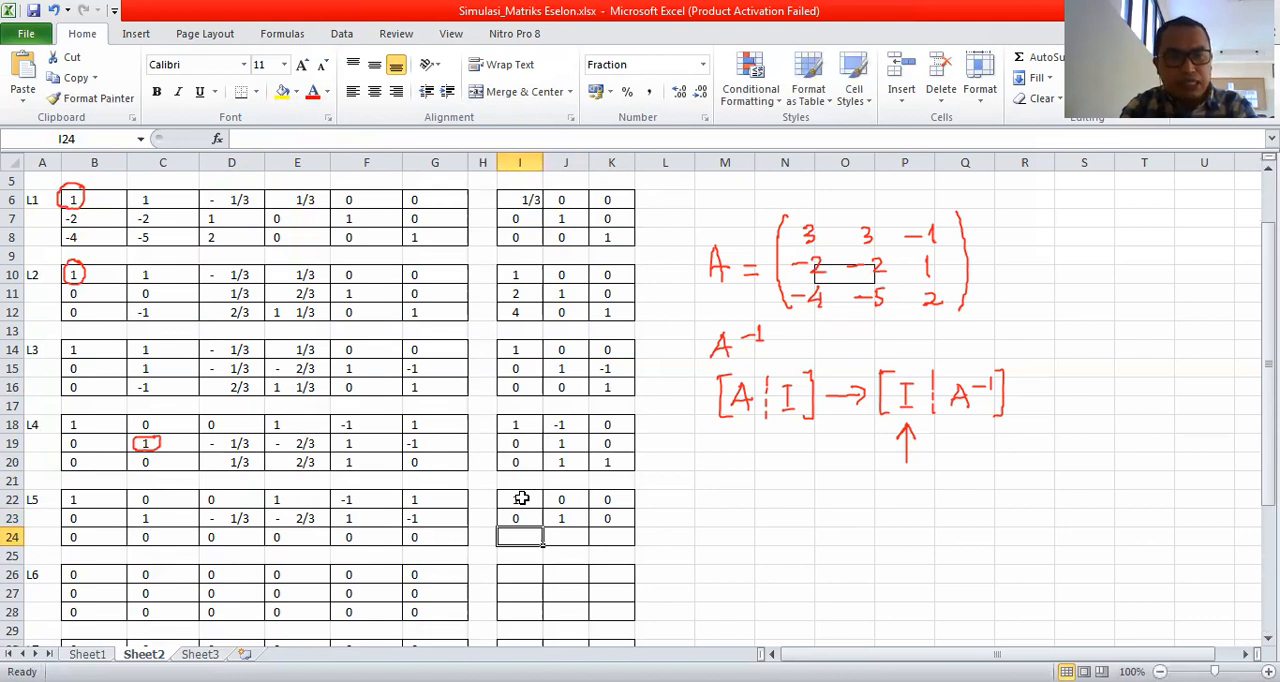
text(0)
key(Tab)
text(0)
key(Tab)
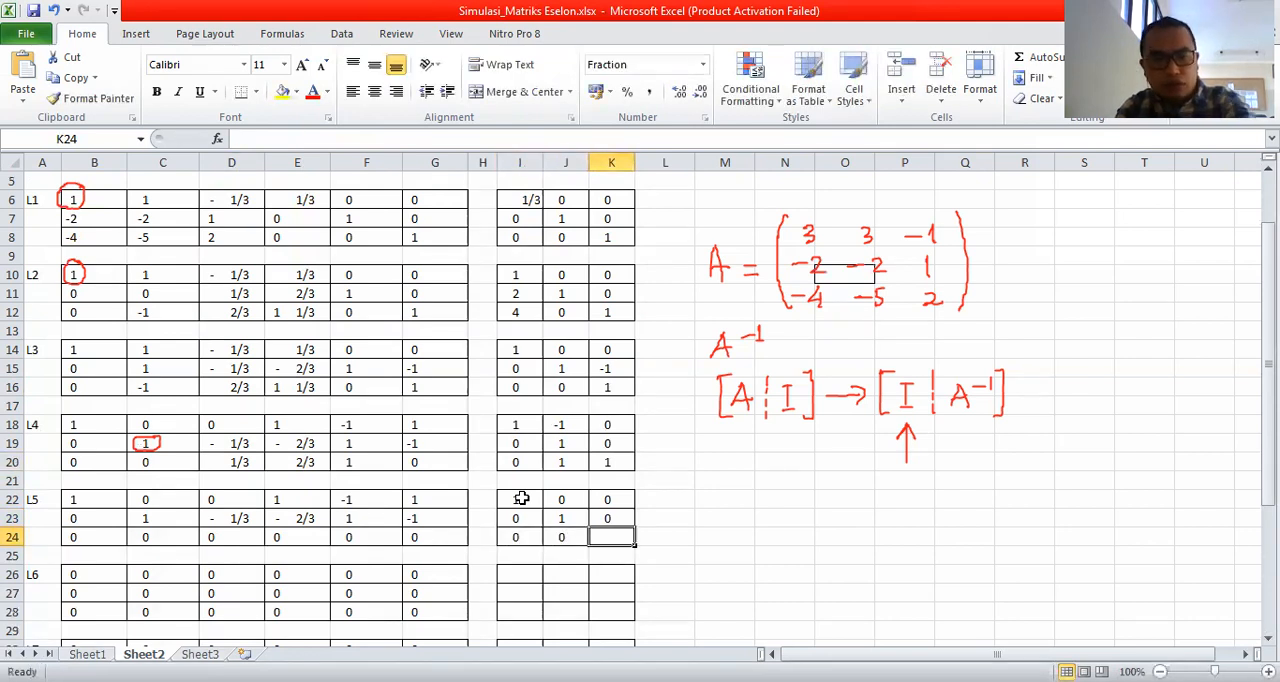
text(3)
key(Return)
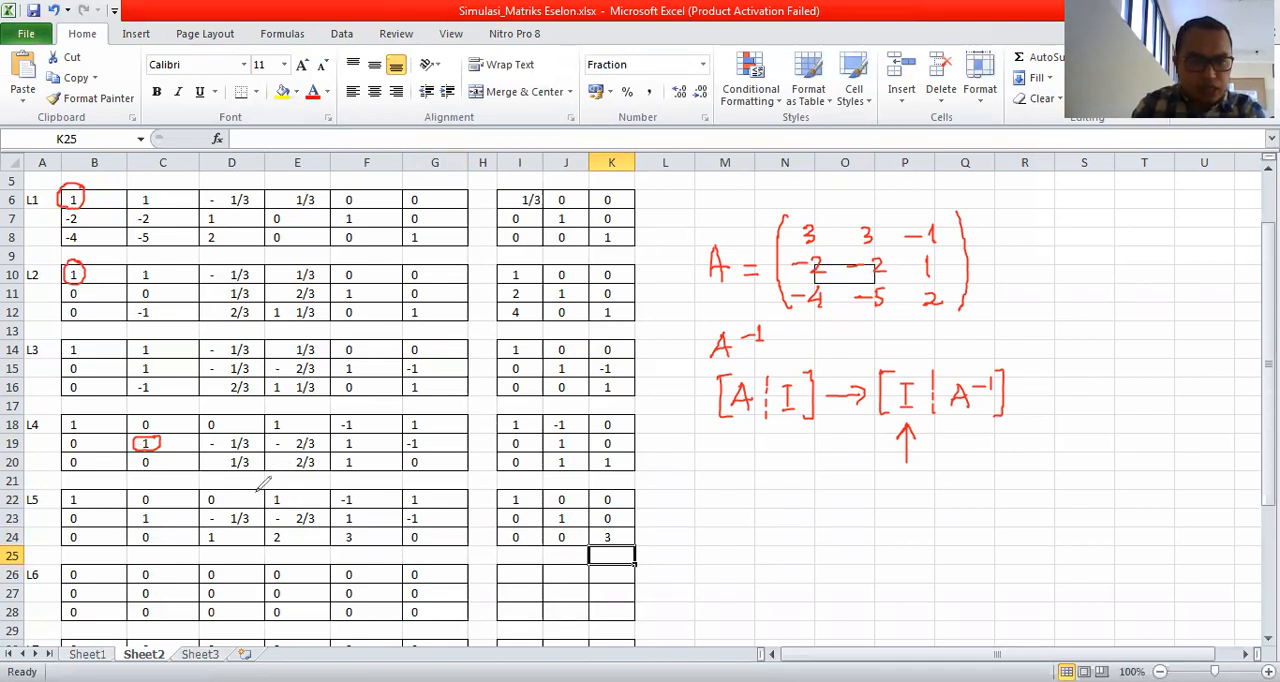
Mark the L5 pivot in D24, the diagonal and the entries above the pivot in ink, and erase these marks.
mouse_move(222, 530)
mouse_down()
mouse_move(206, 536)
mouse_move(232, 521)
mouse_up()
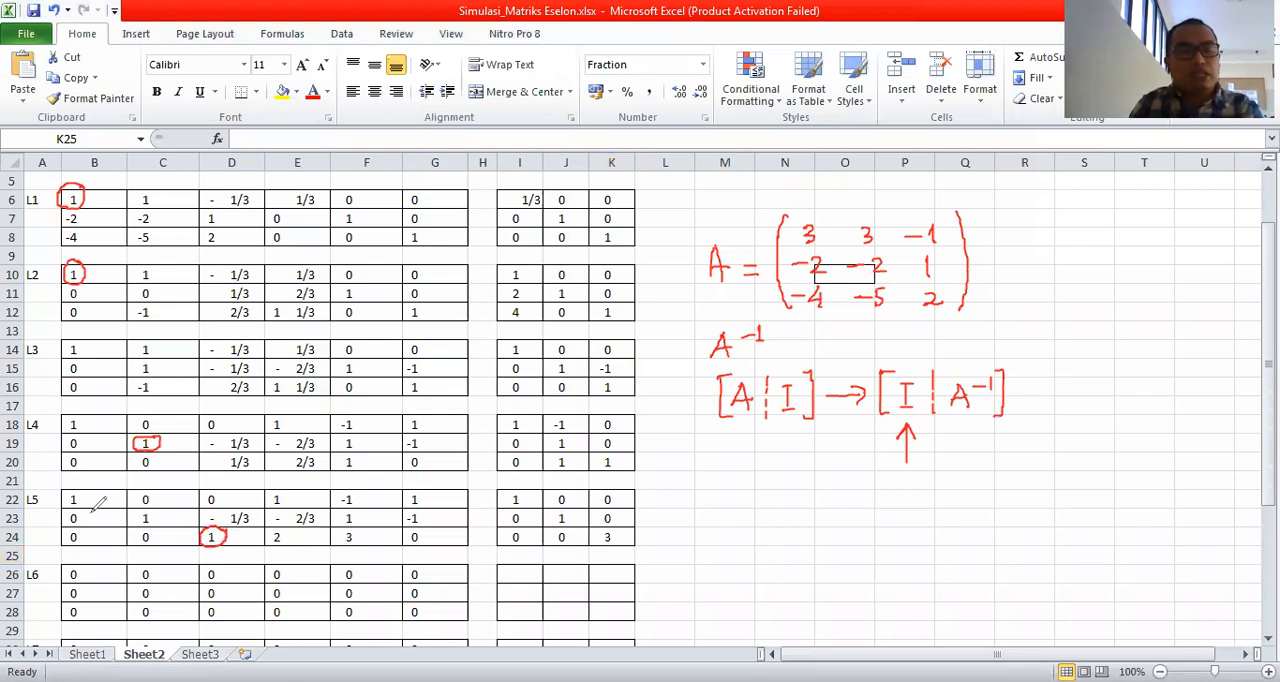
mouse_move(60, 504)
mouse_down()
mouse_move(240, 545)
mouse_move(222, 518)
mouse_move(150, 492)
mouse_move(65, 488)
mouse_move(54, 505)
mouse_up()
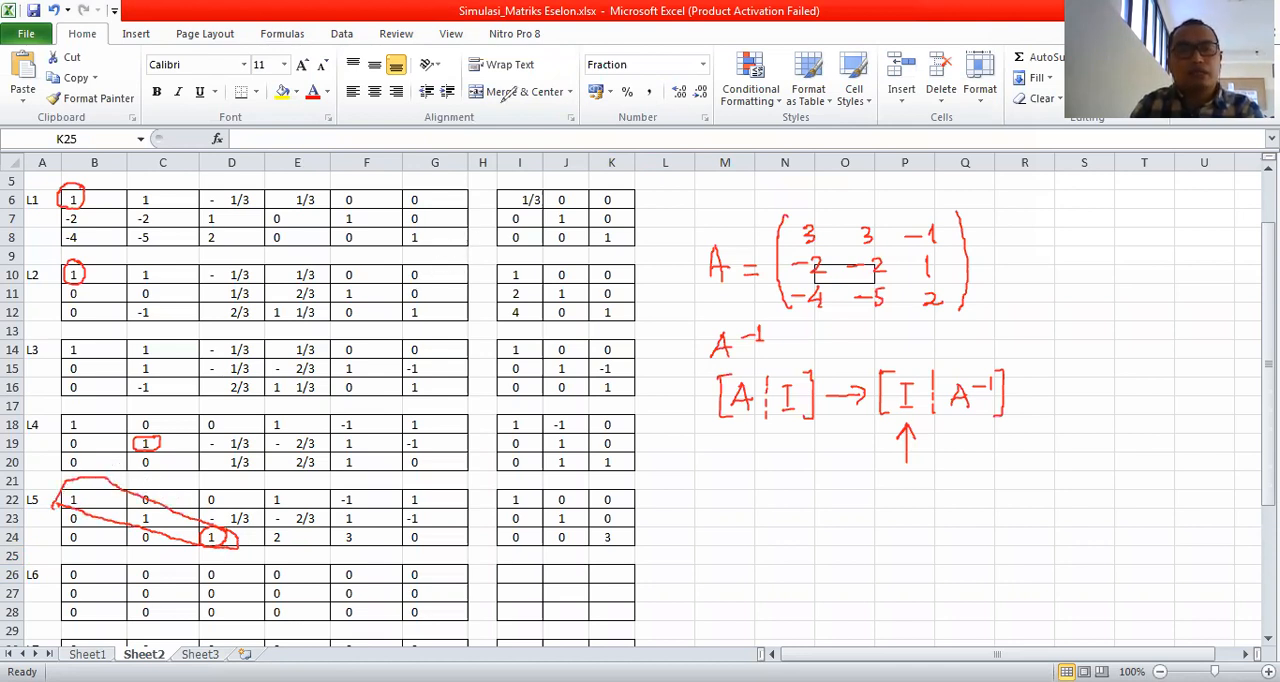
drag(54, 497, 177, 514)
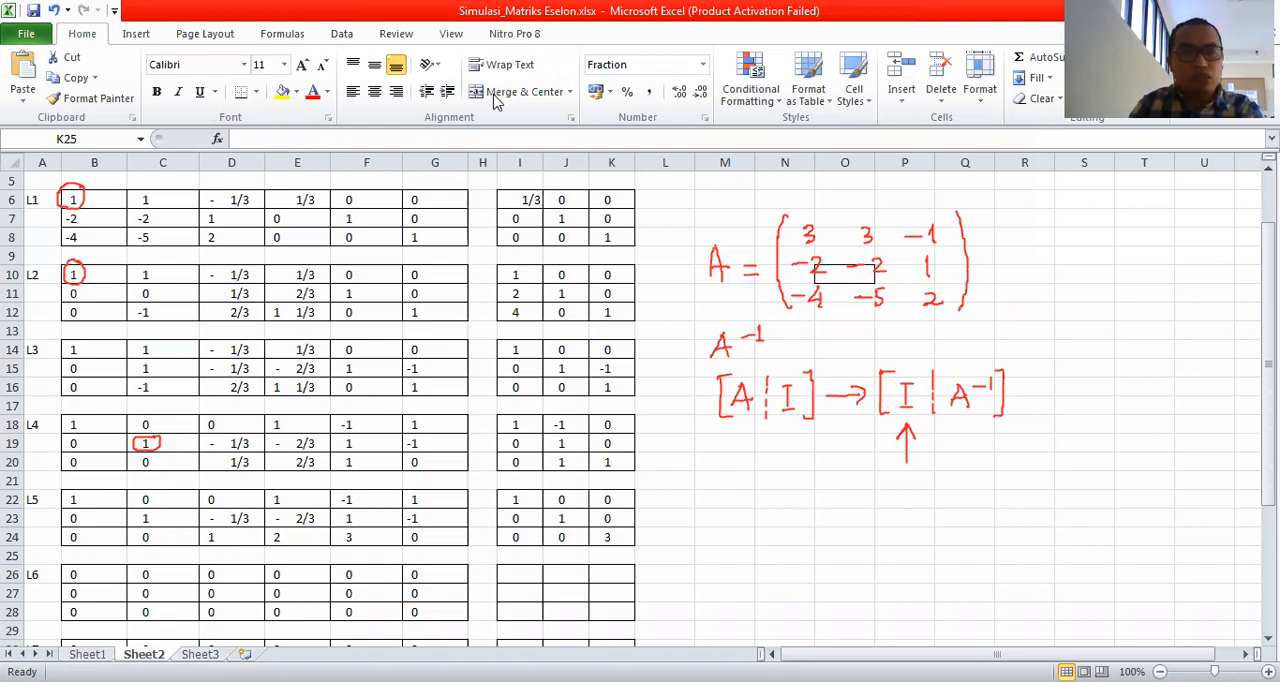
mouse_move(244, 486)
mouse_down()
mouse_move(205, 478)
mouse_move(200, 514)
mouse_move(228, 530)
mouse_move(258, 510)
mouse_move(248, 480)
mouse_up()
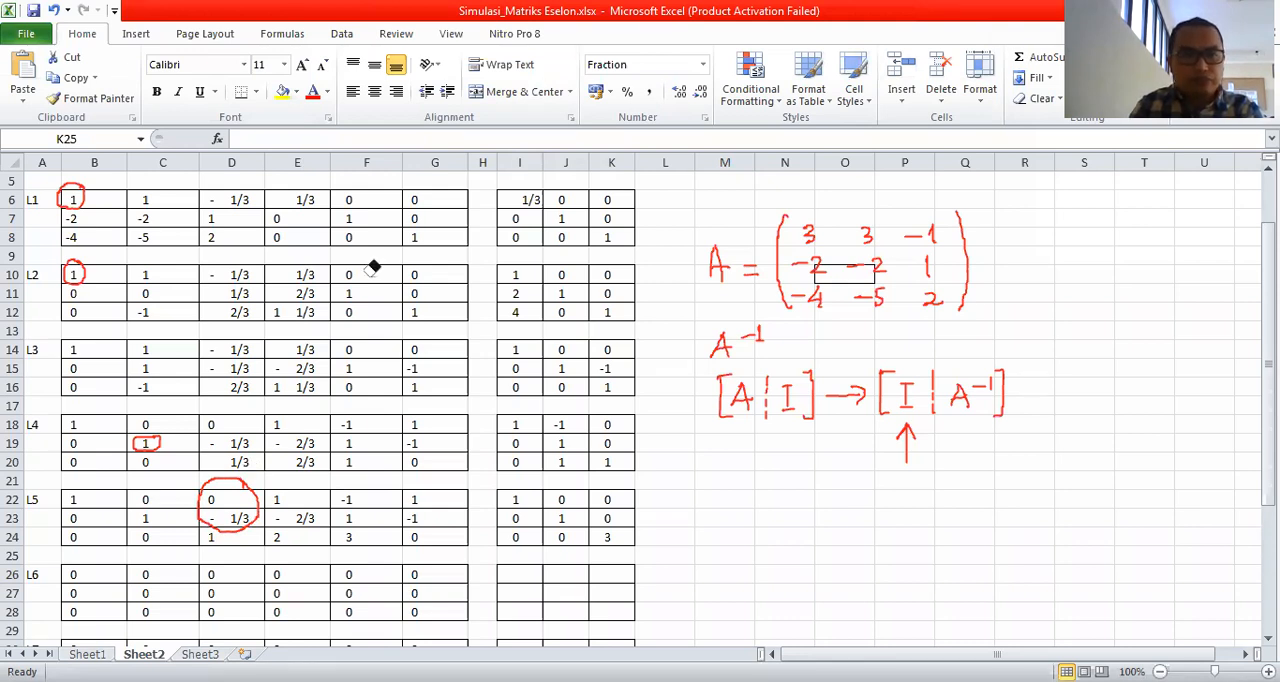
click(208, 486)
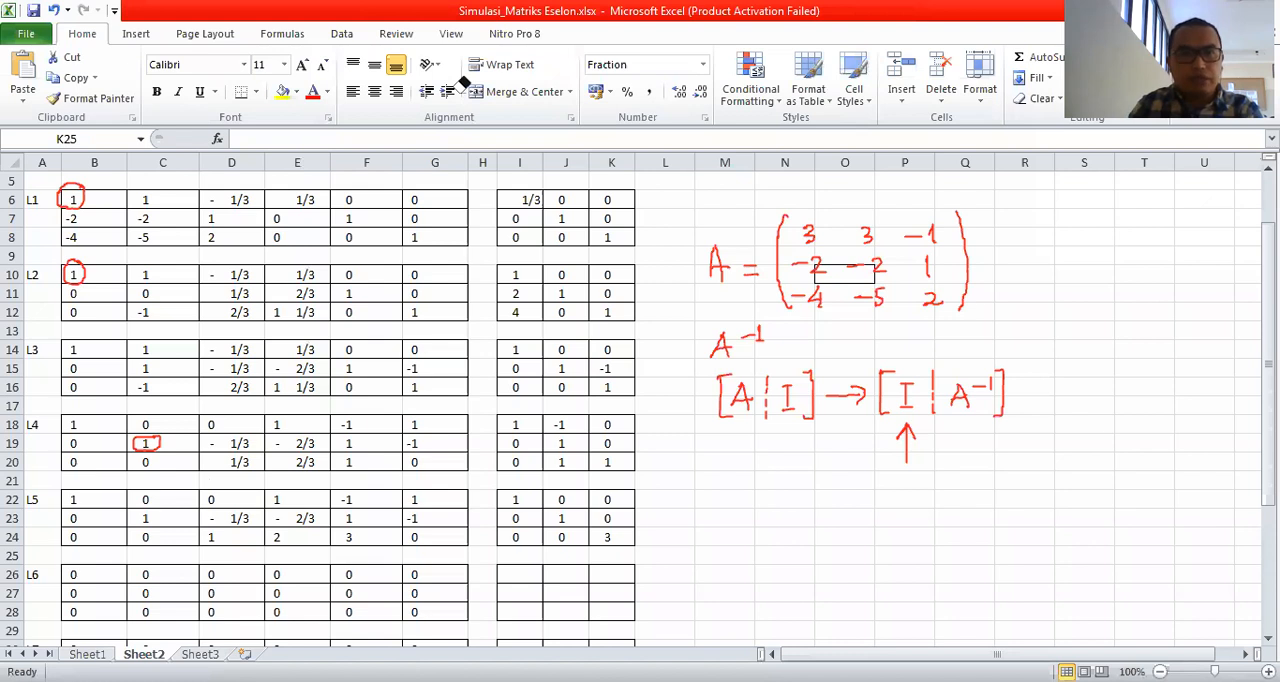
Enter the first-row multipliers 1, 0 and 0 for L6 in cells I26:K26.
click(518, 578)
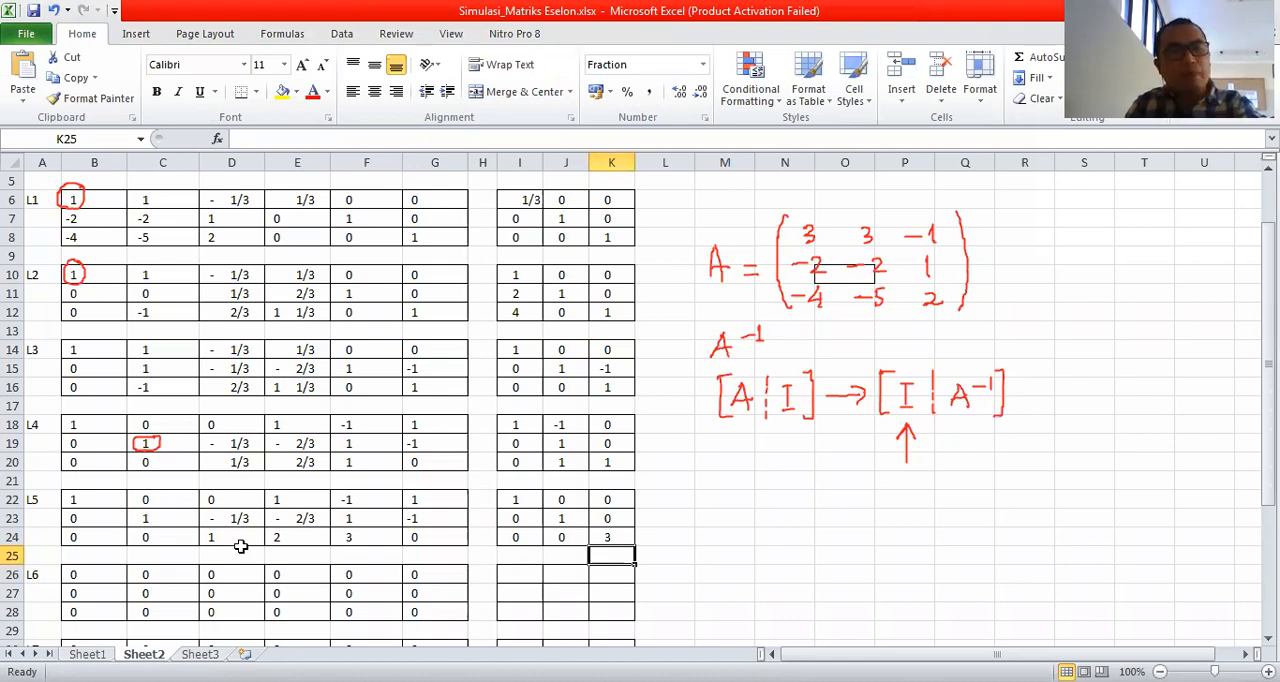
click(516, 573)
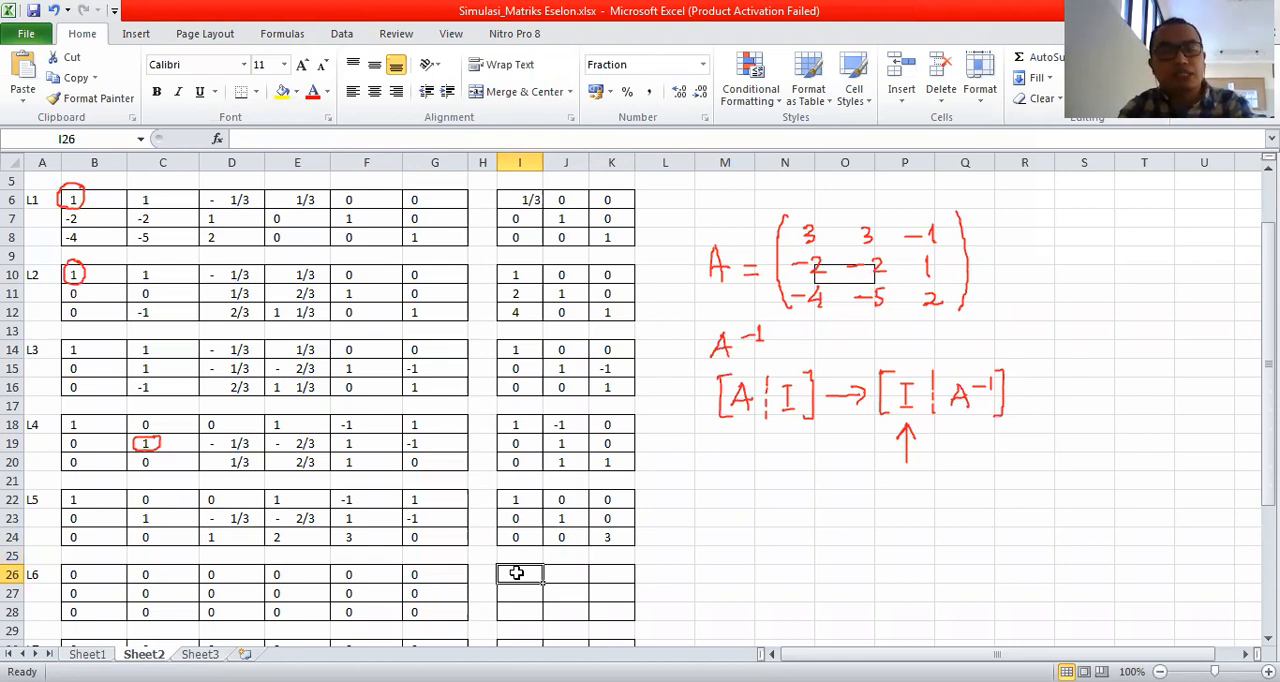
text(1)
key(Tab)
text(0)
key(Tab)
text(0)
key(Down)
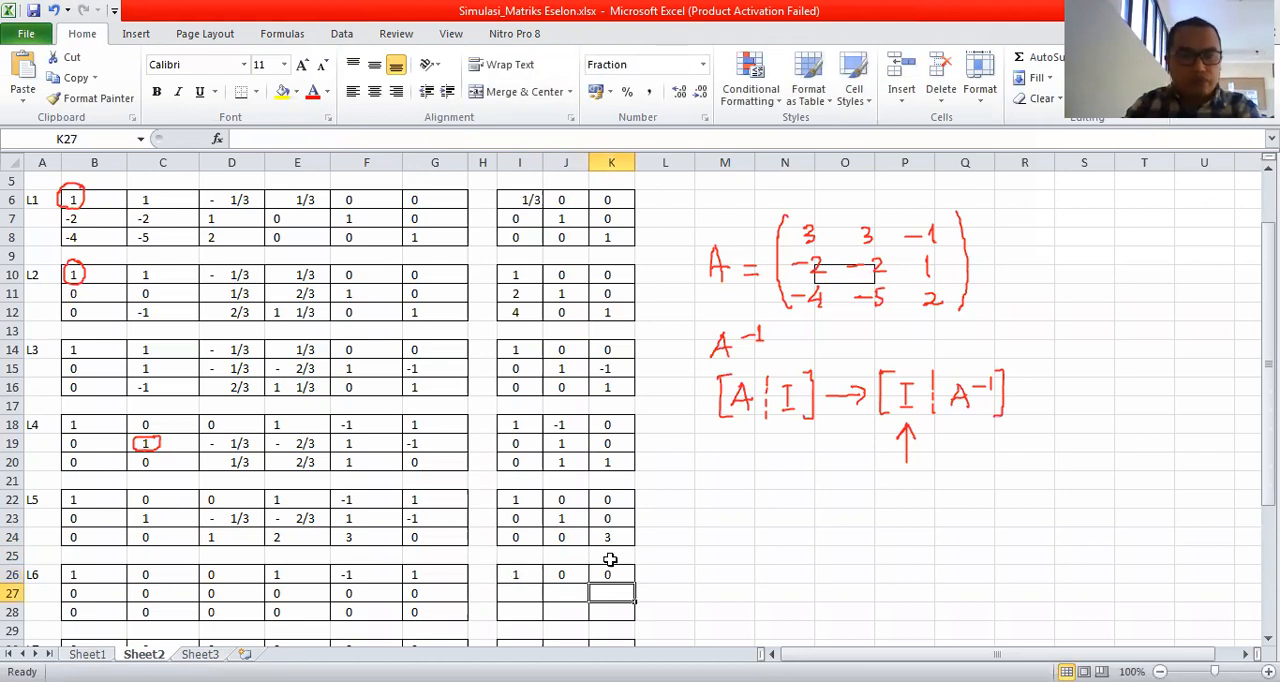
Enter the second-row multipliers 0, 1 and 1/3 for L6 in cells I27:K27, eliminating the entry above the third pivot.
key(Left)
key(Left)
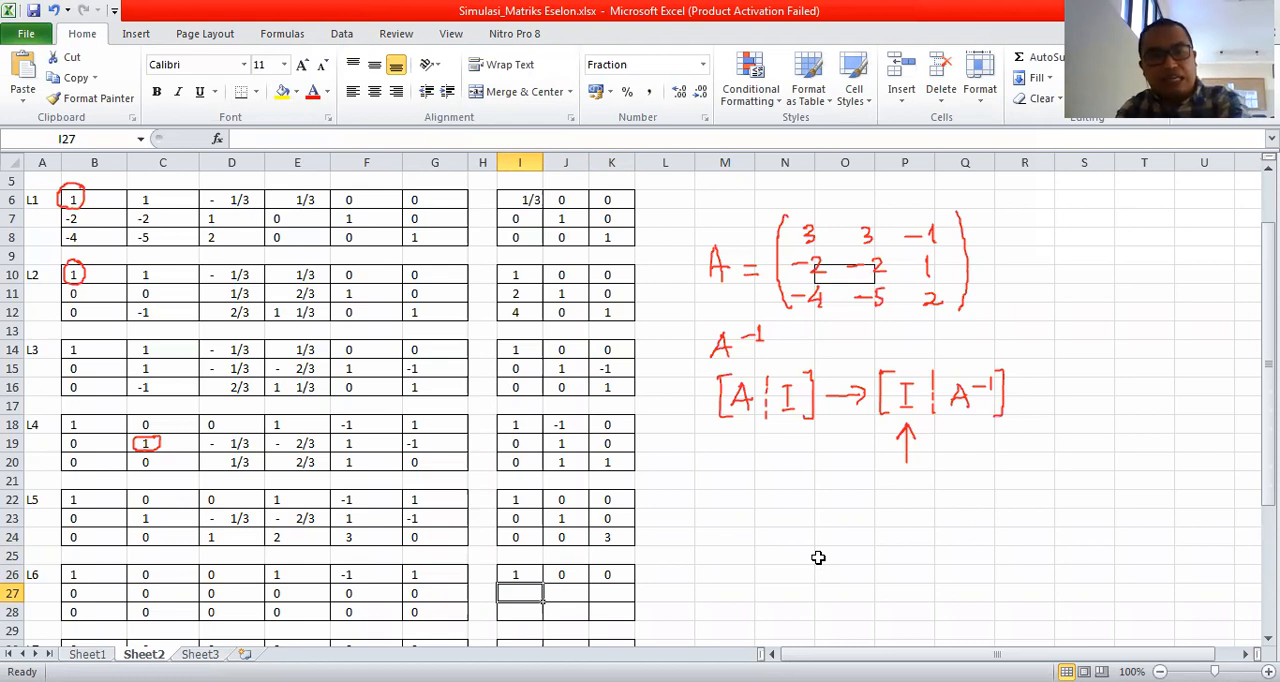
text(0)
key(Tab)
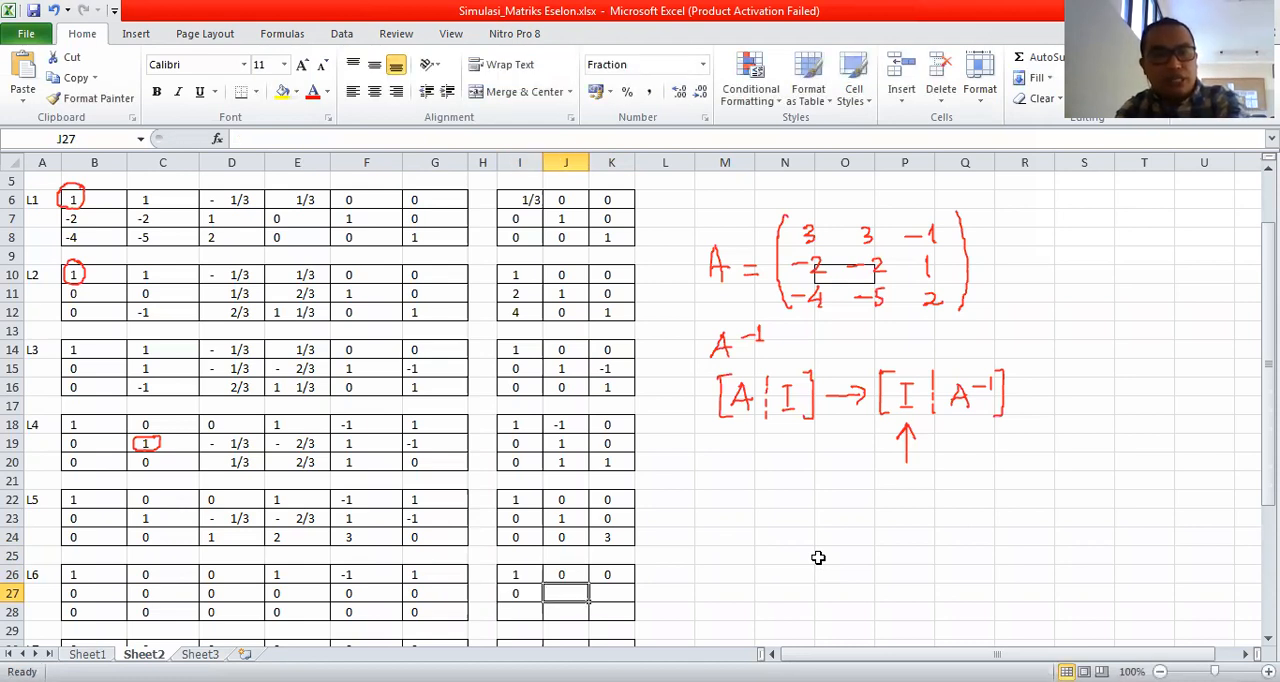
text(1)
key(Tab)
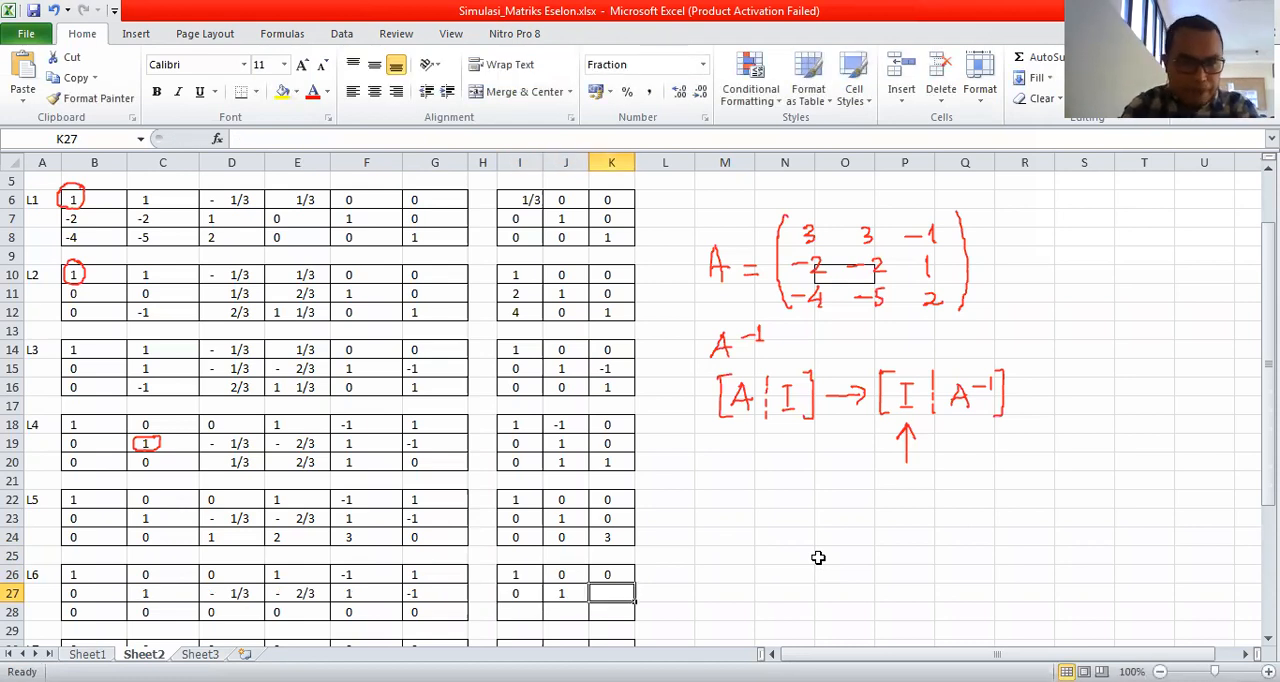
text(1/3)
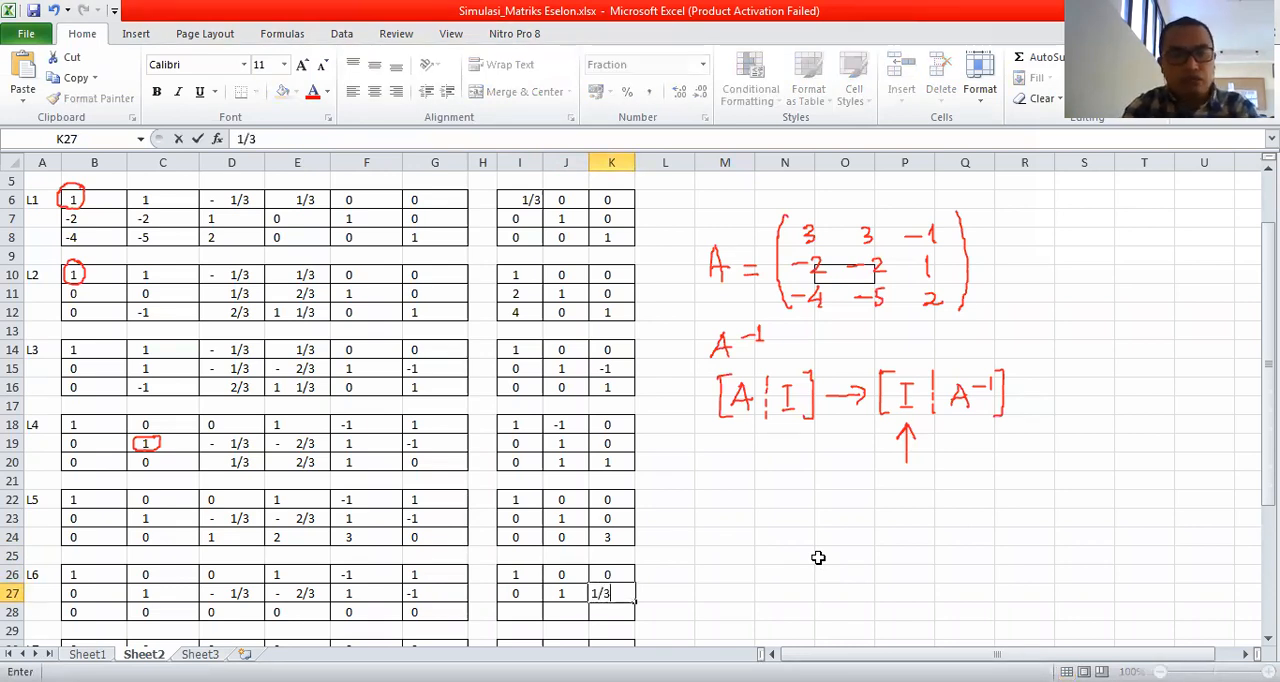
key(Return)
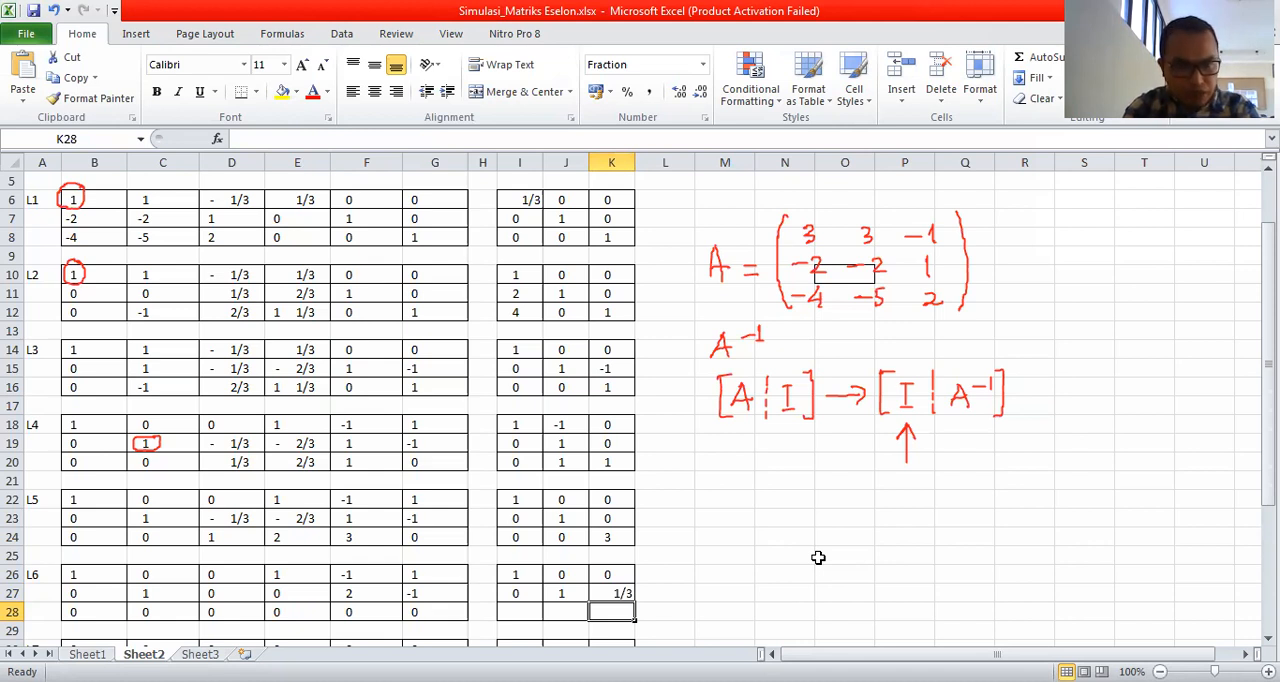
Enter the third-row multipliers 0, 0 and 1 for L6 in cells I28:K28.
key(Left)
key(Left)
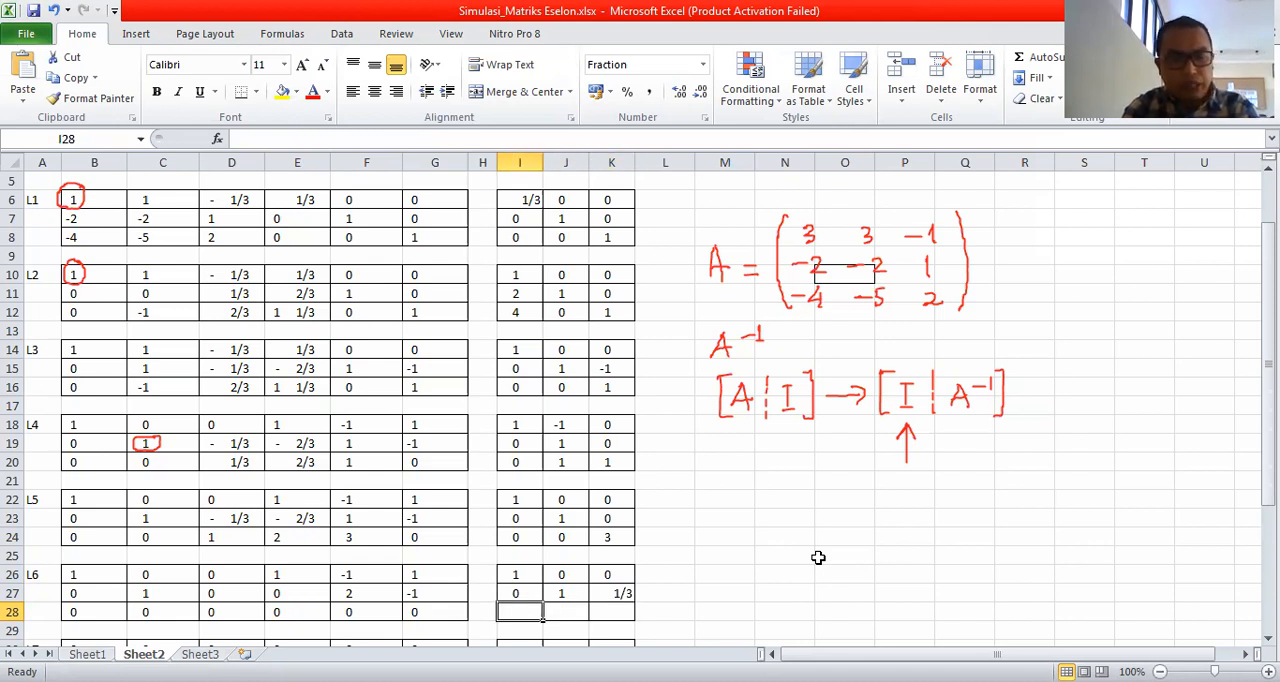
text(0)
key(Right)
text(0)
key(Right)
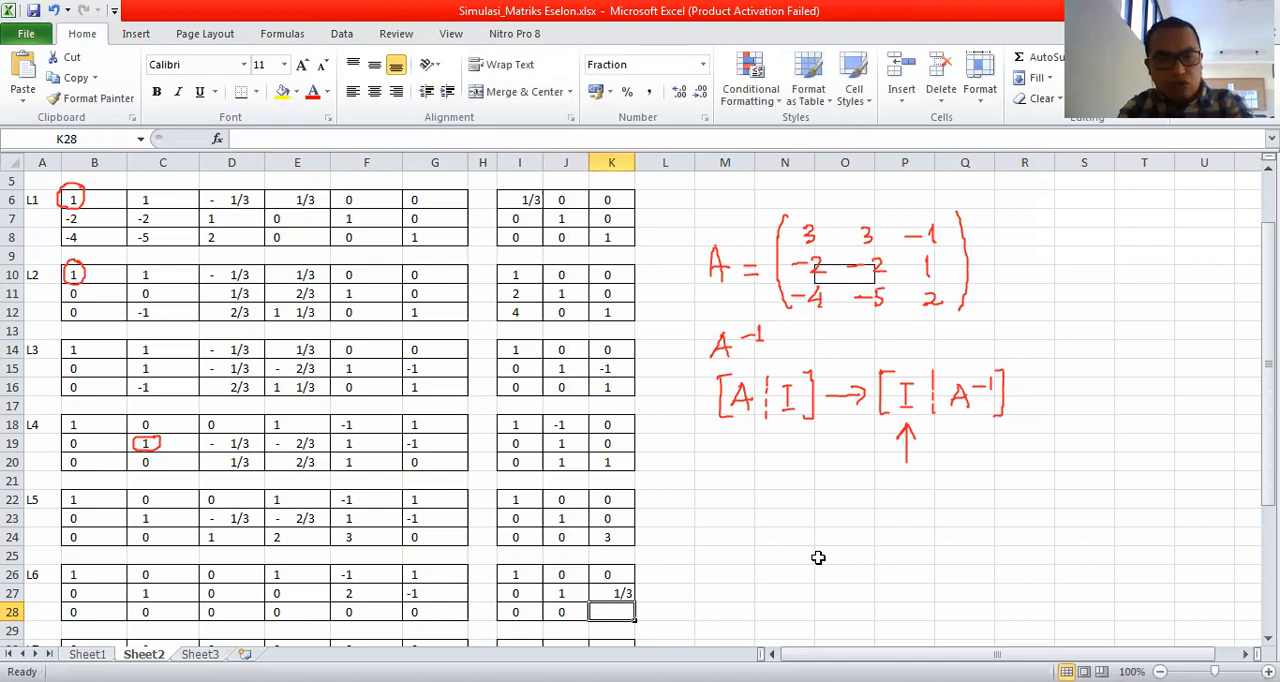
text(')
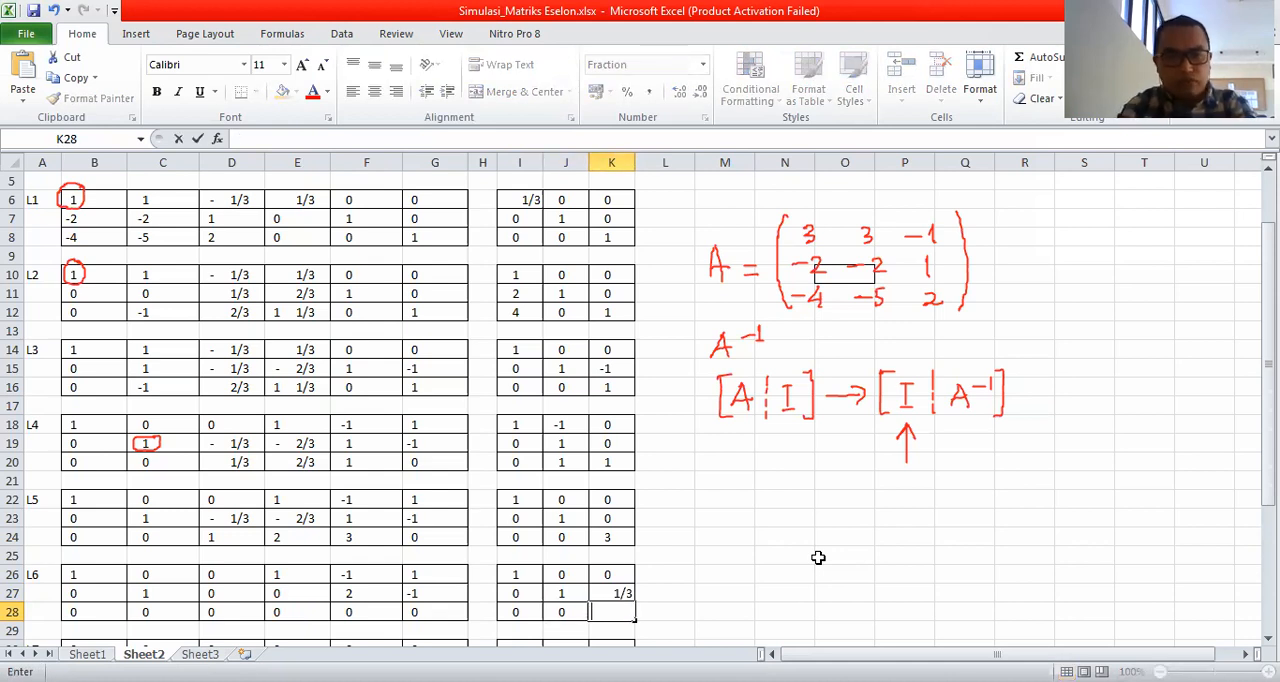
key(Return)
Fill the identity matrix block of L6 in cells B26:D28 with yellow.
key(Right)
key(Right)
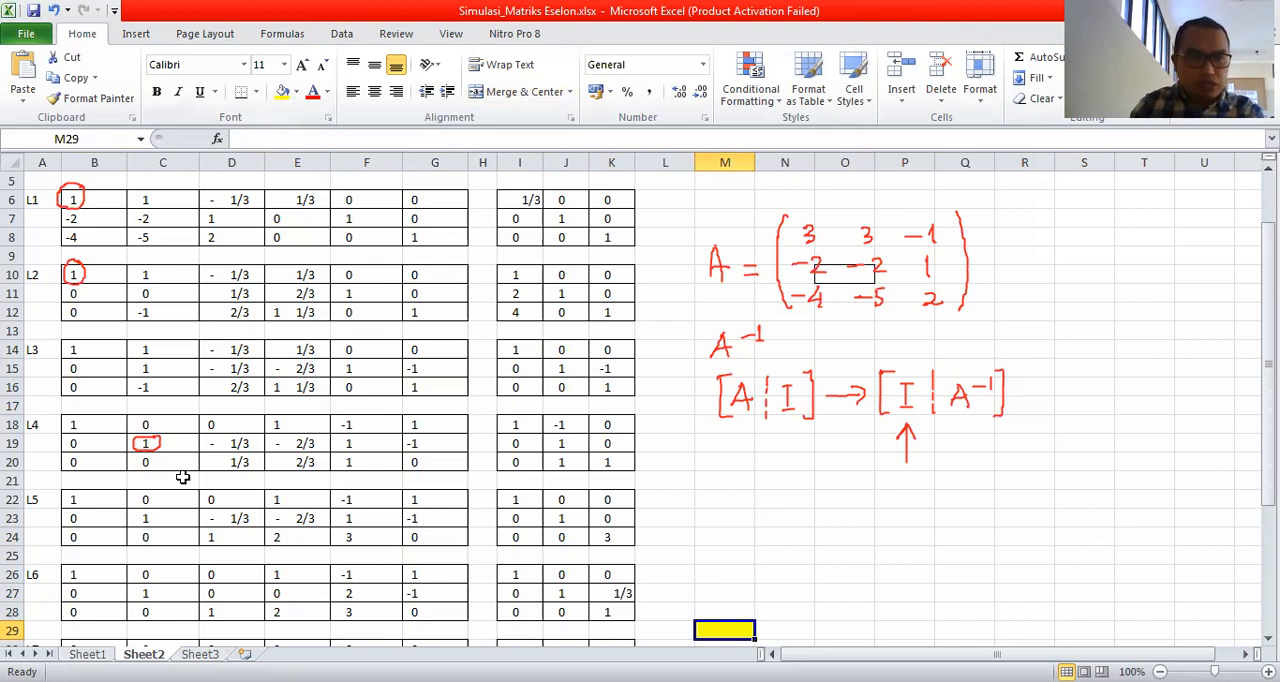
drag(78, 572, 221, 606)
click(285, 92)
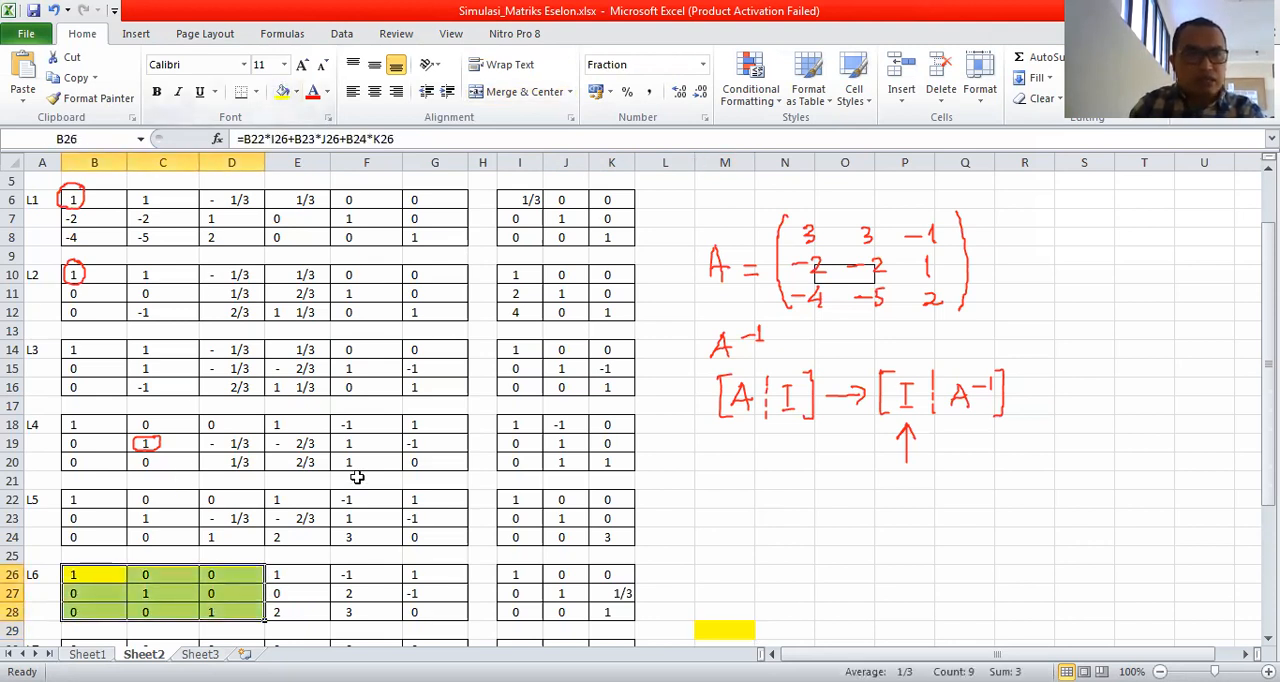
Fill the inverse matrix block of L6 in cells E26:G28 with light green.
click(775, 529)
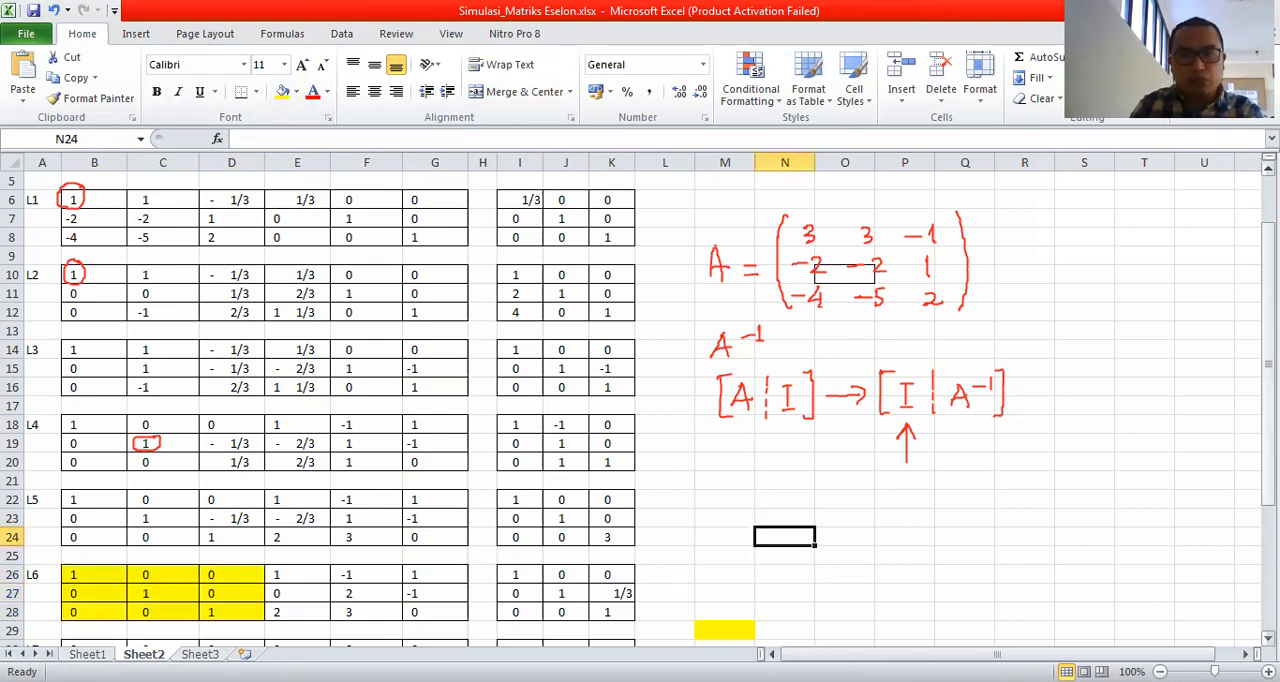
drag(1268, 400, 1268, 354)
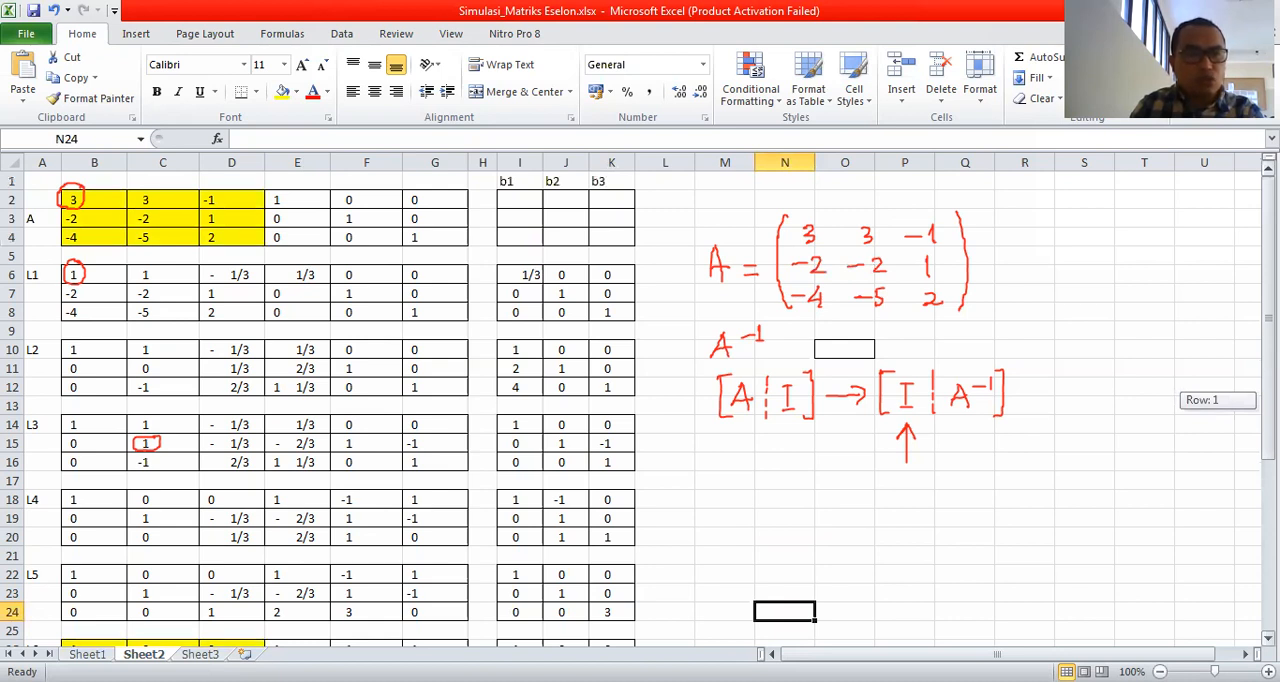
drag(1268, 318, 1268, 347)
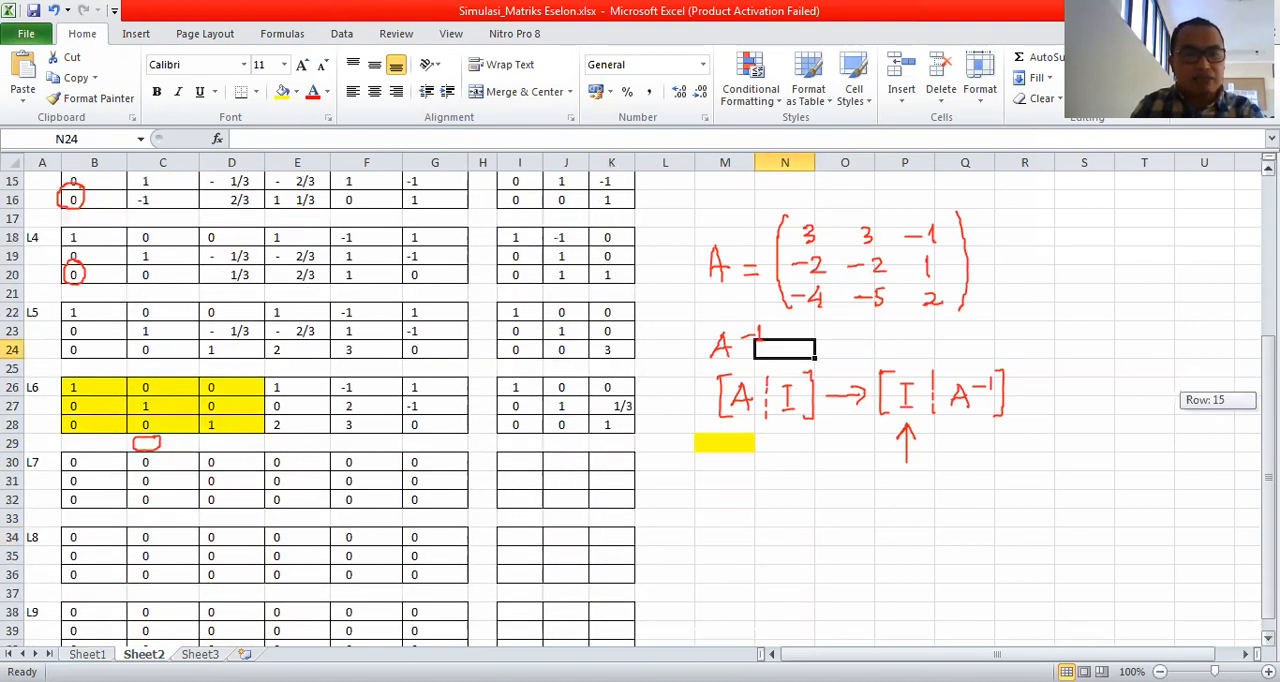
drag(276, 386, 425, 418)
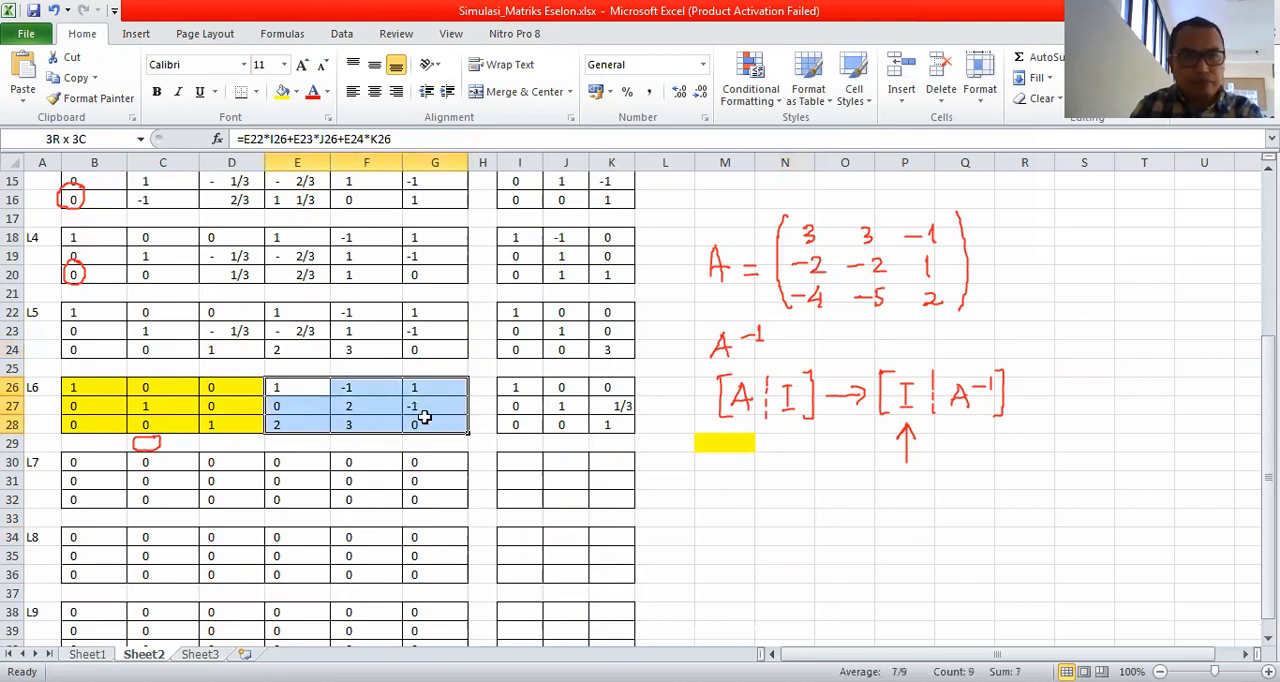
click(296, 92)
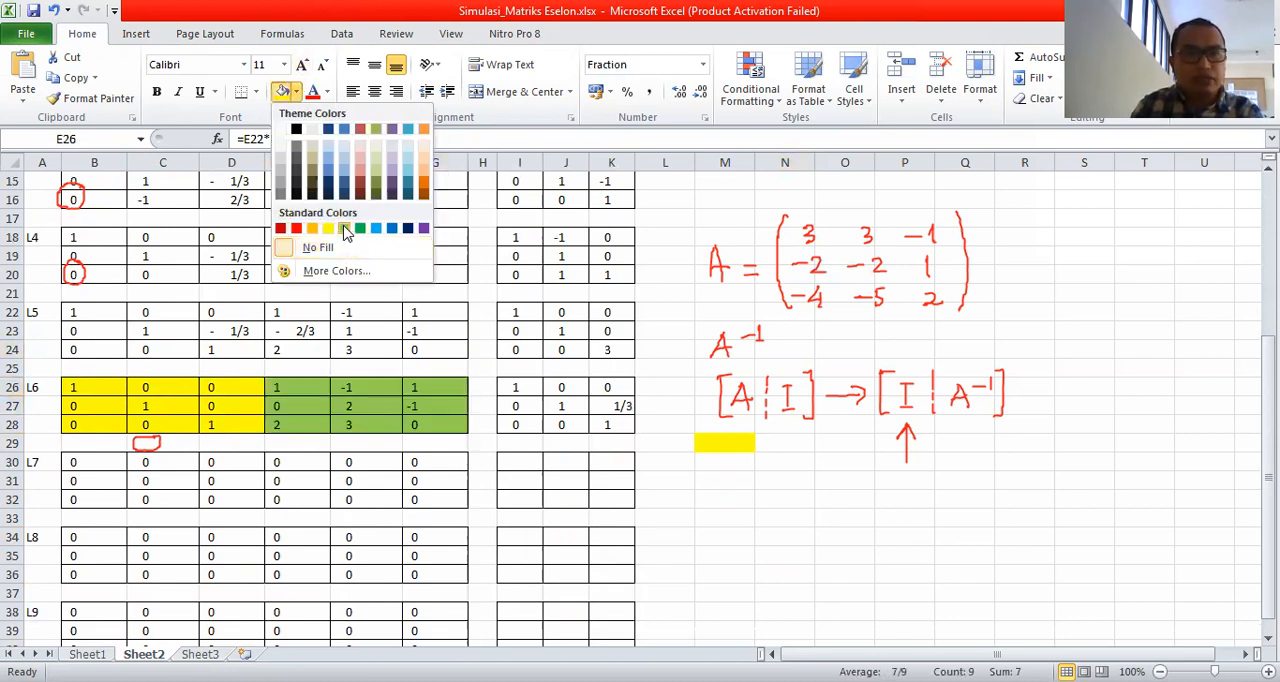
click(720, 541)
click(738, 541)
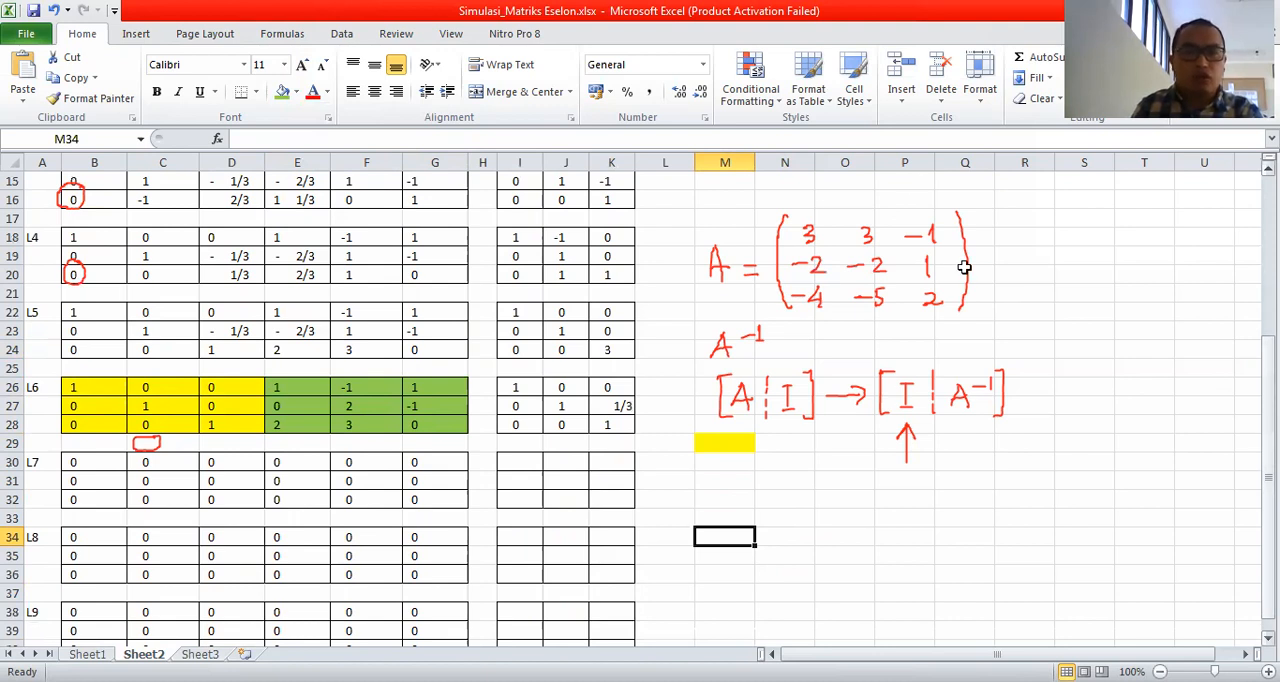
Clear the handwritten annotations and compare the inverse block E26:G28 with the original matrix A in cells B2:D4.
click(912, 127)
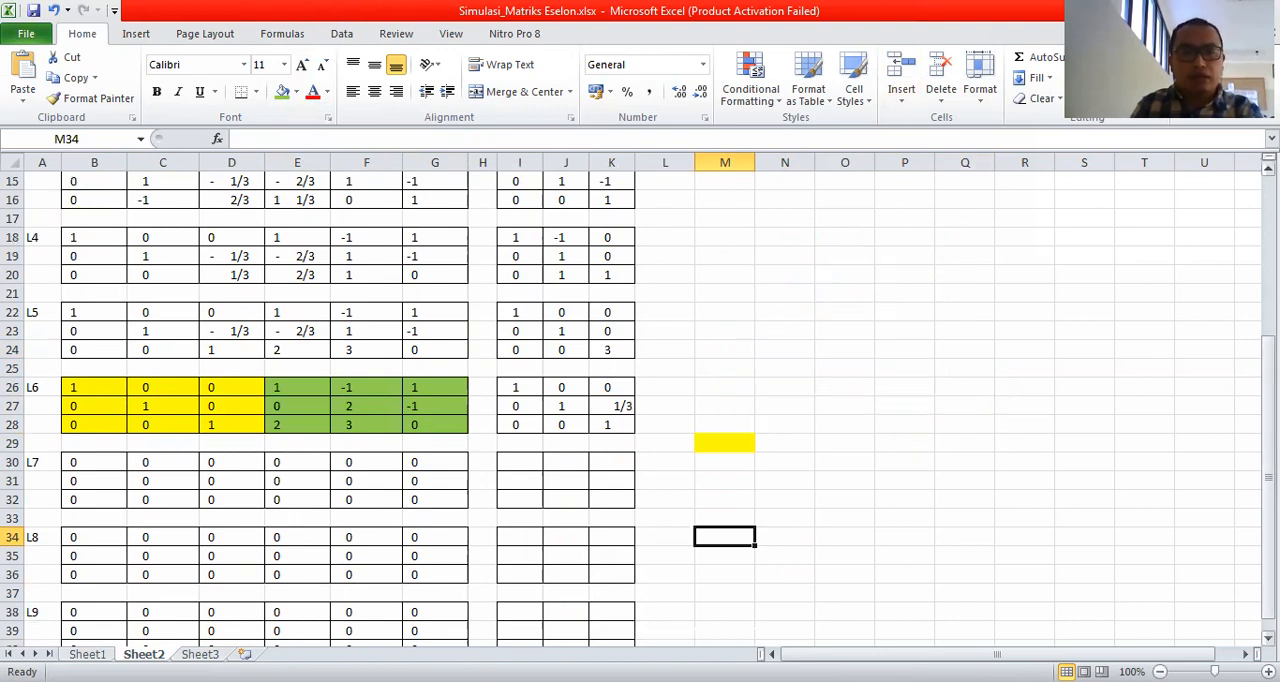
drag(1268, 470, 1268, 452)
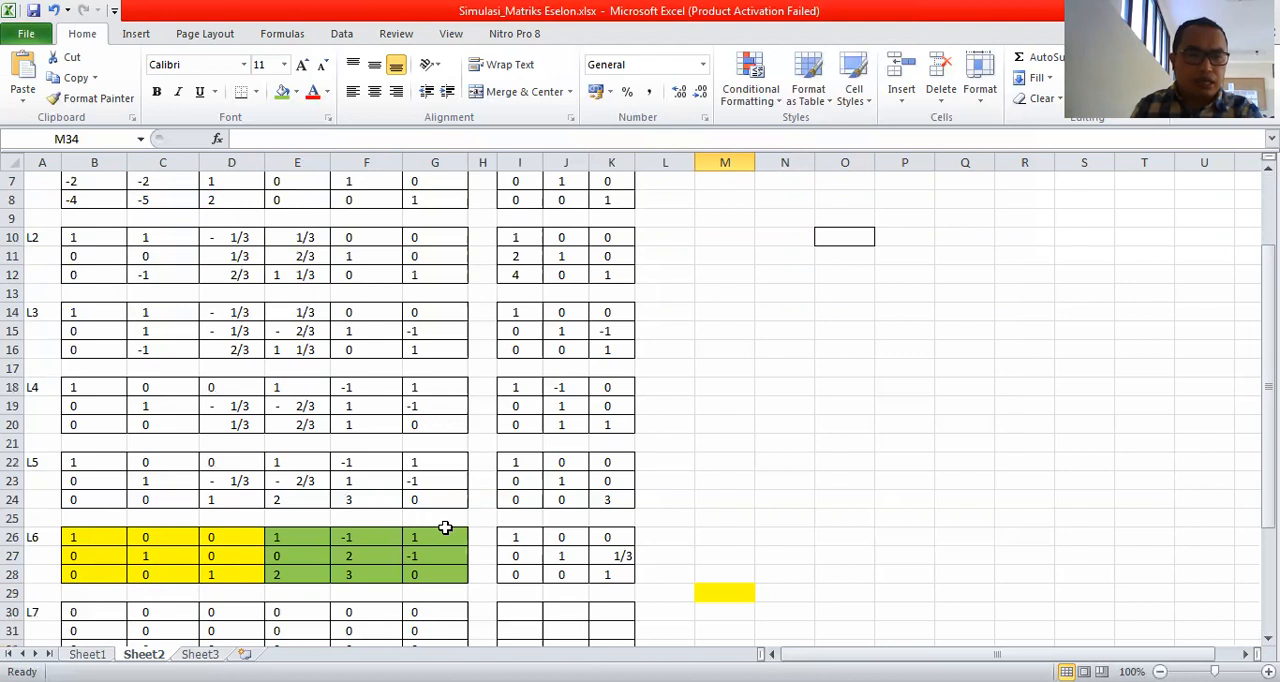
drag(432, 537, 314, 571)
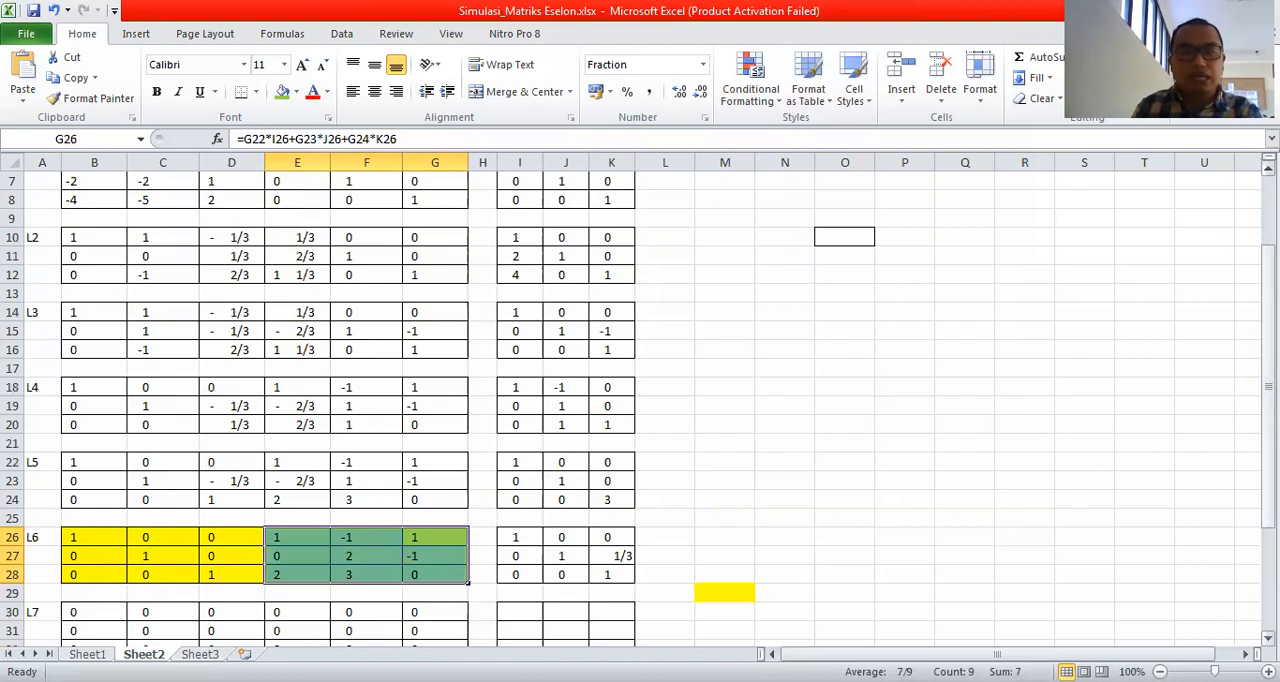
scroll(640, 400, up, 2)
drag(70, 200, 222, 236)
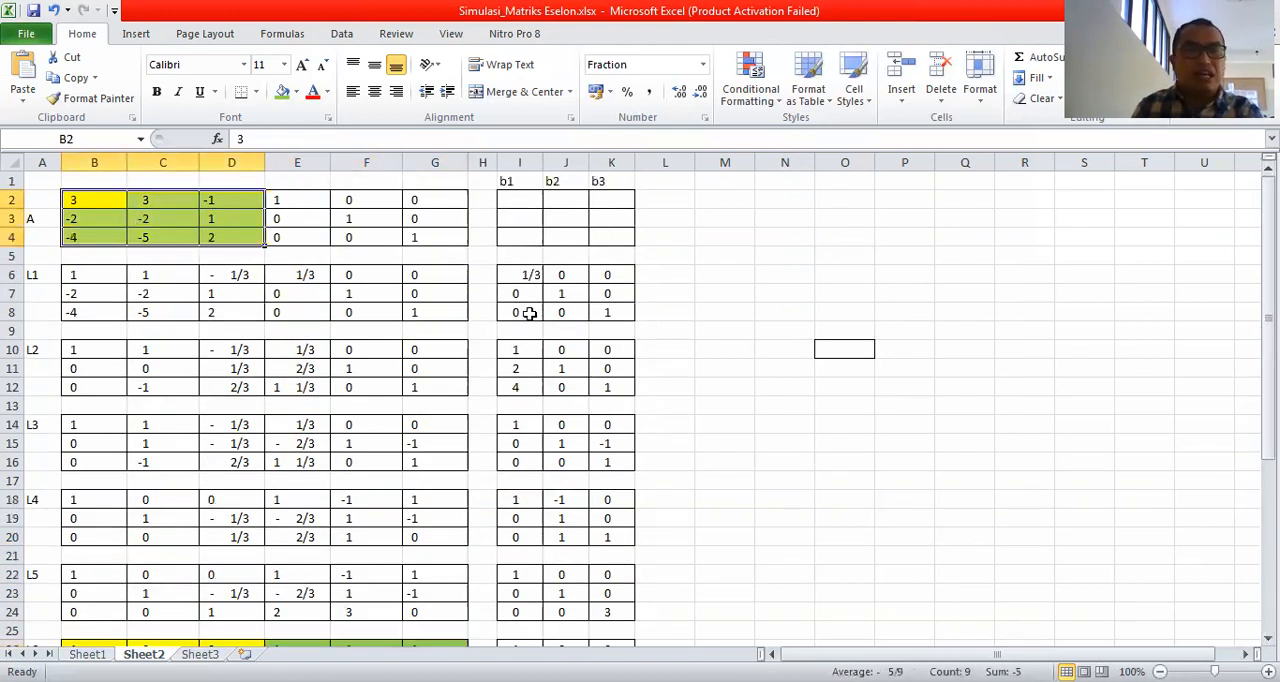
click(788, 407)
drag(1268, 295, 1268, 301)
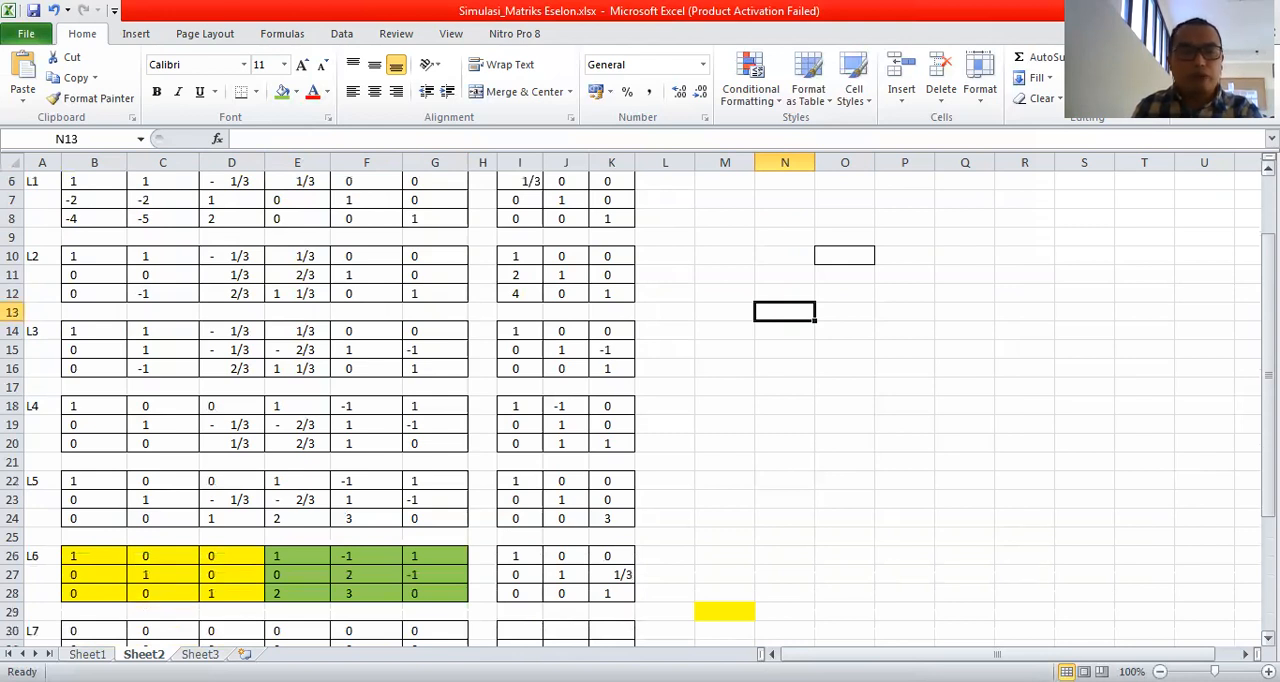